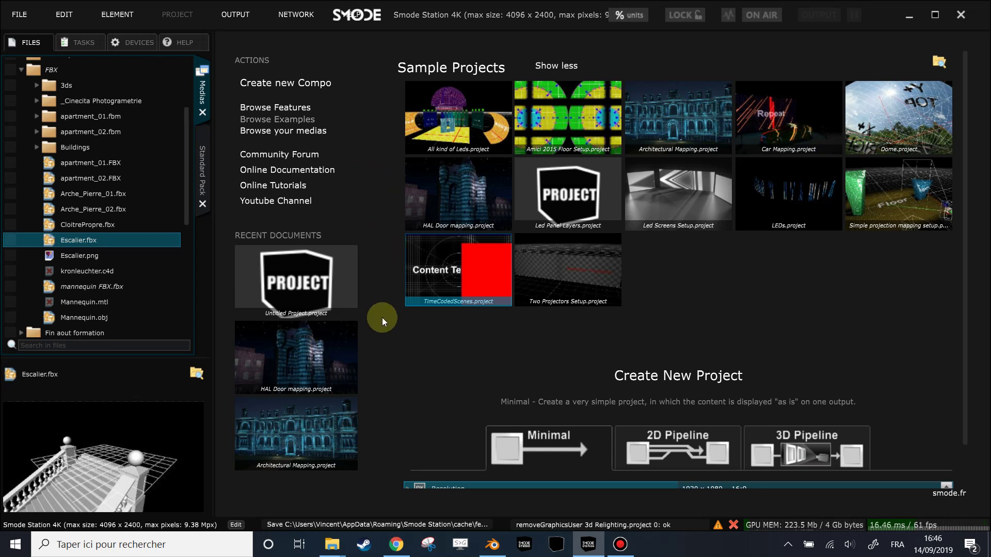
Step: Switch to Blender and examine the mannequin mesh and its UV layout in Object and Edit modes
click(497, 545)
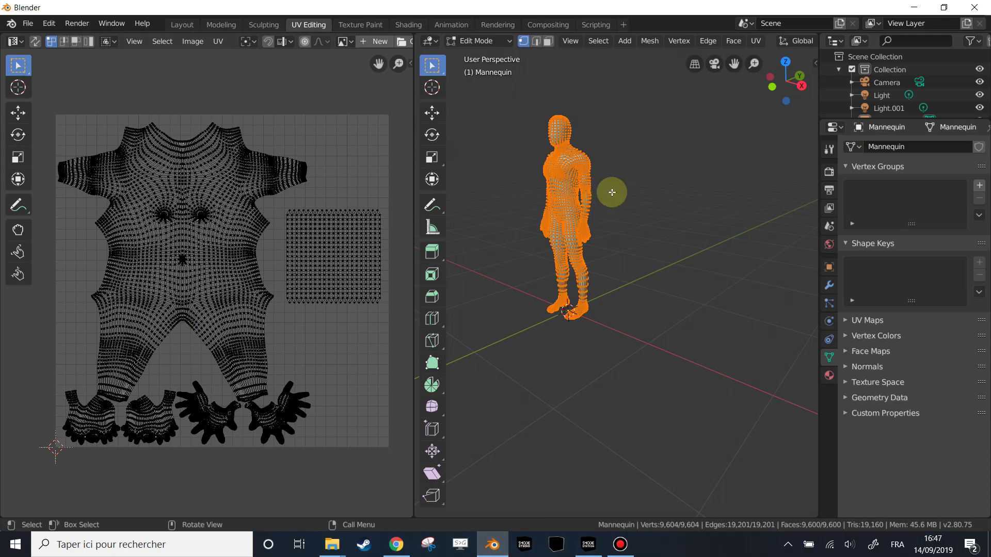
key(Tab)
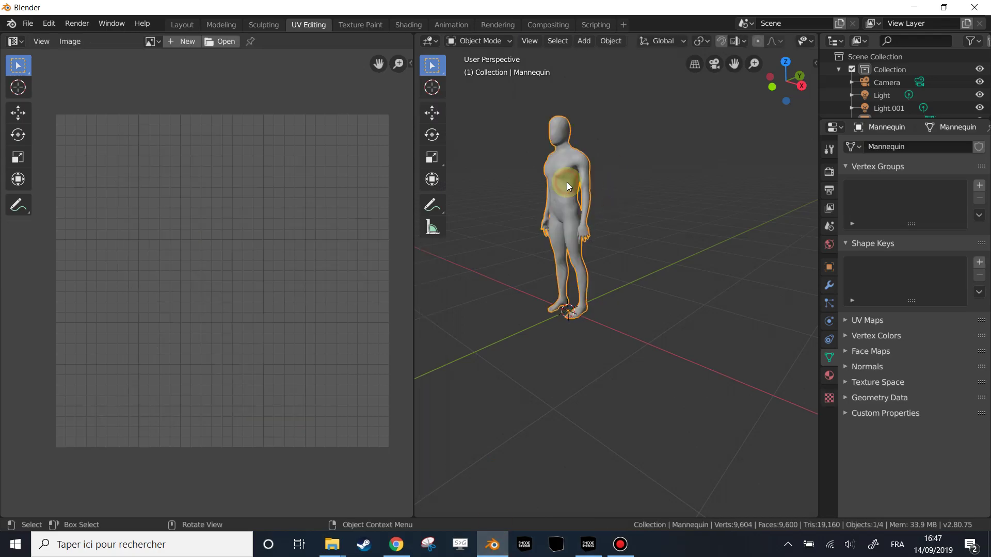
mouse_move(567, 181)
middle_down()
mouse_move(609, 183)
mouse_move(562, 170)
middle_up()
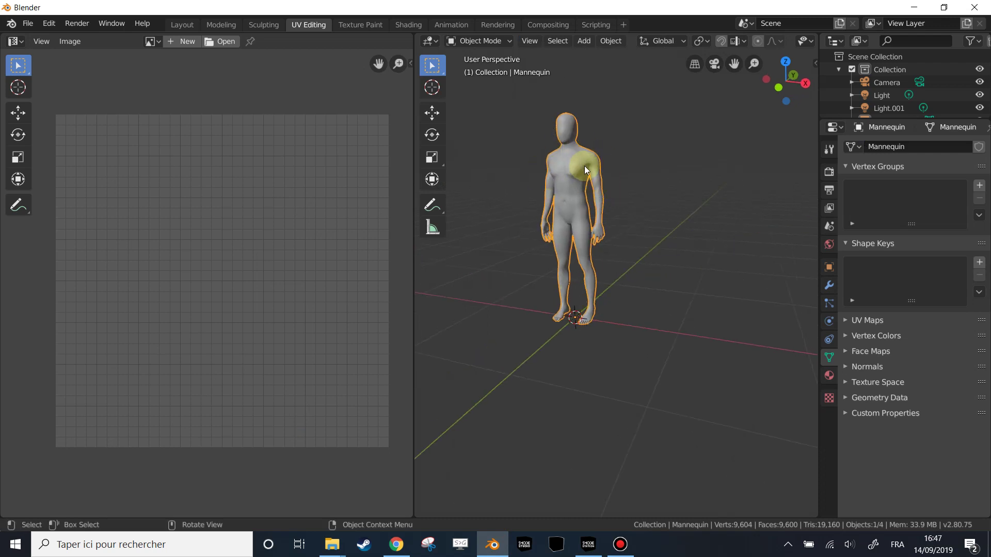
key(Tab)
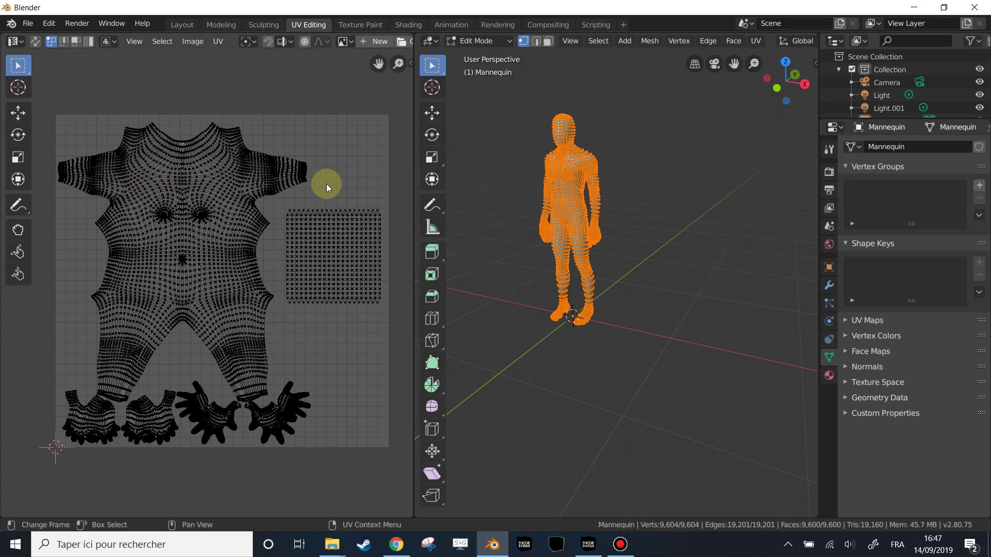
key(Tab)
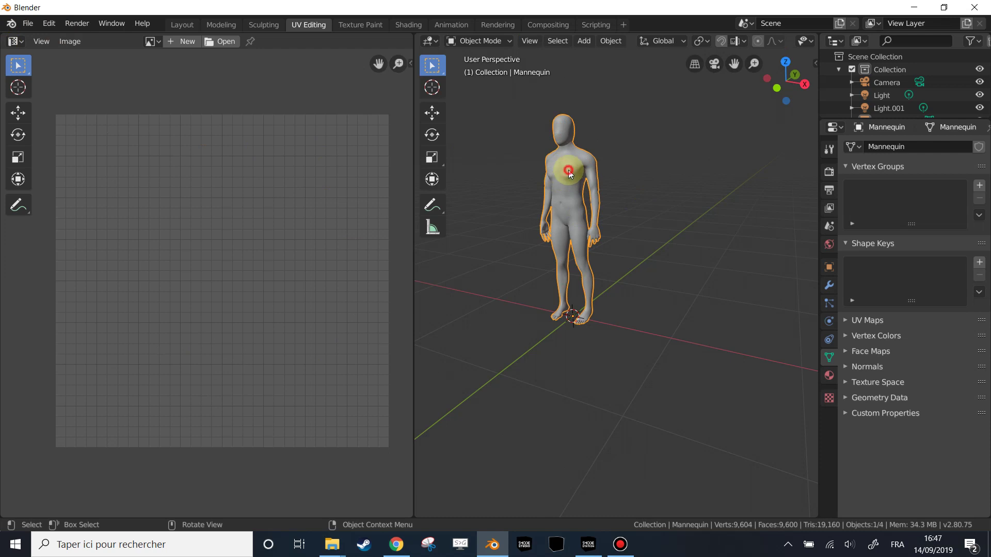
Step: Unwrap the whole mannequin mesh with Smart UV Project, keeping the 66.00 angle limit and 0.00 island margin
click(692, 166)
click(563, 168)
key(Tab)
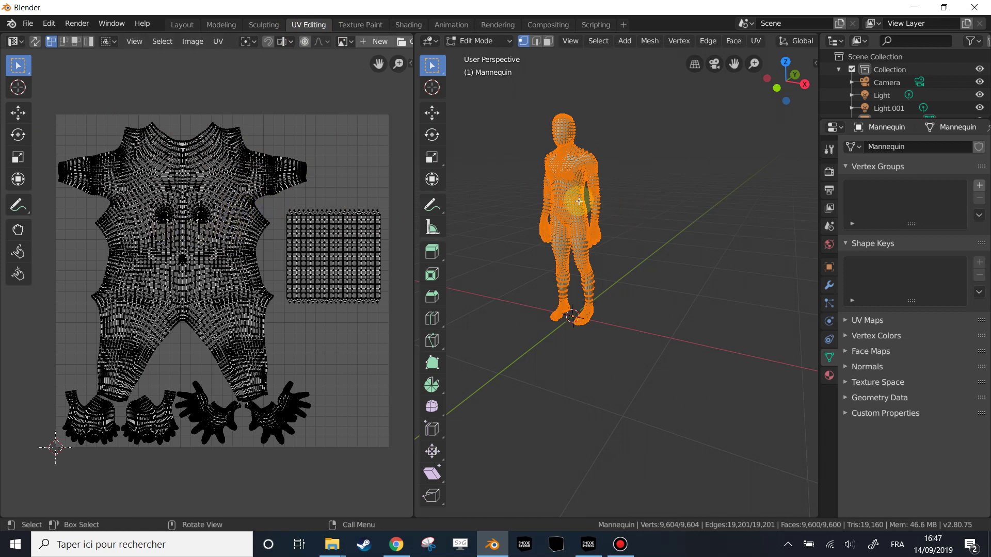
key(u)
click(555, 185)
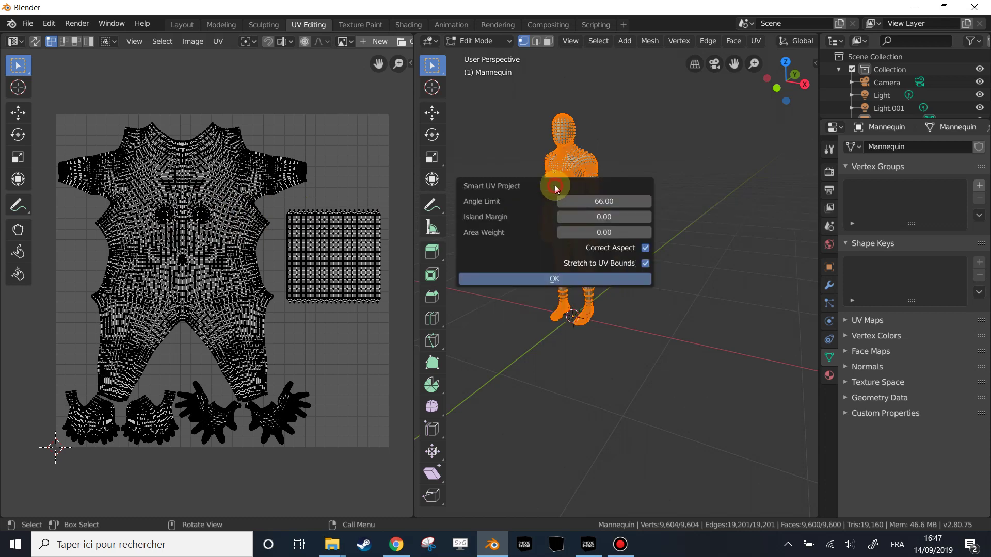
click(572, 281)
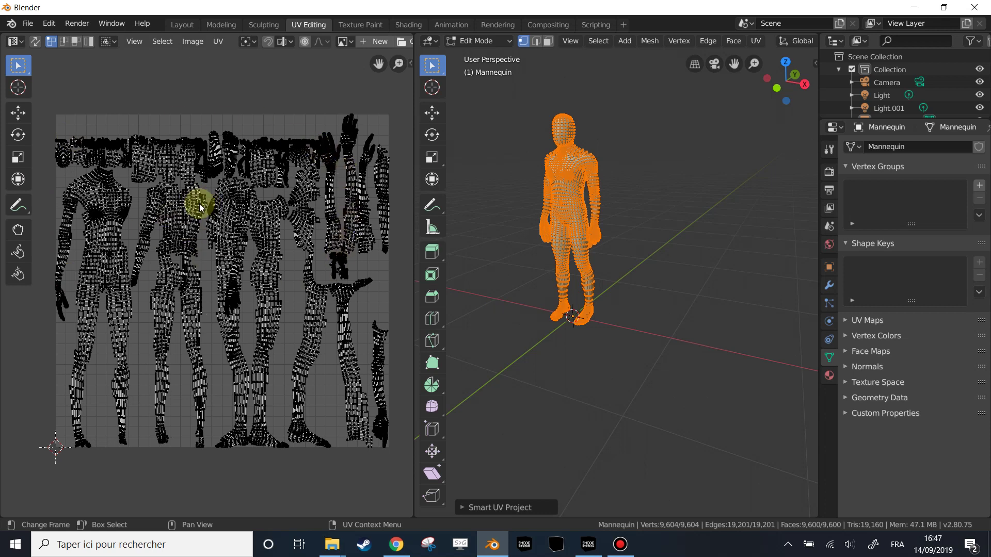
Step: Inspect the generated UV islands up close and undo the Smart UV Project unwrap
scroll(199, 203, up, 5)
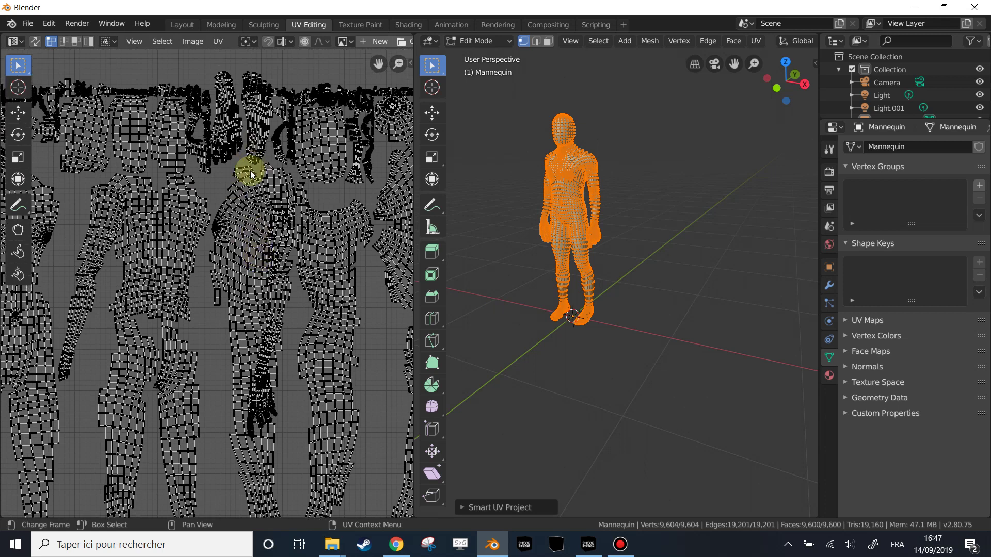
scroll(223, 160, down, 5)
key(ctrl)
key(ctrl+z)
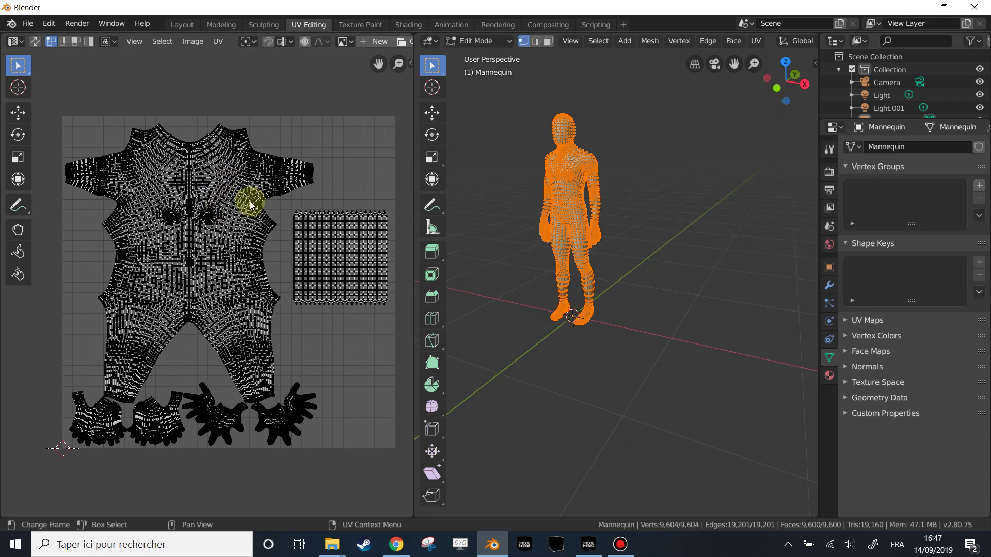
Step: Switch to Smode and create a new Minimal project at 1920 x 1080 named "3D relighting" in Documents
click(589, 544)
click(19, 15)
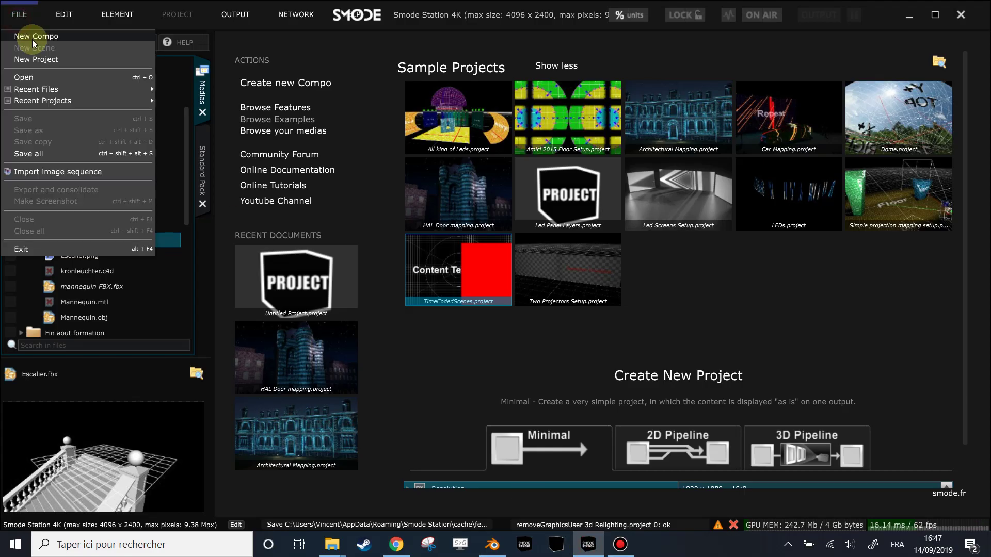
click(36, 59)
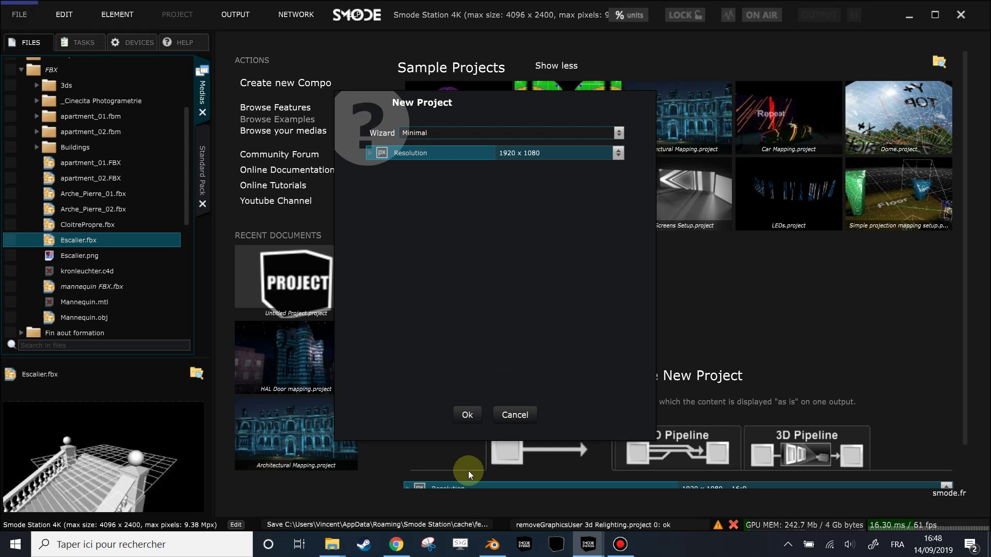
click(468, 415)
text(3D relighting)
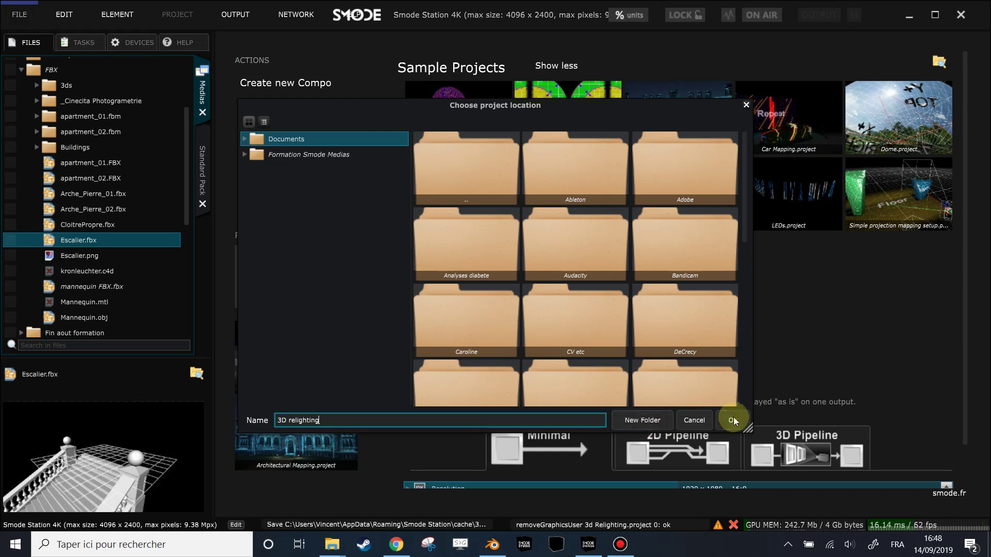
click(743, 419)
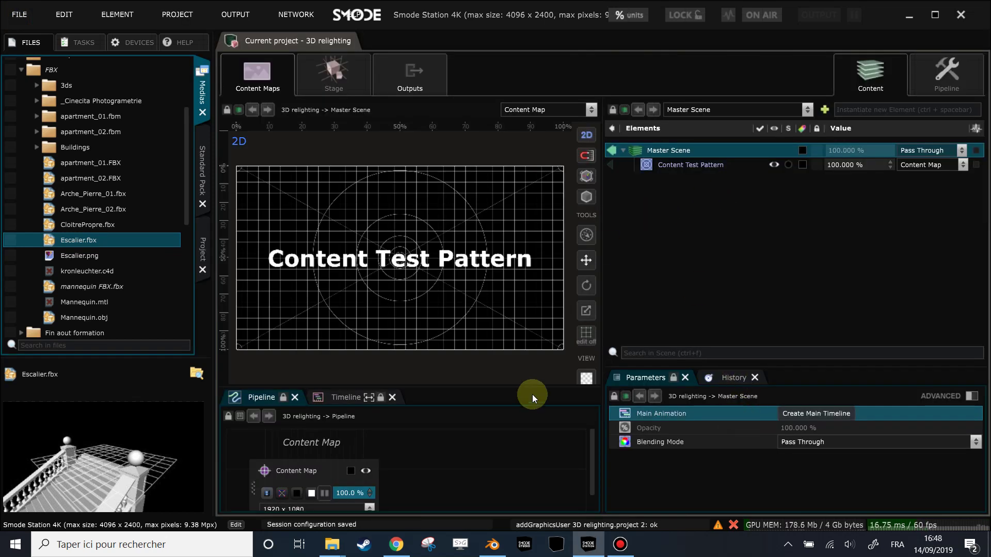
Step: Enlarge the pipeline area and show the 3D stage along with the Stage's element list
drag(529, 385, 533, 336)
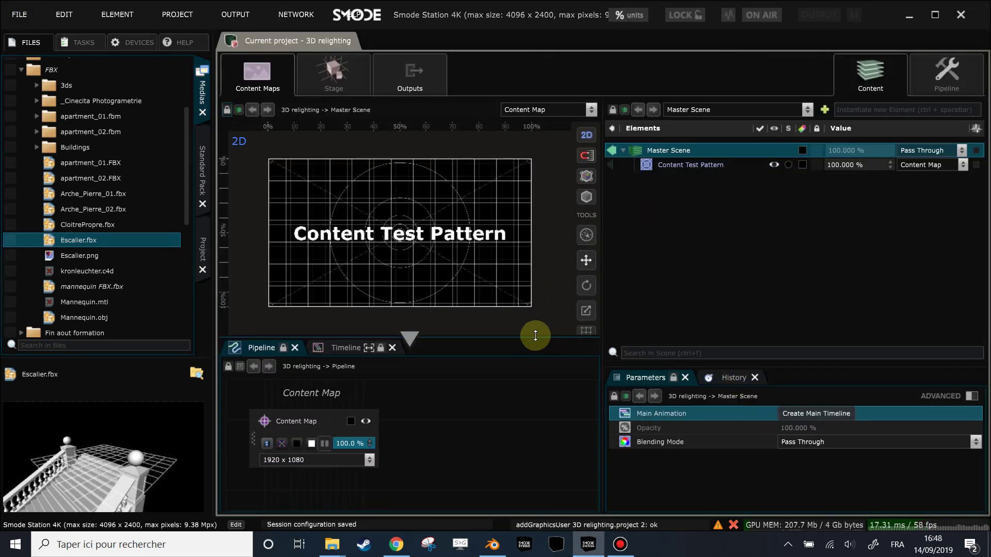
click(338, 85)
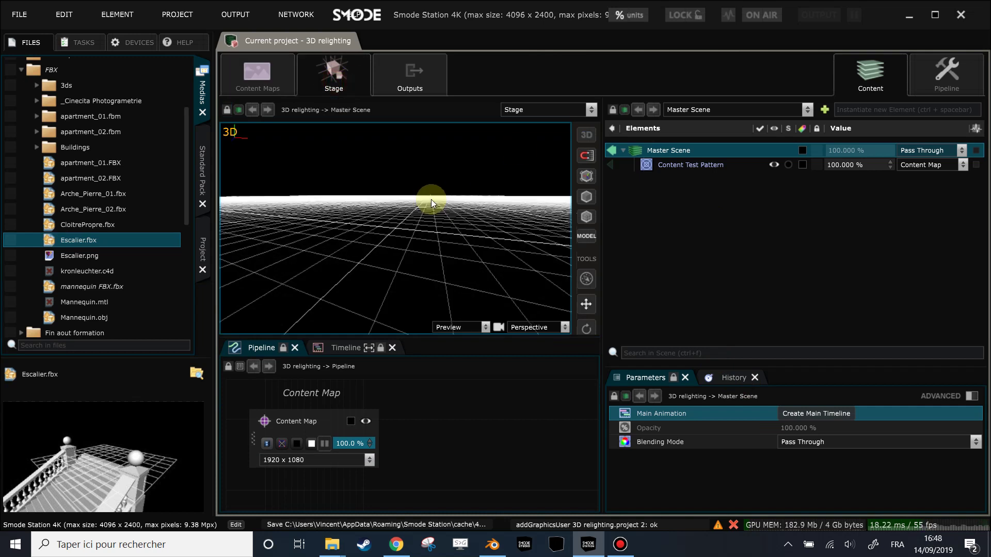
click(949, 81)
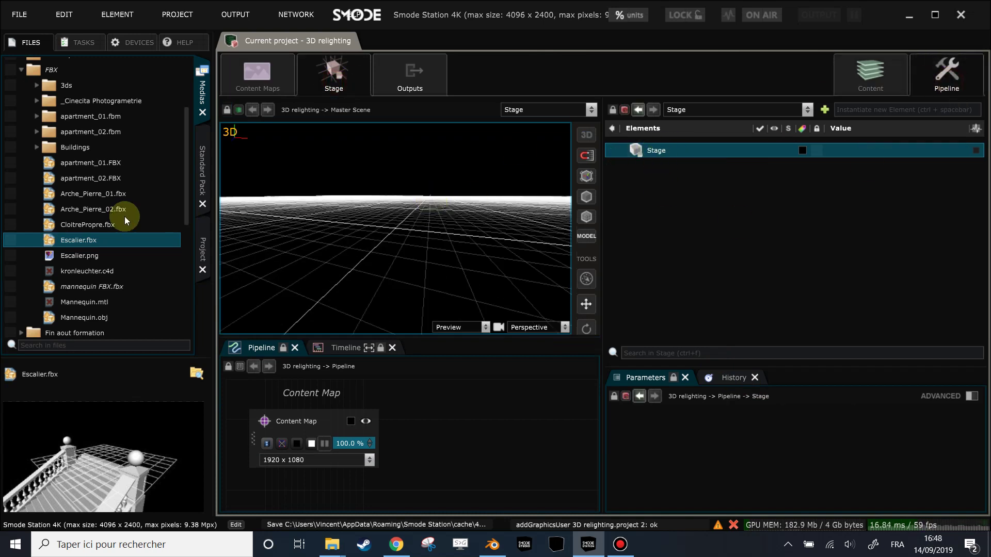
Step: Add mannequin FBX.fbx to the Stage, referencing its 3D mesh as a surface
scroll(78, 221, down, 3)
click(72, 221)
drag(72, 221, 667, 197)
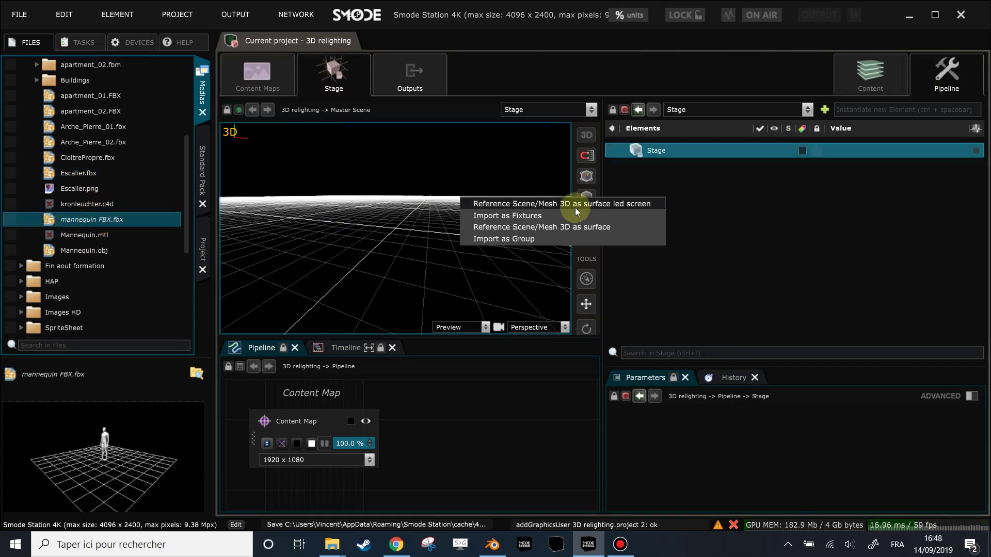
click(579, 228)
drag(403, 227, 442, 253)
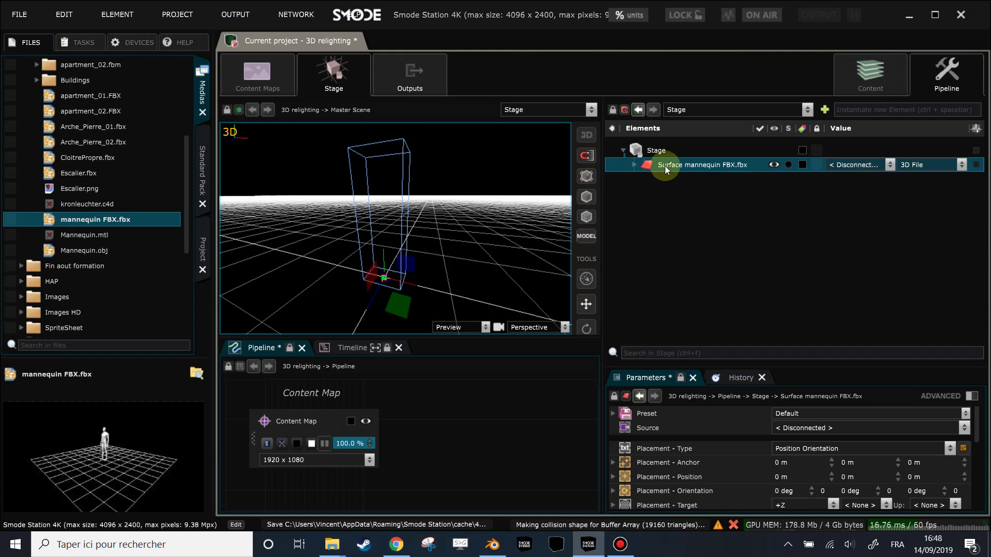
Step: Connect the mannequin surface's source to the Content Map and inspect the mapped texture on the 3D model
click(867, 166)
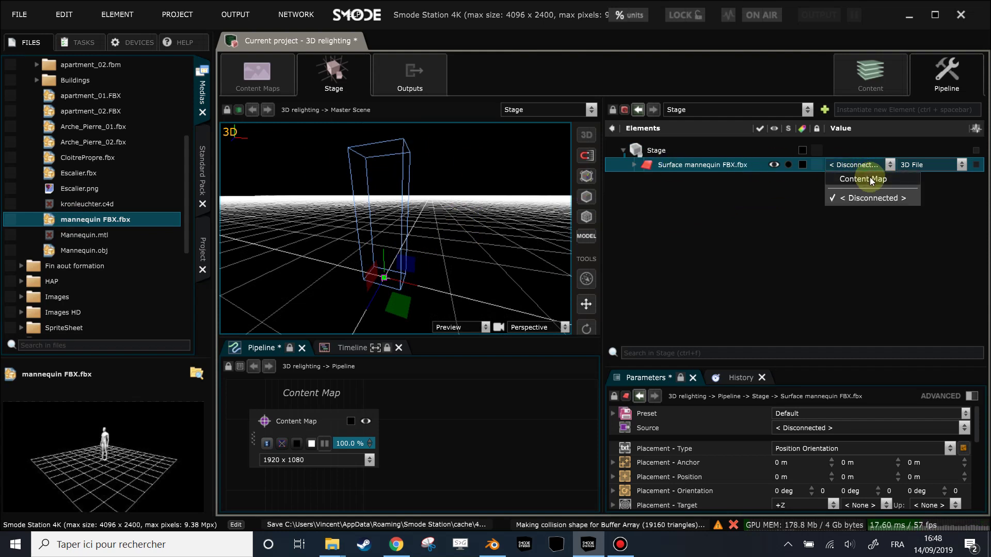
click(871, 180)
scroll(394, 194, up, 2)
drag(413, 224, 425, 217)
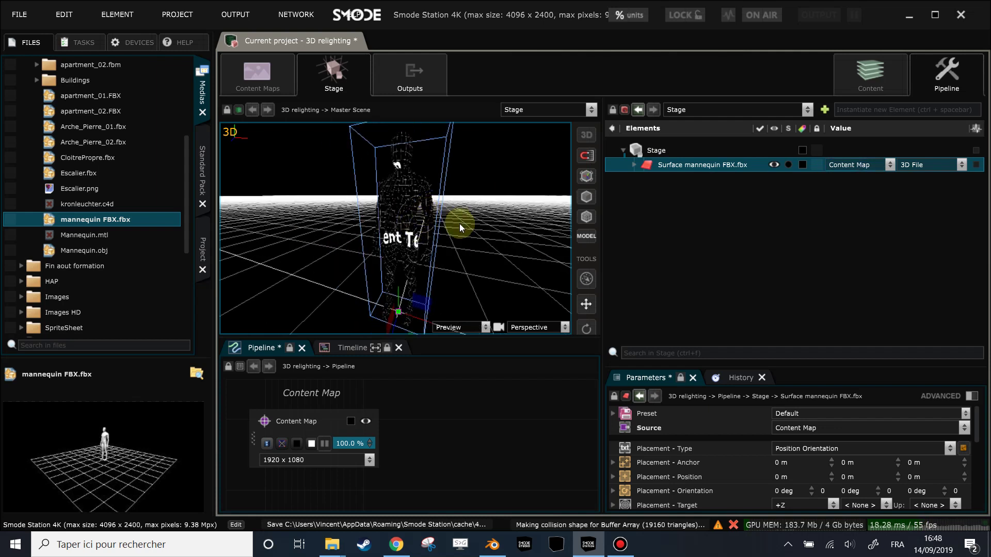
scroll(433, 212, down, 2)
Step: Add mannequin FBX.fbx to the Stage again, referenced as a surface LED screen
click(152, 225)
drag(154, 224, 676, 223)
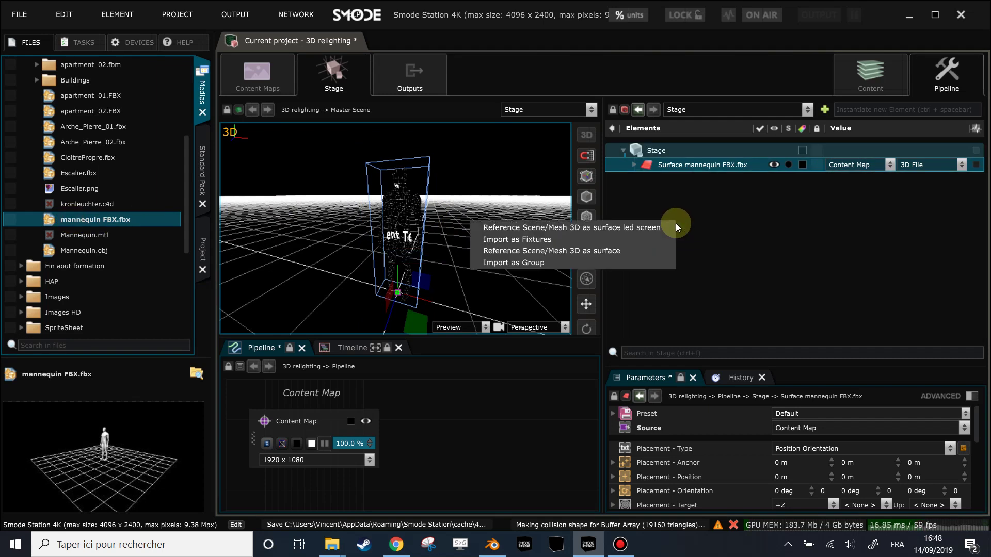
click(626, 227)
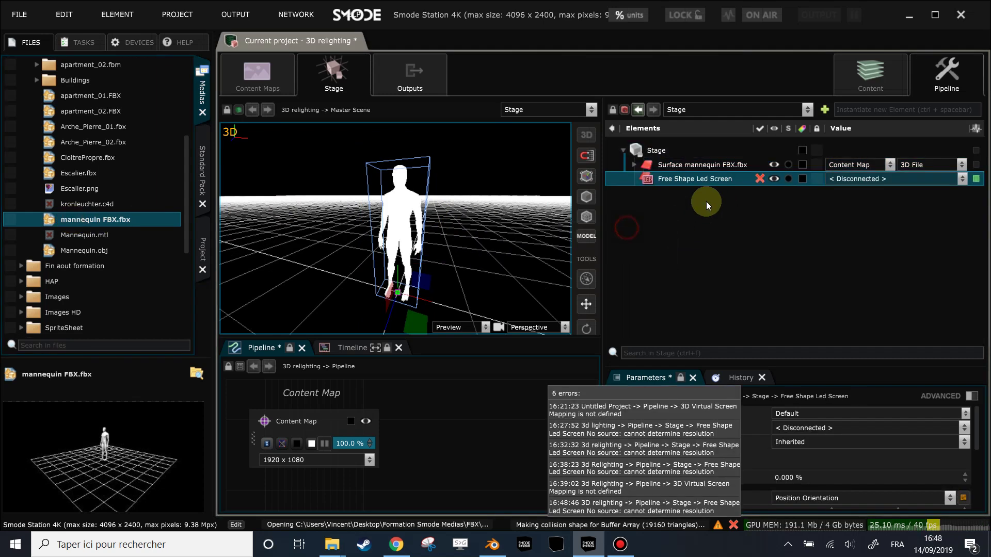
Step: Delete the Free Shape Led Screen from the Stage and reselect the mannequin surface
key(Delete)
key(Return)
click(680, 163)
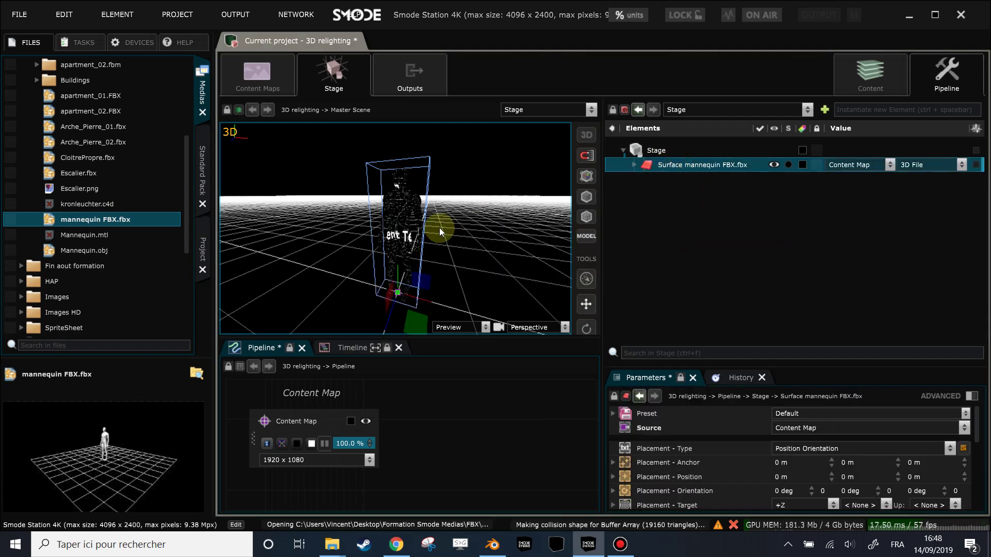
Step: Show the Content Map in 2D and select the Content Test Pattern in the Master Scene
middle_drag(461, 226, 469, 219)
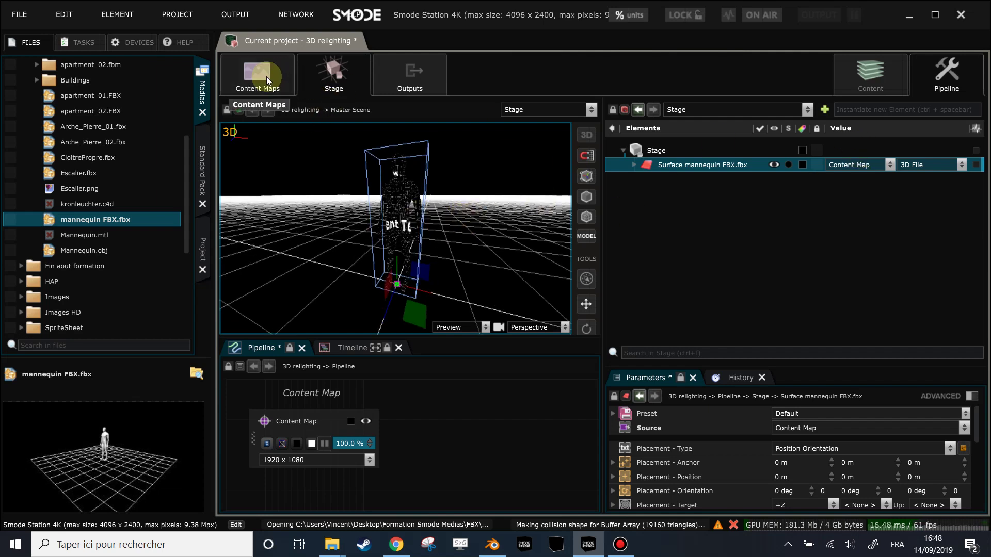
click(281, 78)
scroll(388, 251, up, 1)
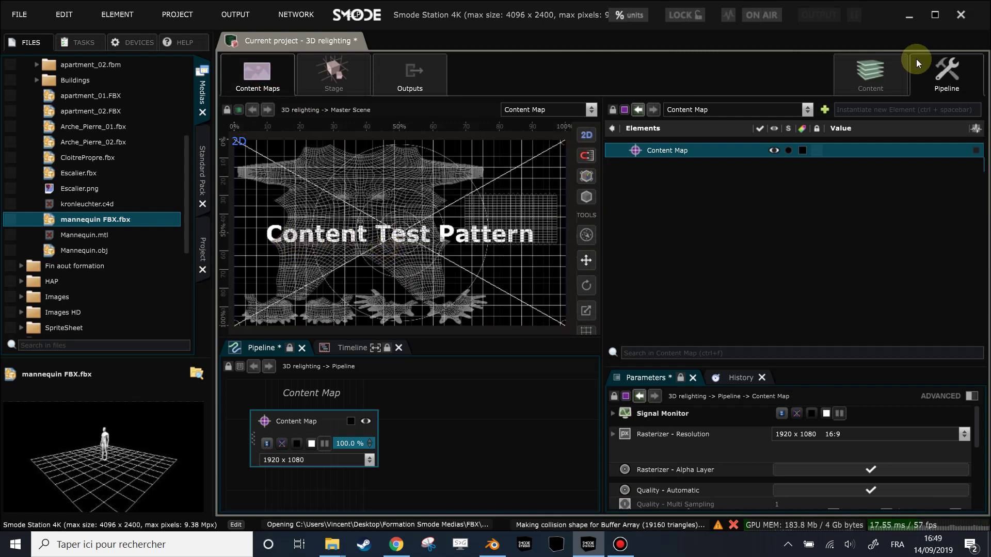
click(870, 74)
click(681, 164)
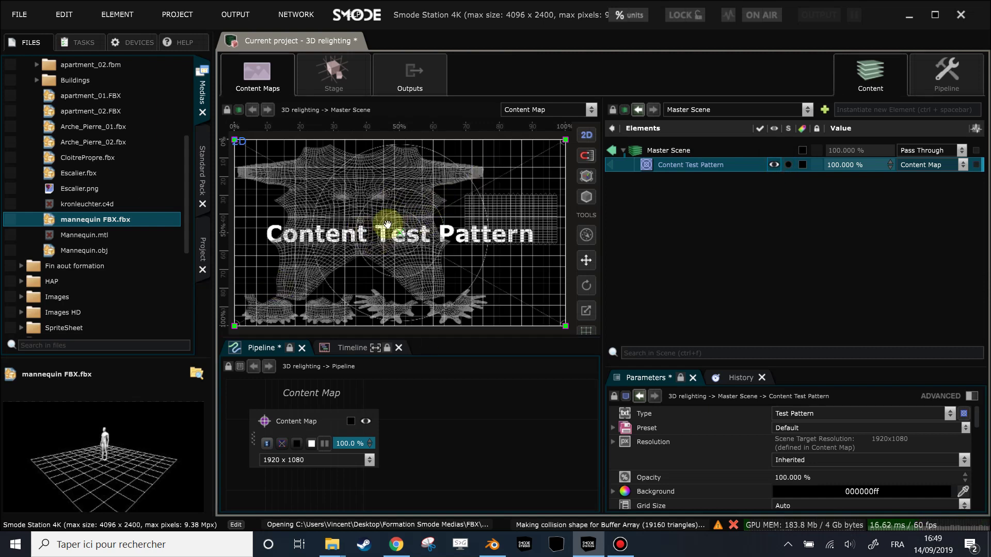
scroll(392, 222, down, 1)
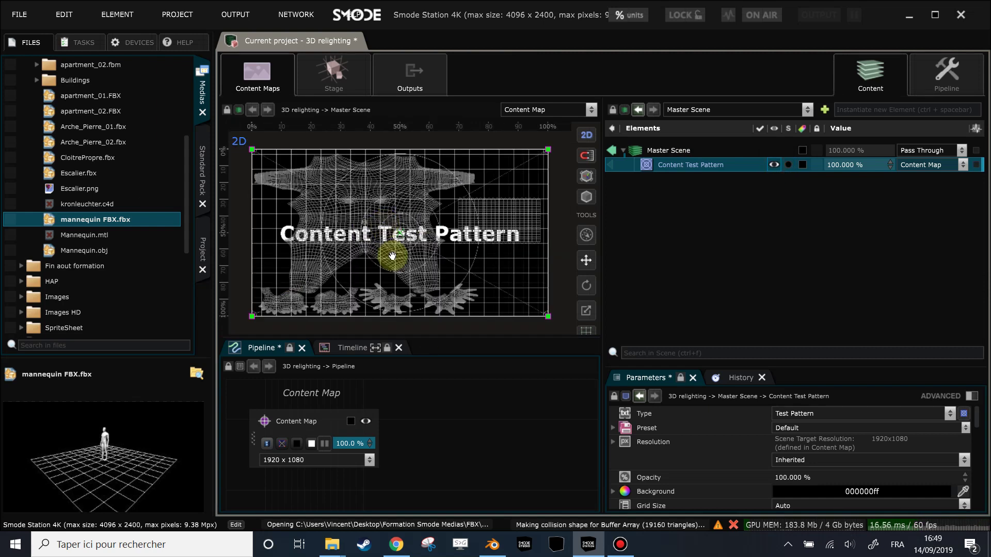
Step: Compare the mannequin's UV layout in Blender with the UV wireframe on Smode's Content Map
click(492, 551)
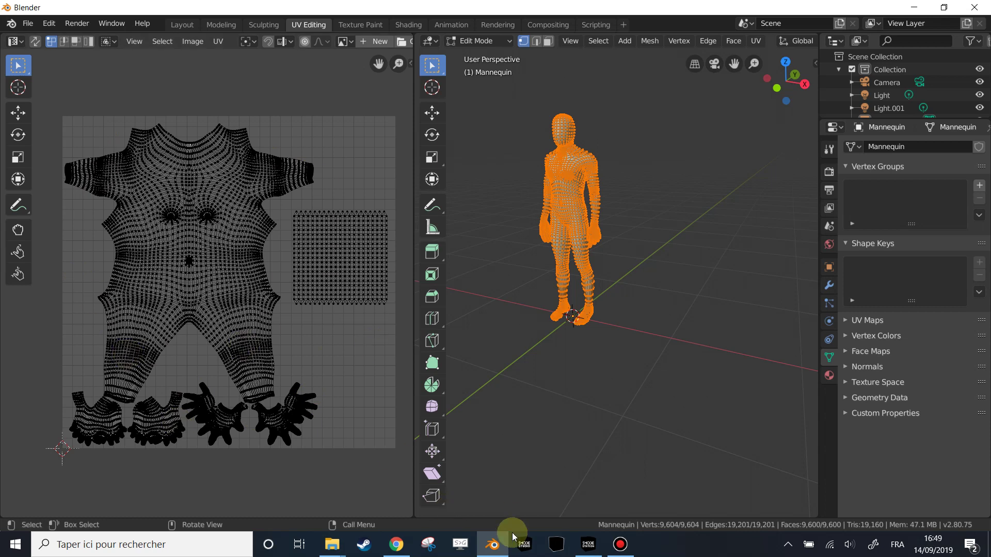
click(588, 545)
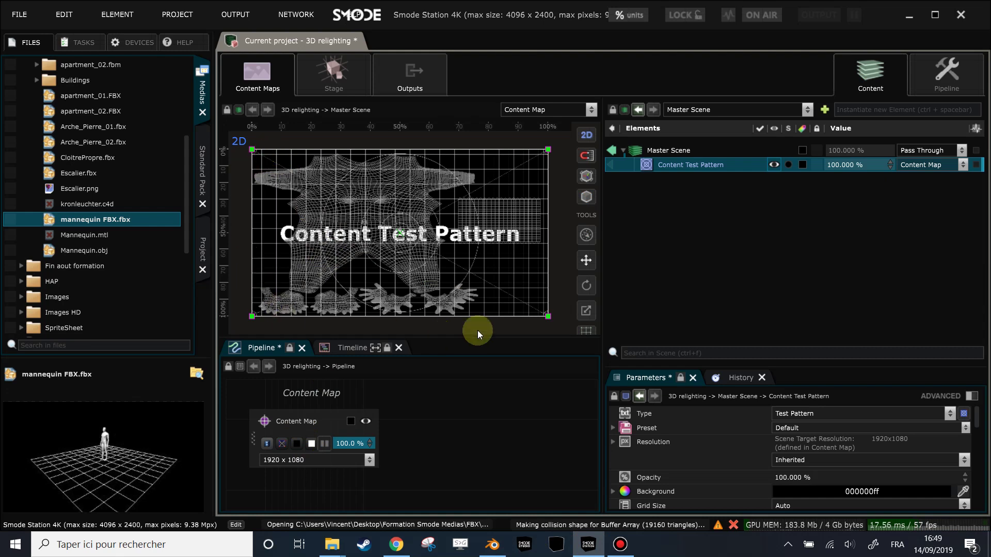
scroll(405, 218, up, 2)
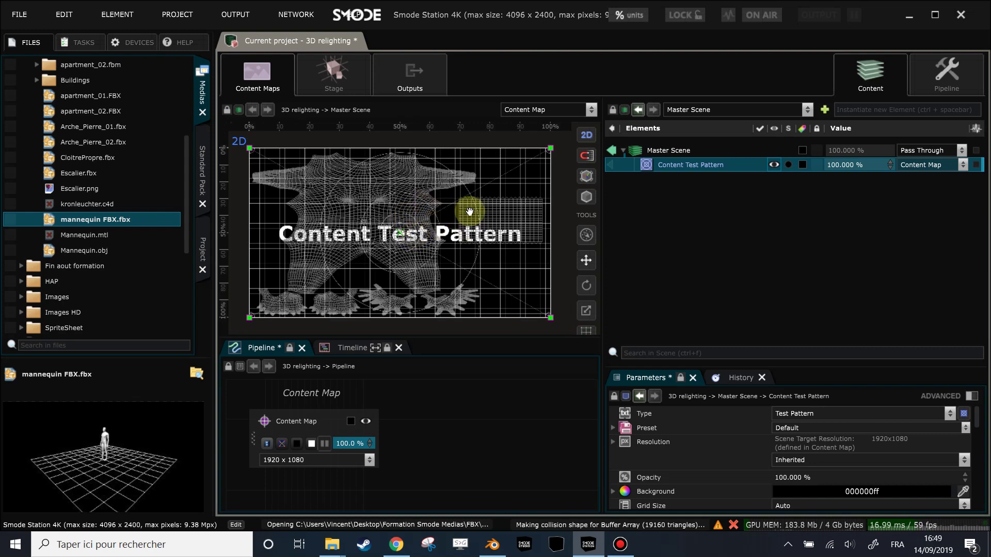
Step: Add the red armchair image 6152196-hd-wallpapers-1080p.jpg from the Images HD folder to the Master Scene
scroll(76, 177, up, 4)
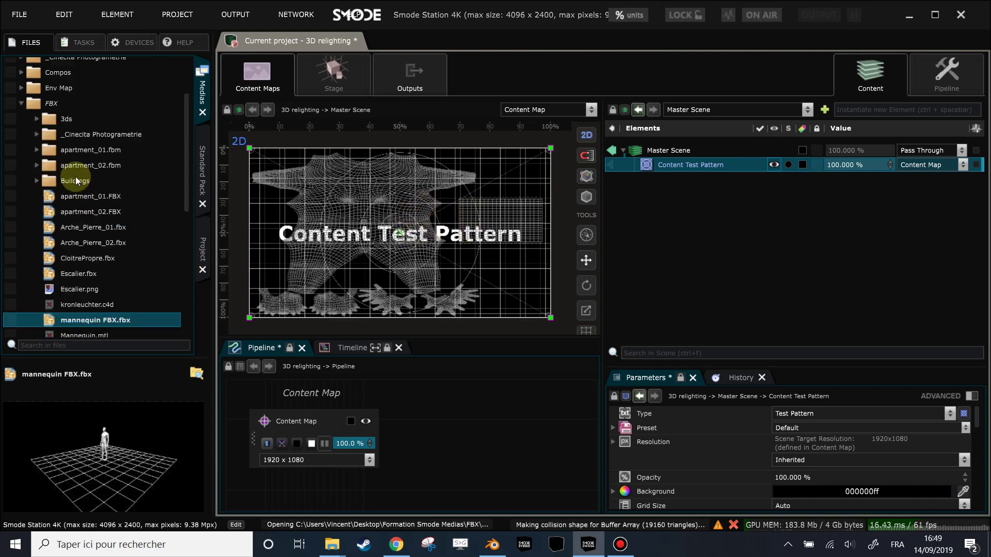
click(22, 170)
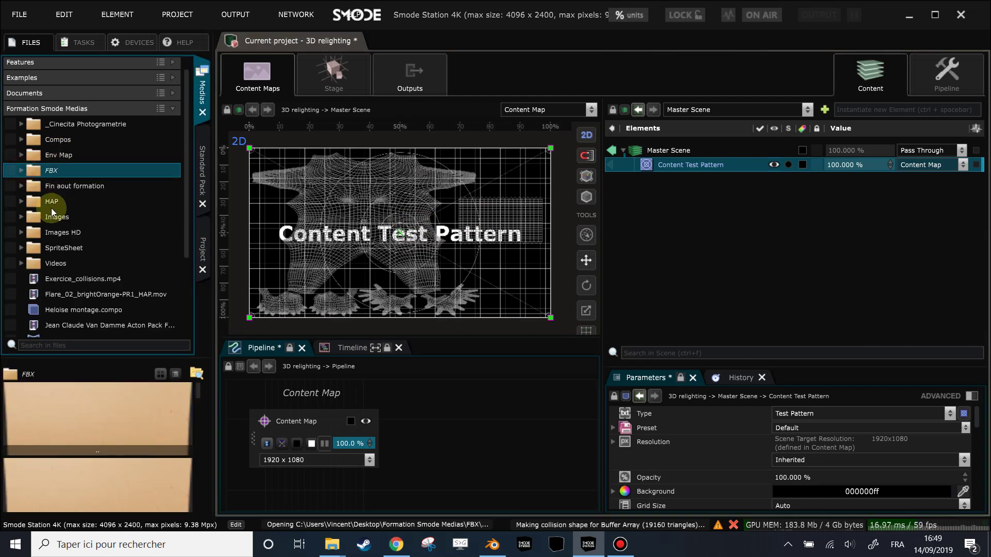
click(61, 232)
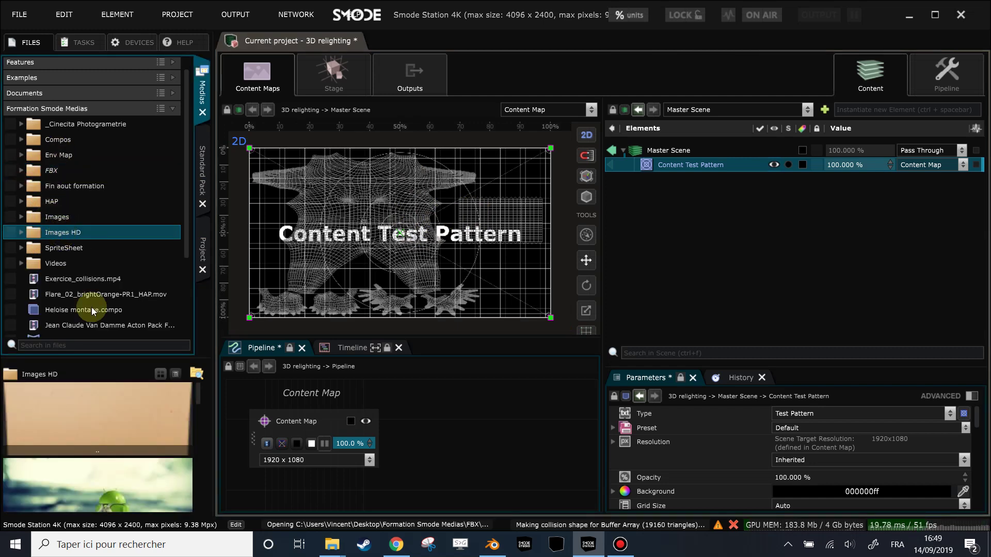
scroll(105, 465, down, 2)
drag(98, 428, 831, 237)
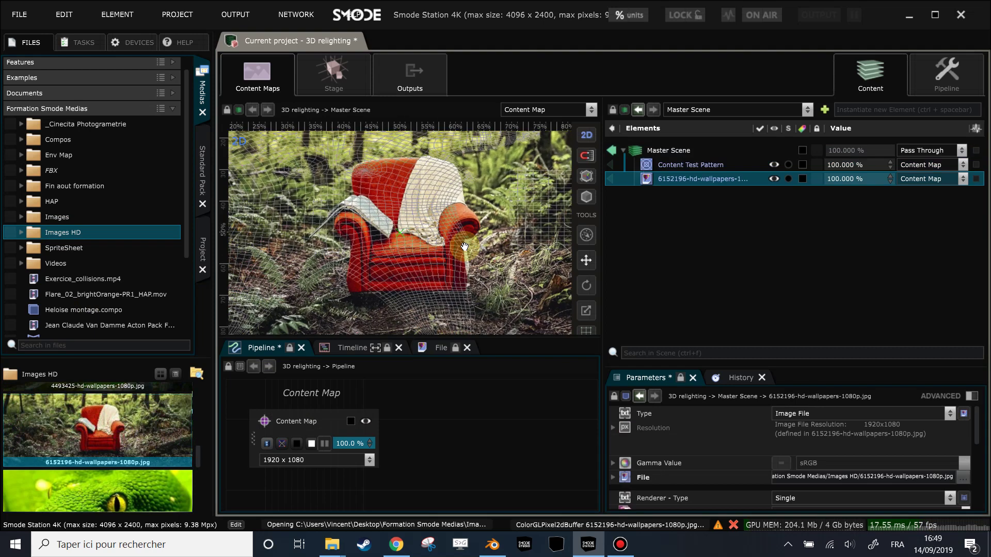
Step: Inspect the armchair image on the mannequin in the 3D Stage, and hide that image layer in the Master Scene
click(324, 72)
scroll(431, 223, up, 3)
drag(436, 222, 401, 224)
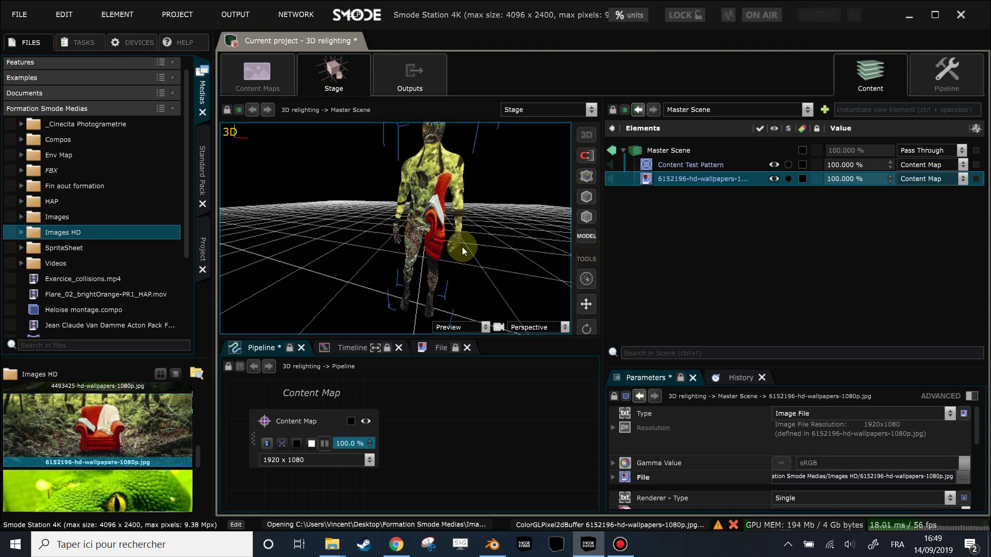
click(447, 423)
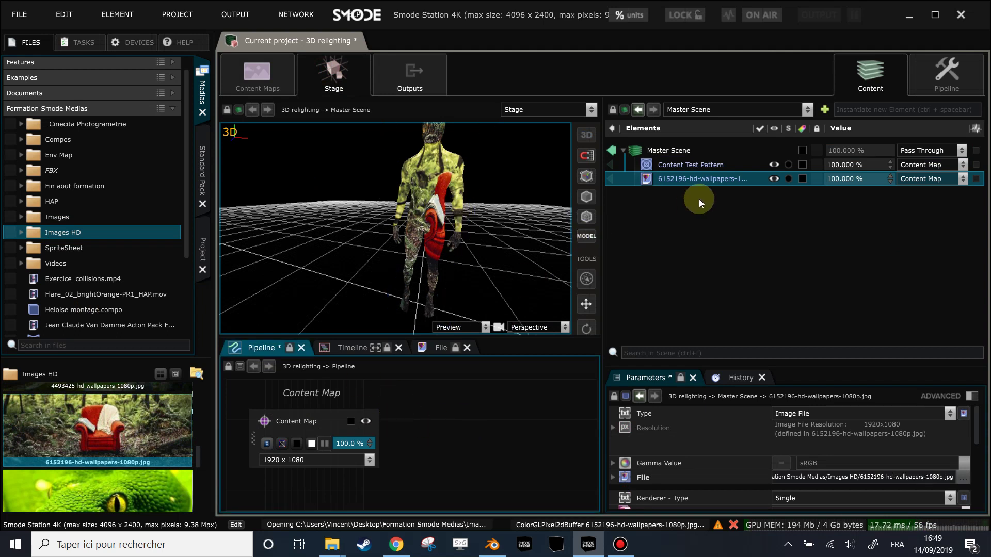
click(774, 179)
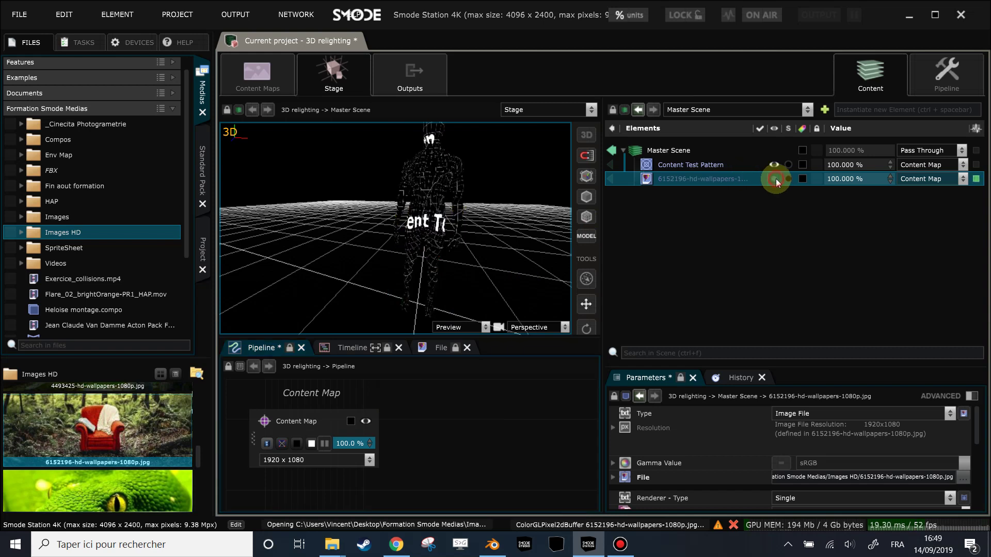
middle_drag(393, 196, 451, 233)
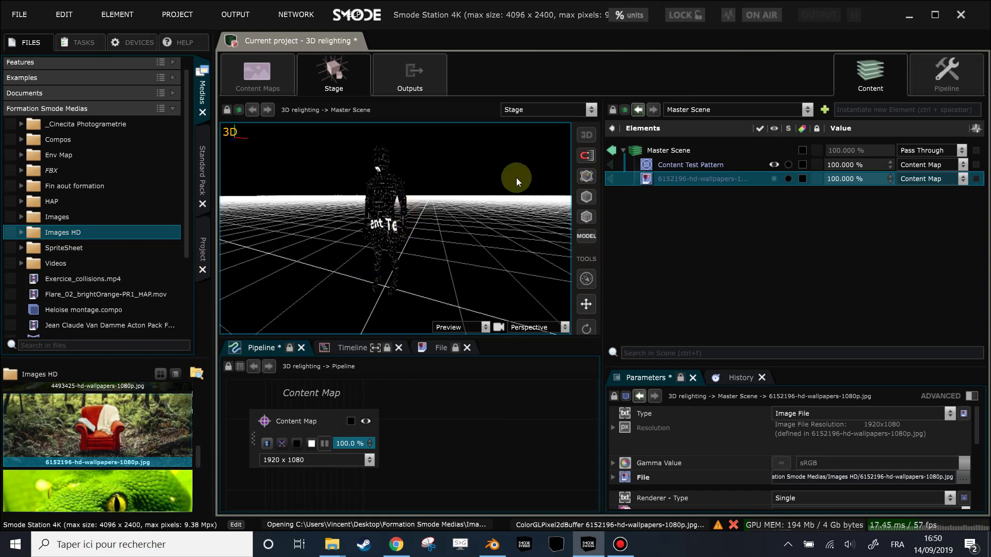
Step: Add a Video Projector element to the Stage in the Pipeline
click(948, 76)
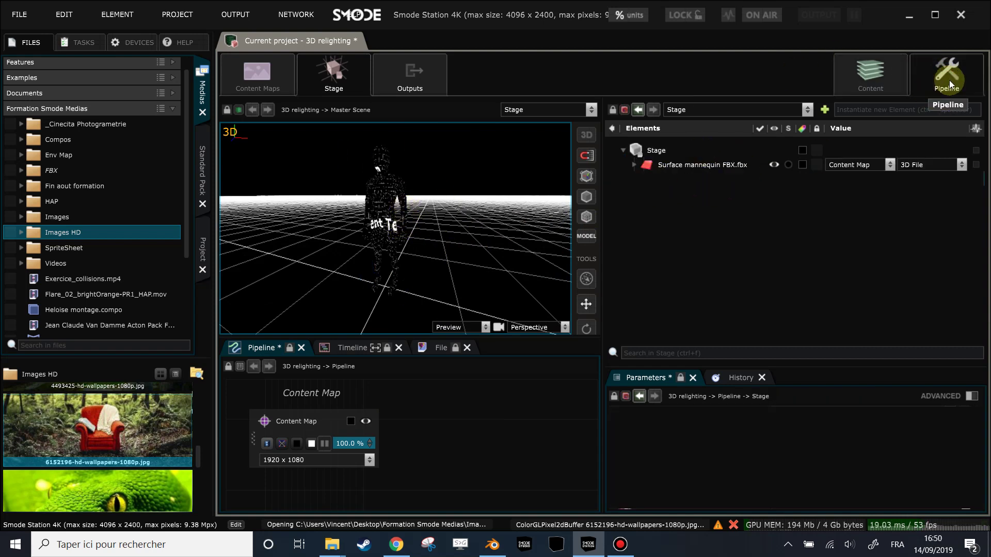
right_click(641, 187)
mouse_move(608, 218)
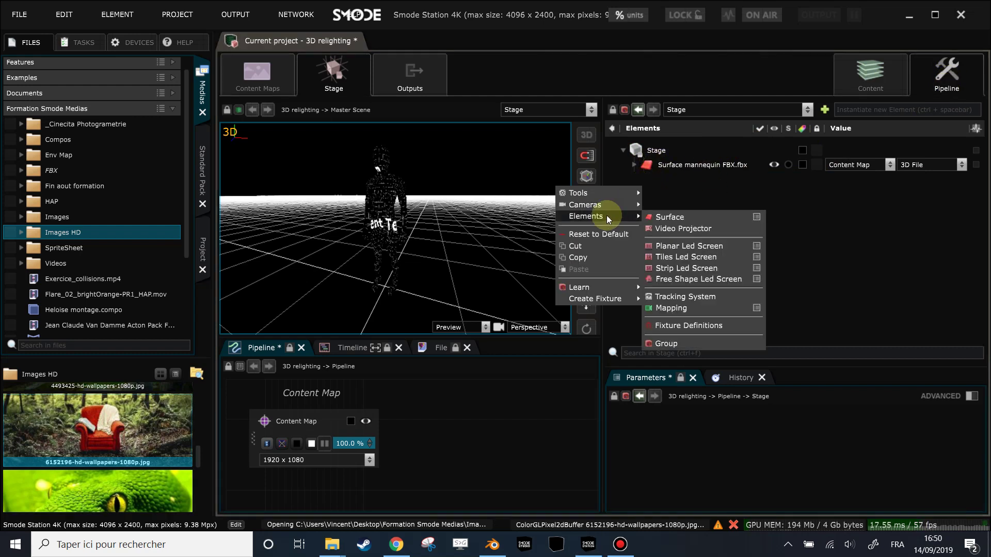
click(681, 228)
Step: Display the Stage in Simulation mode and make projector VP 1 output a white signal
scroll(430, 229, down, 10)
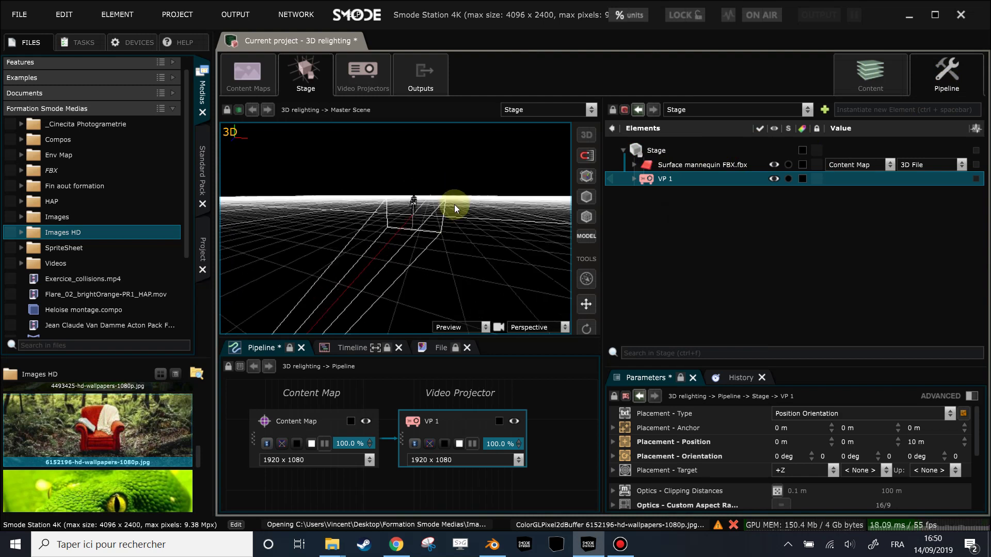
scroll(456, 202, up, 5)
right_drag(459, 211, 428, 234)
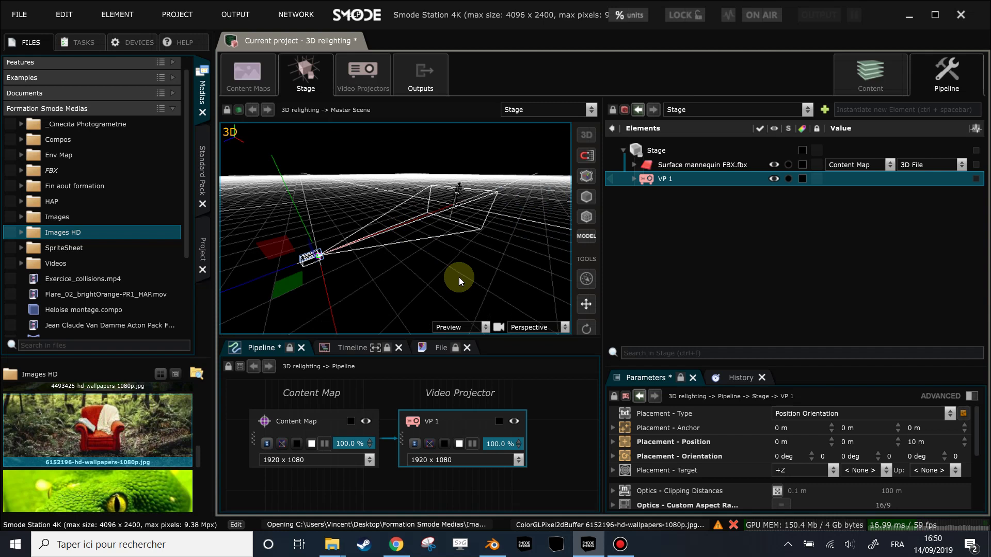
click(484, 327)
click(473, 355)
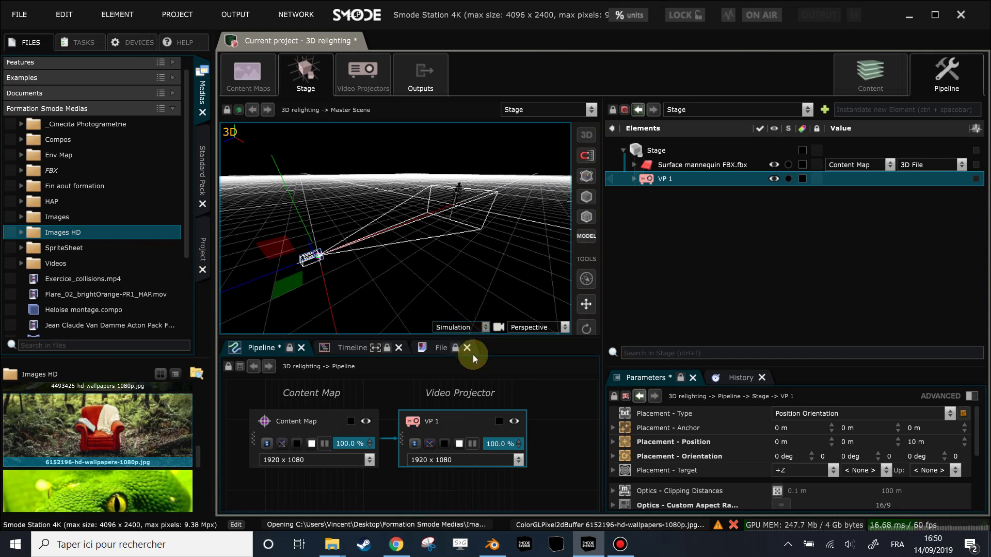
click(459, 444)
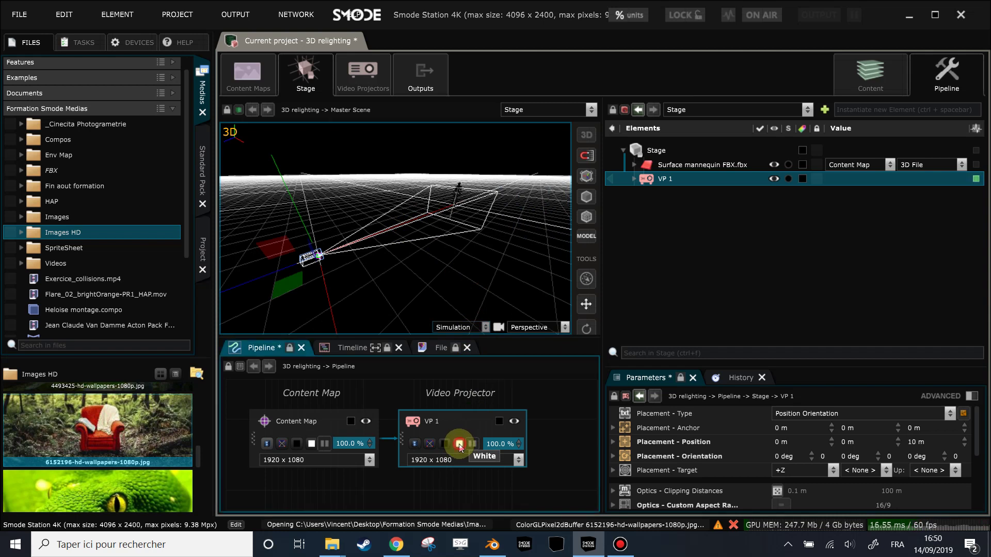
Step: Move VP 1 to about 1.06 m in Y and 5 m in Z, and set its Z orientation to 90 deg
drag(291, 265, 283, 210)
click(924, 455)
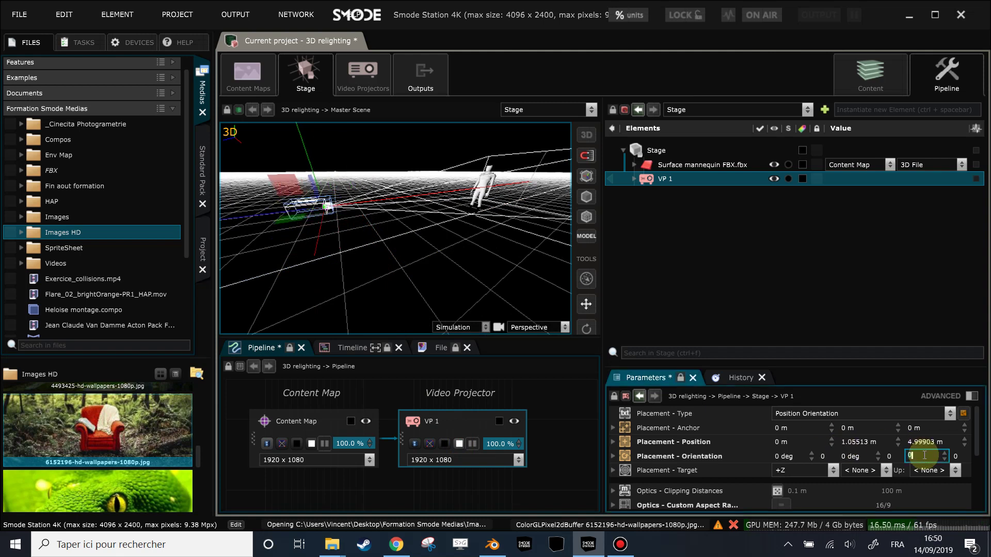
text(90)
key(Return)
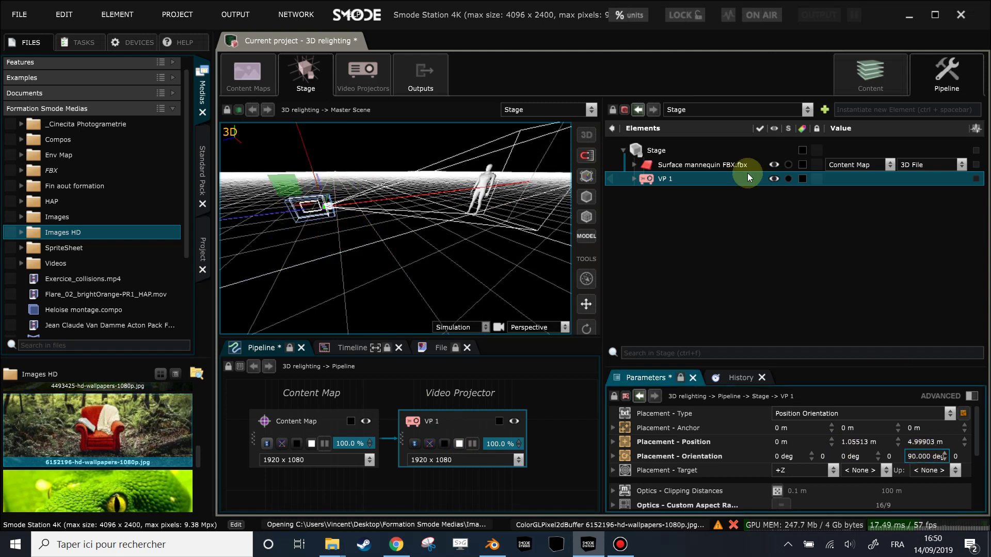
Step: Reposition VP 1 closer to the mannequin, at about 0.84 m in Y and 4.35 m in Z
drag(377, 159, 306, 197)
drag(329, 155, 333, 164)
drag(419, 261, 480, 316)
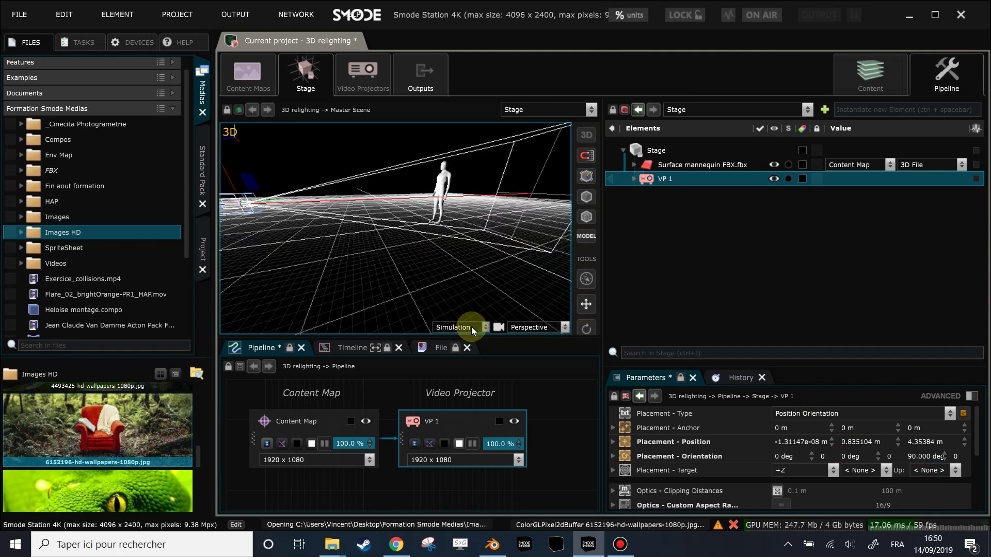
Step: Display the Stage in Illumination mode and examine the projector's light distribution on the mannequin
click(471, 326)
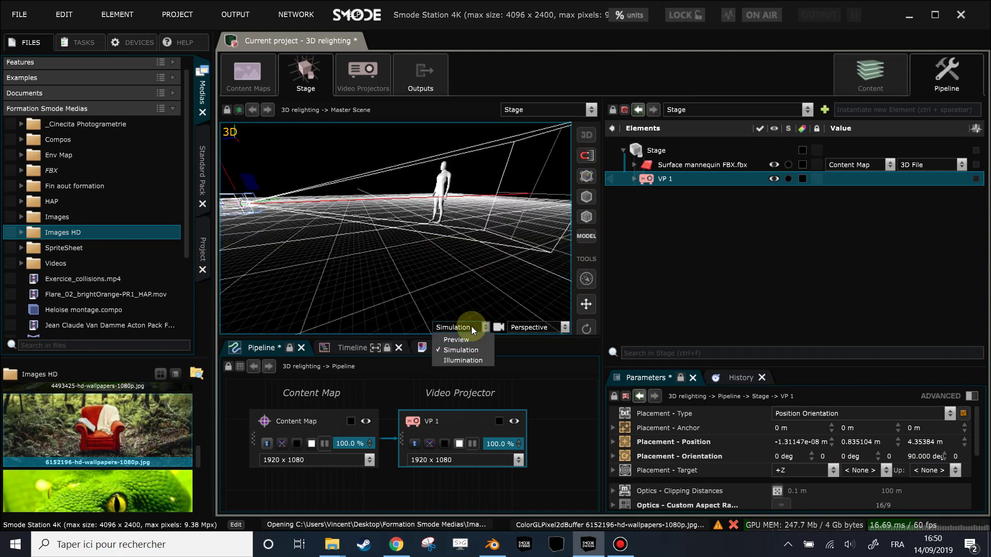
click(470, 361)
drag(444, 199, 467, 224)
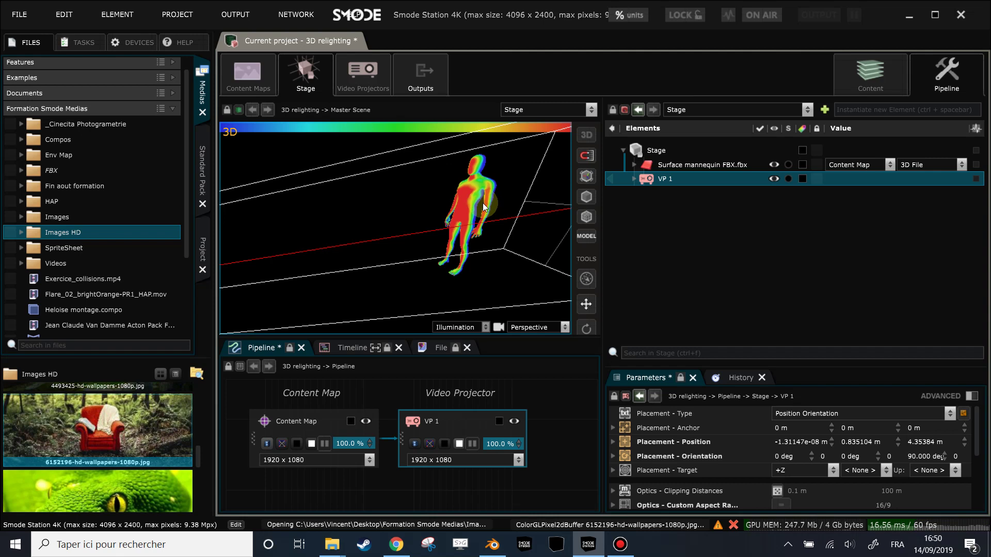
drag(481, 194, 467, 210)
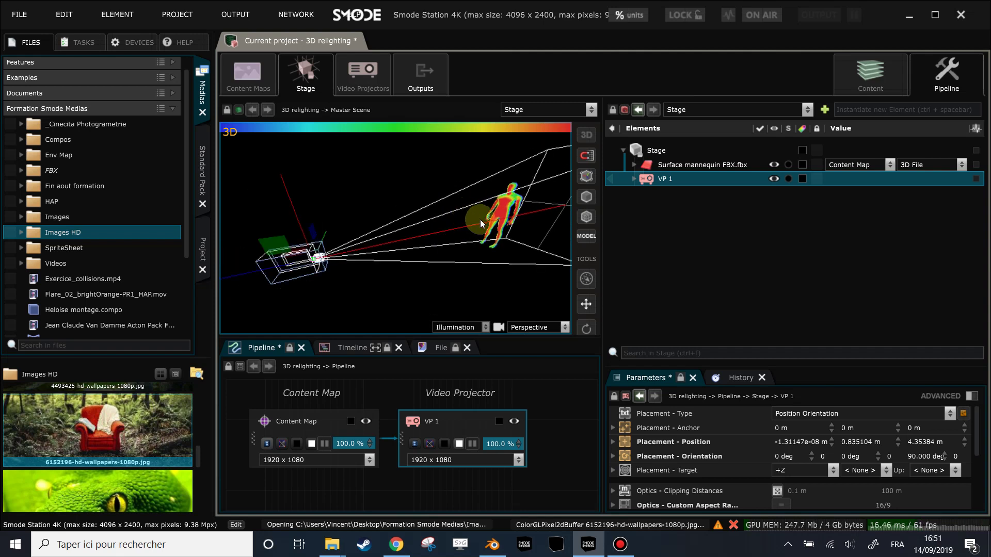
Step: Compare how the mannequin is rendered in the Preview, Simulation and Illumination modes from several angles
click(478, 328)
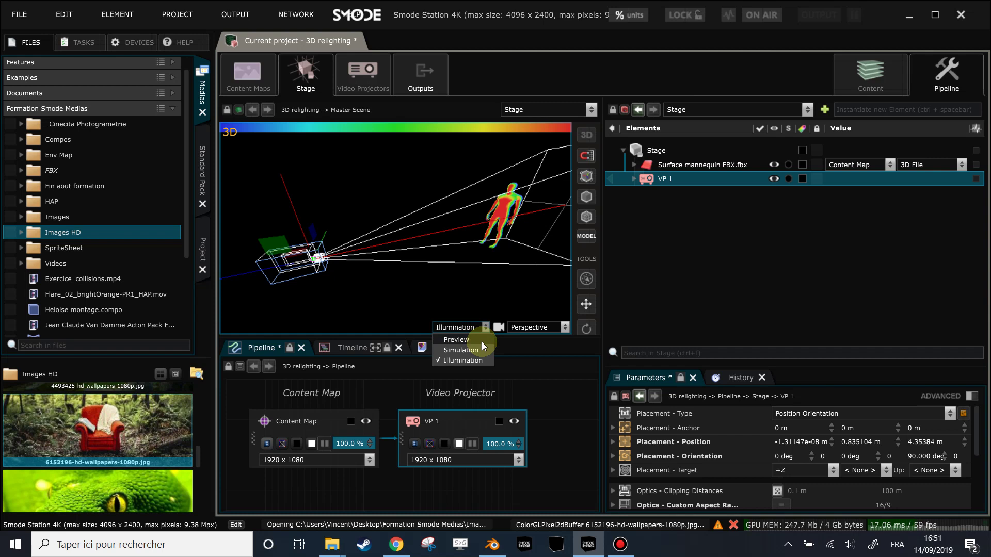
click(481, 340)
mouse_move(458, 228)
mouse_down()
mouse_move(466, 231)
mouse_move(372, 222)
mouse_move(450, 219)
mouse_up()
click(475, 328)
click(467, 351)
drag(453, 287, 416, 314)
click(461, 327)
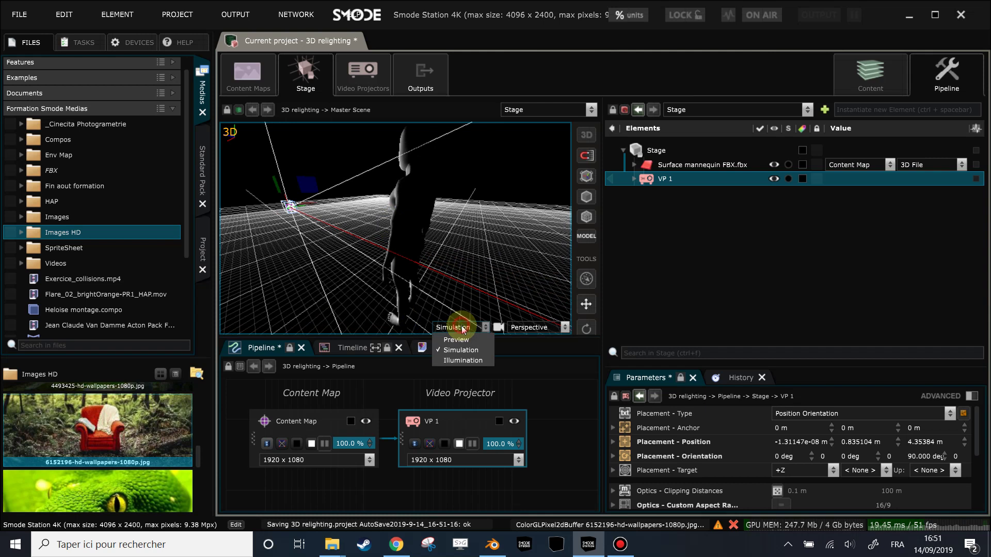
click(463, 360)
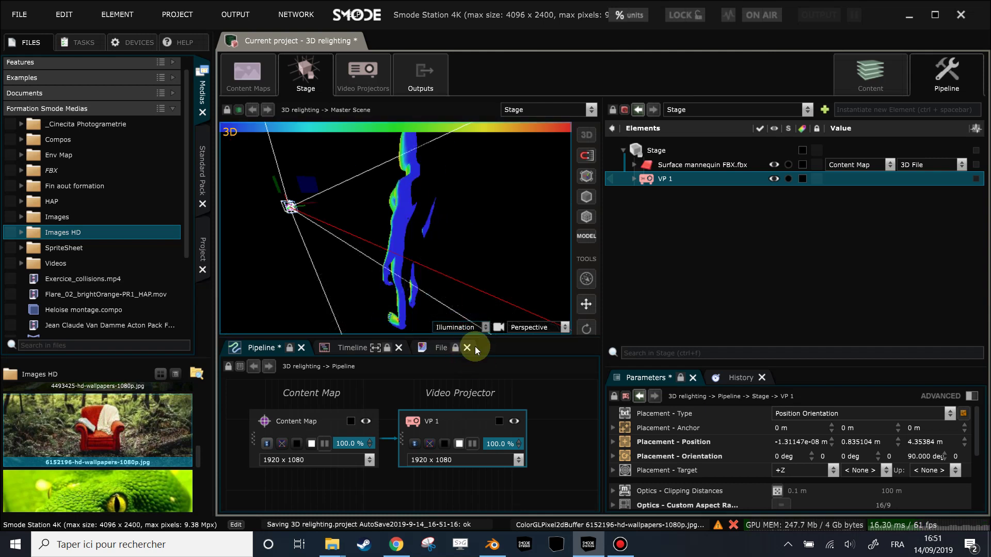
click(461, 327)
click(460, 338)
drag(460, 199, 460, 304)
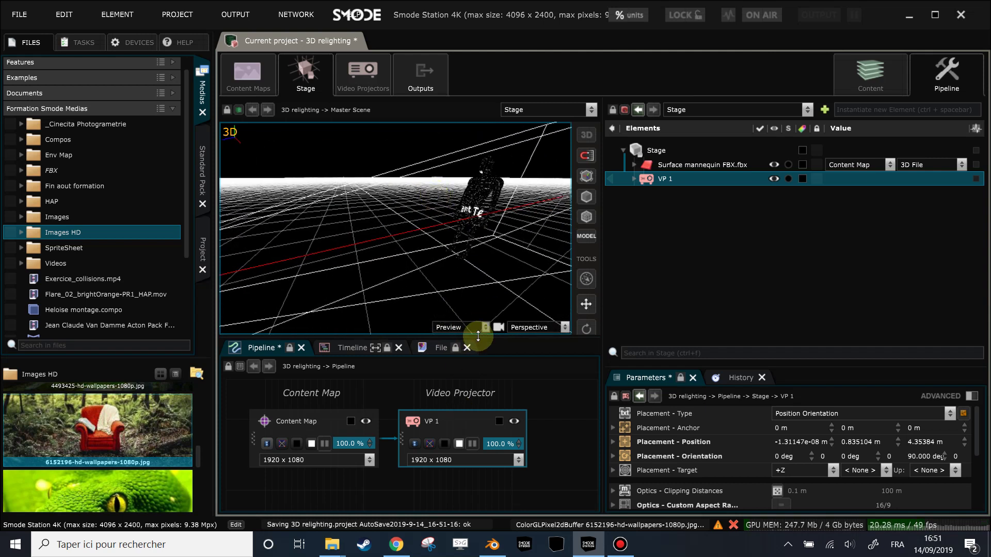
click(454, 327)
click(453, 347)
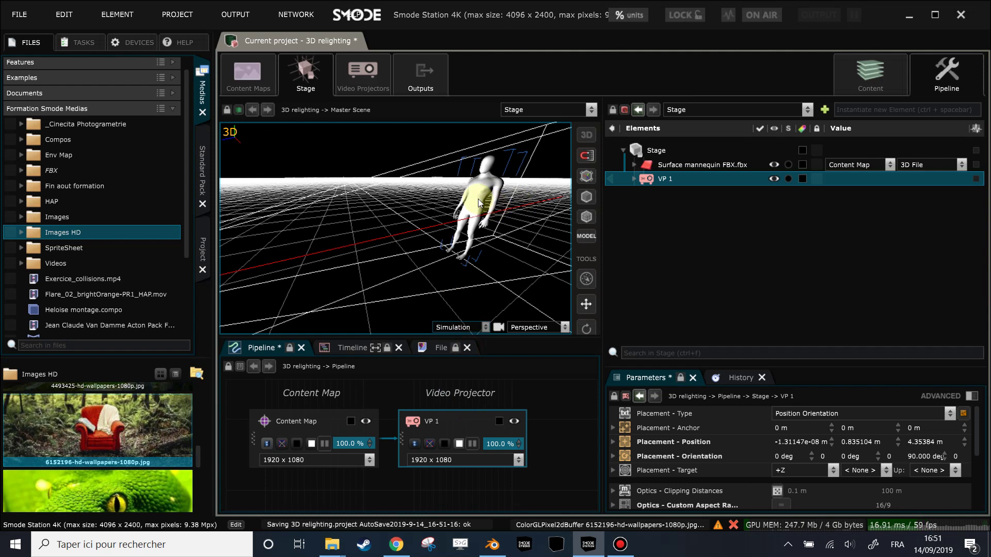
Step: Set VP 1's signal back to Content and return the Stage to Preview mode
click(414, 445)
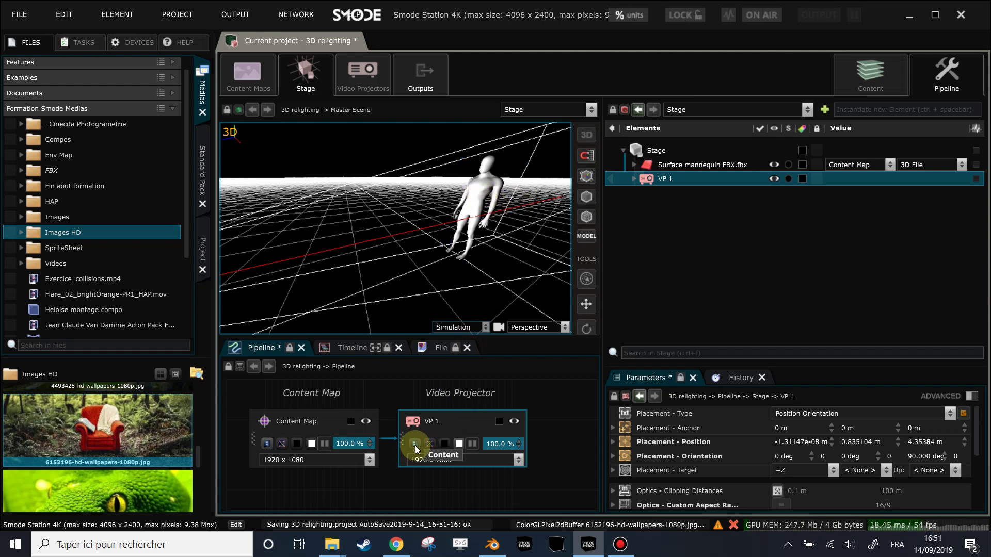
click(414, 445)
click(453, 269)
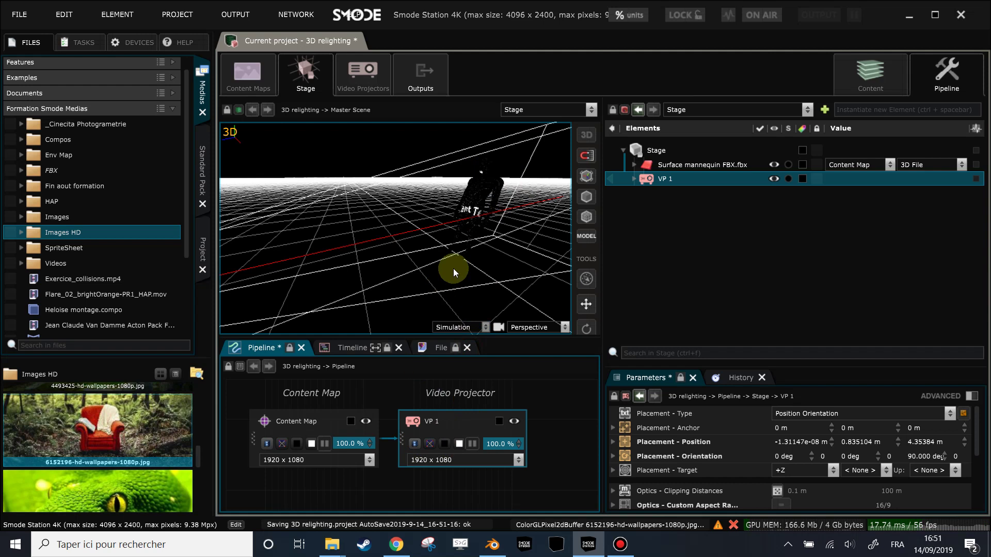
click(469, 328)
click(462, 349)
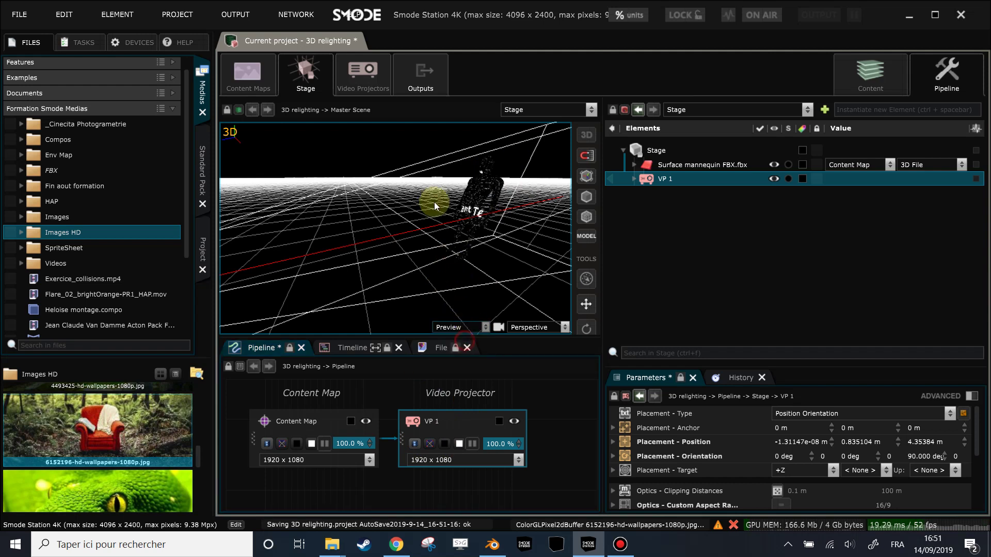
Step: Make the armchair image layer visible again in the Master Scene and check it on the mannequin
drag(426, 201, 734, 157)
click(894, 70)
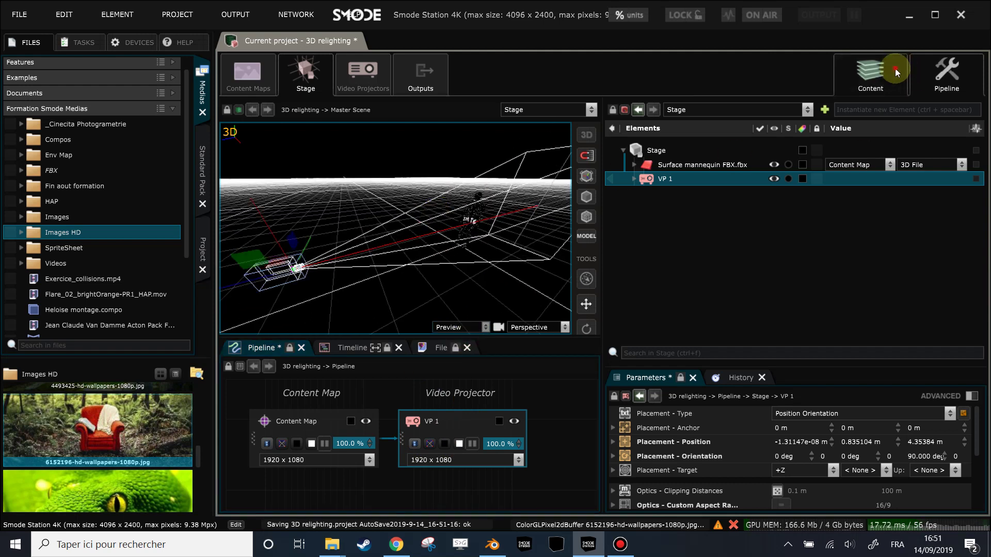
click(683, 180)
drag(487, 230, 433, 300)
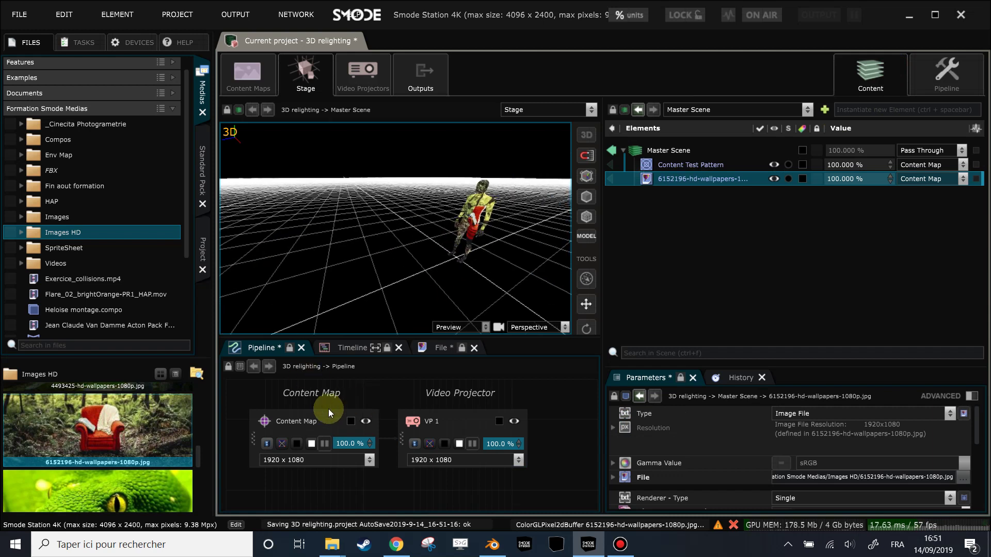
Step: Create a 3D Virtual Screen in the Pipeline and enlarge the area showing its parameters
right_click(314, 482)
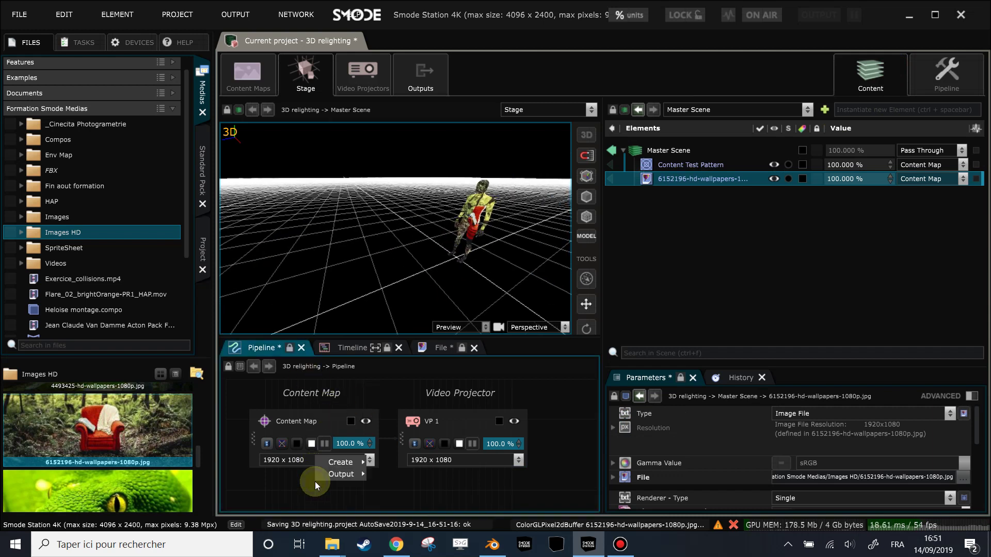
mouse_move(354, 460)
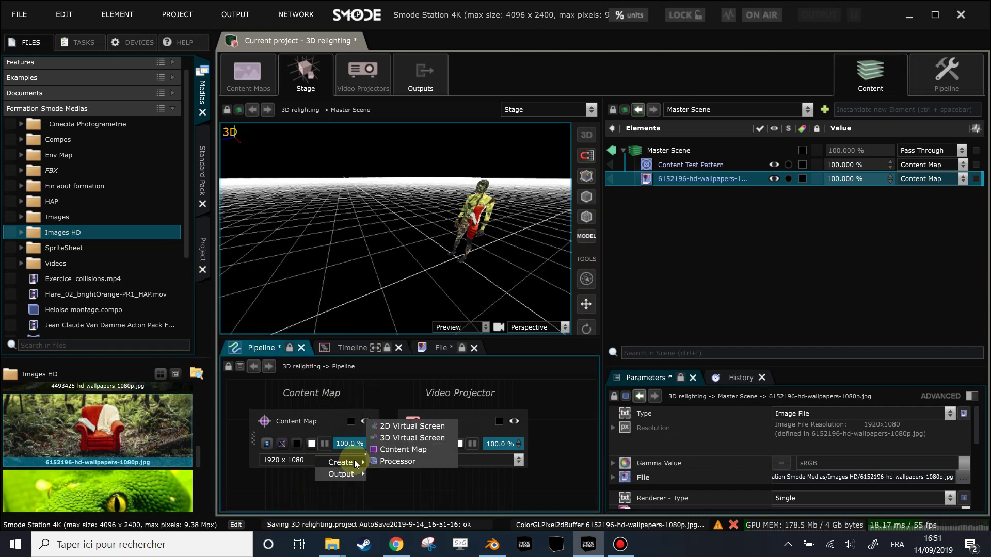
click(410, 439)
mouse_move(336, 424)
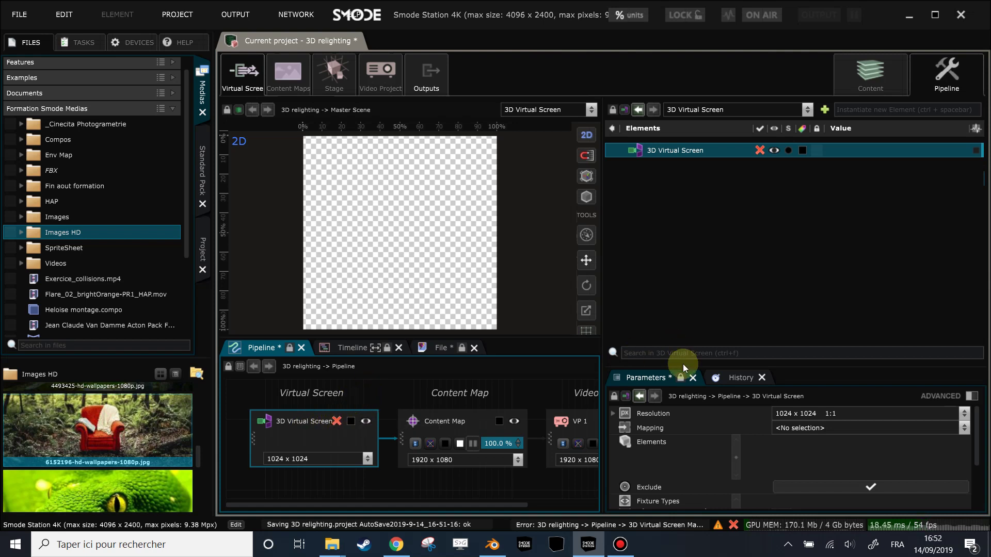
drag(682, 367, 681, 309)
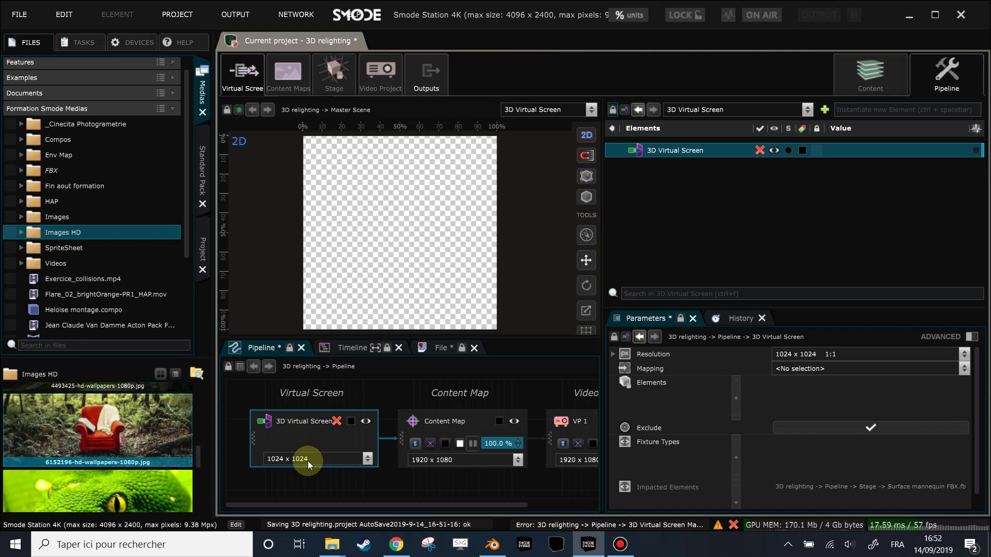
Step: Match the 3D Virtual Screen's resolution to the Content Map at 1920 x 1080, and select the Content Map
click(461, 424)
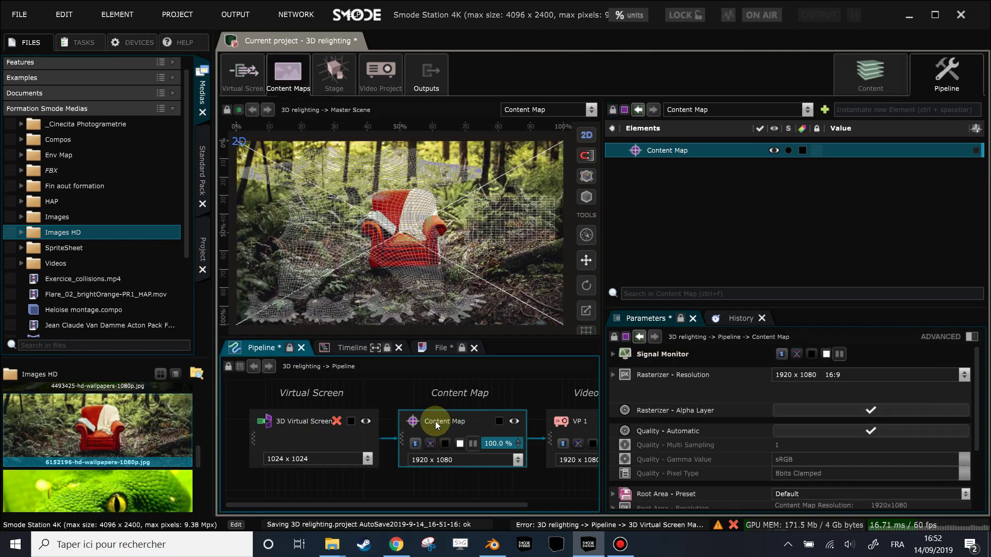
click(331, 438)
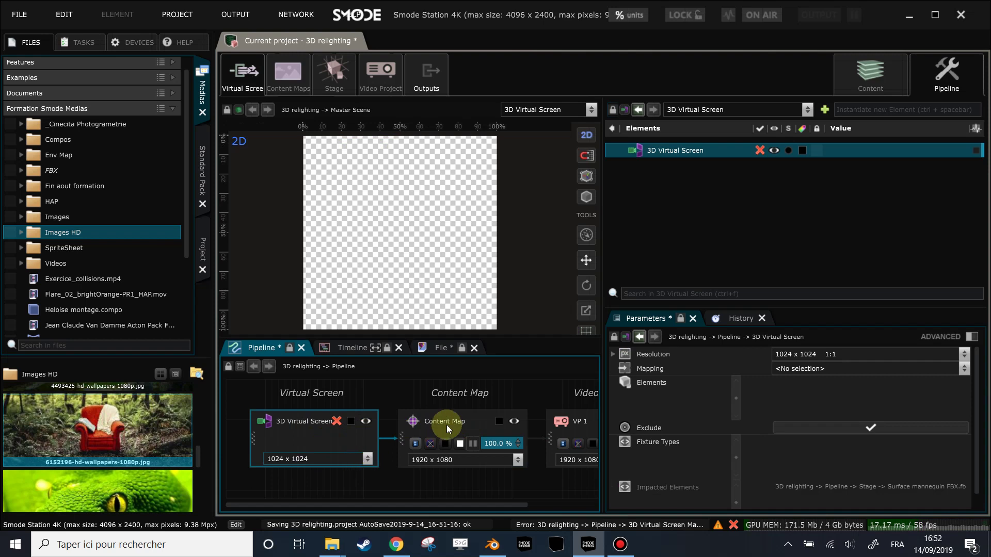
click(349, 464)
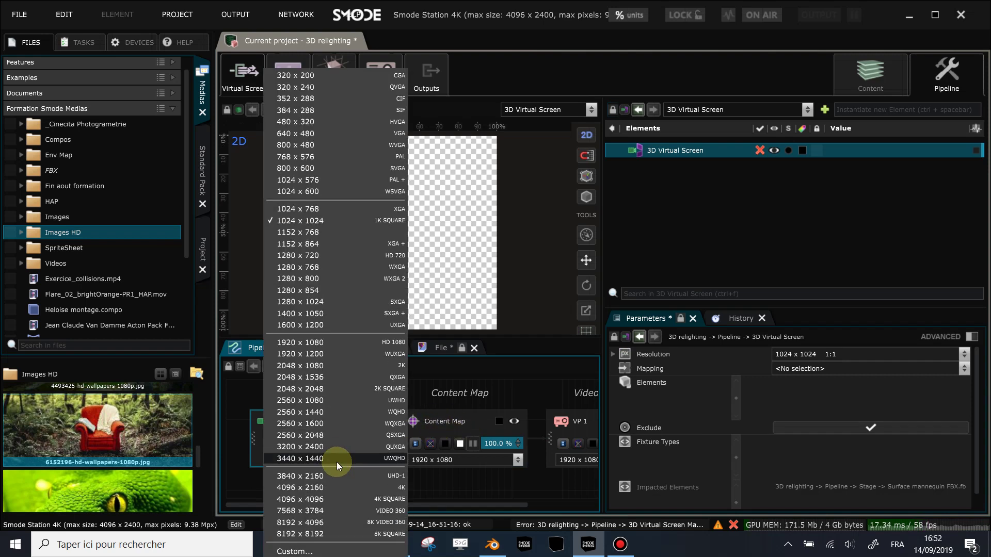
click(330, 341)
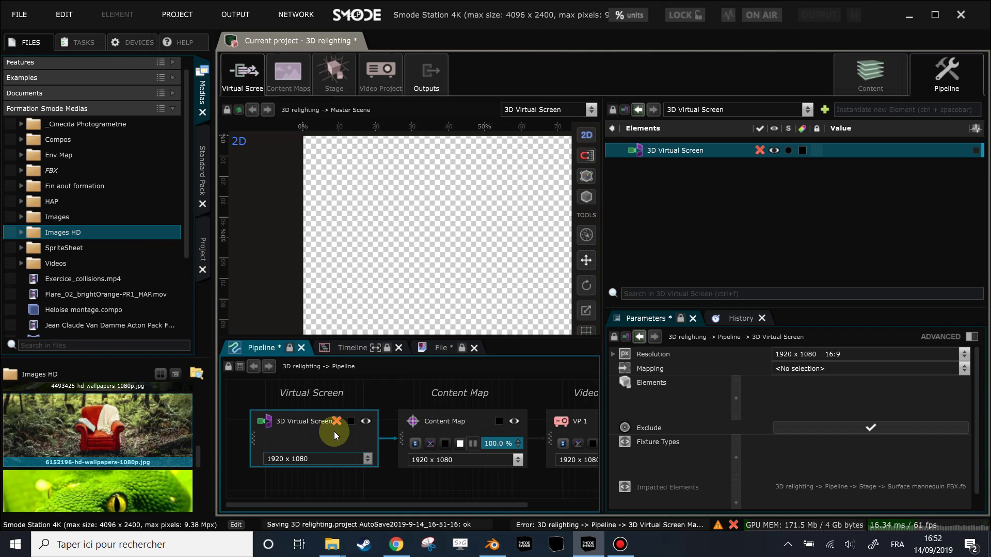
click(447, 423)
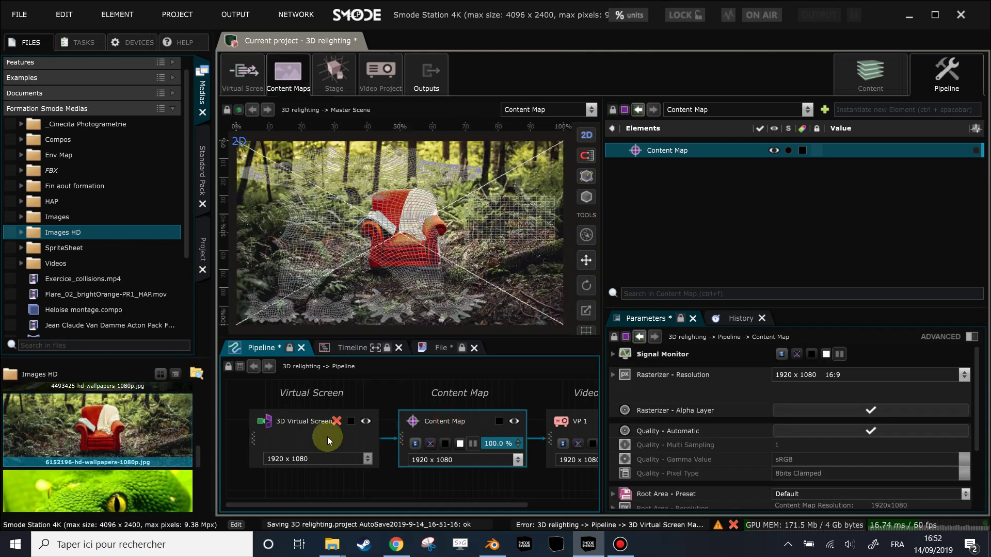
Step: Set the 3D Virtual Screen's mapping to VP 1 and check the projector's placement in the Stage
click(294, 433)
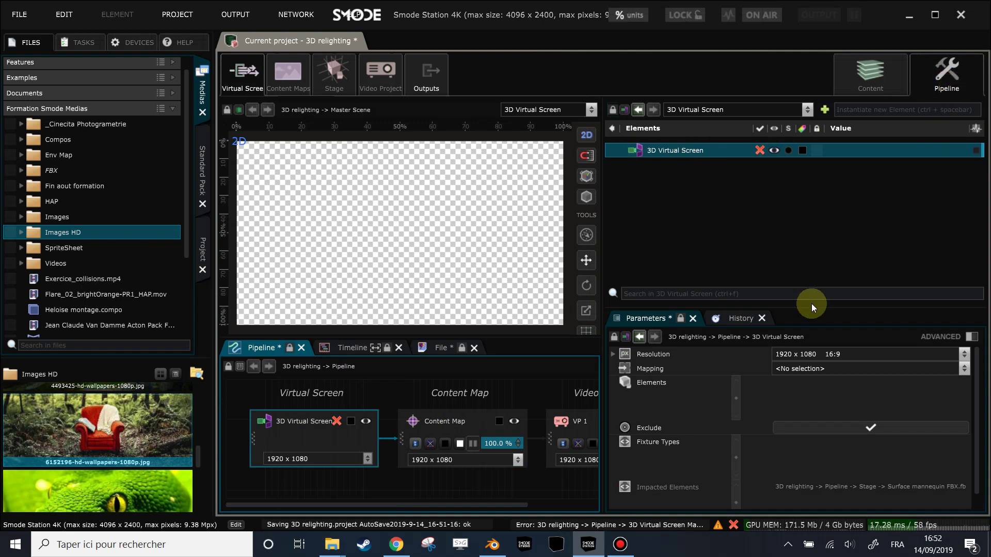
click(820, 370)
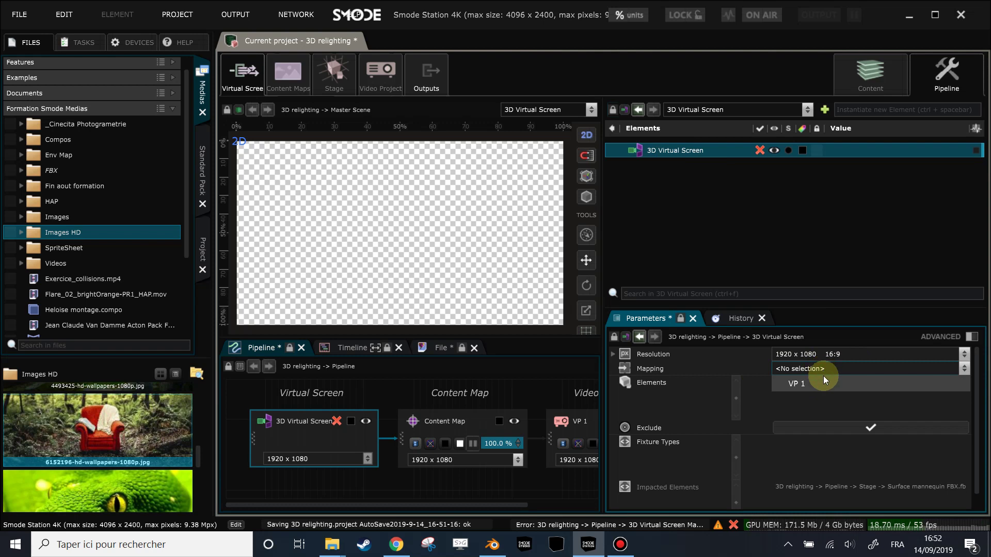
click(816, 383)
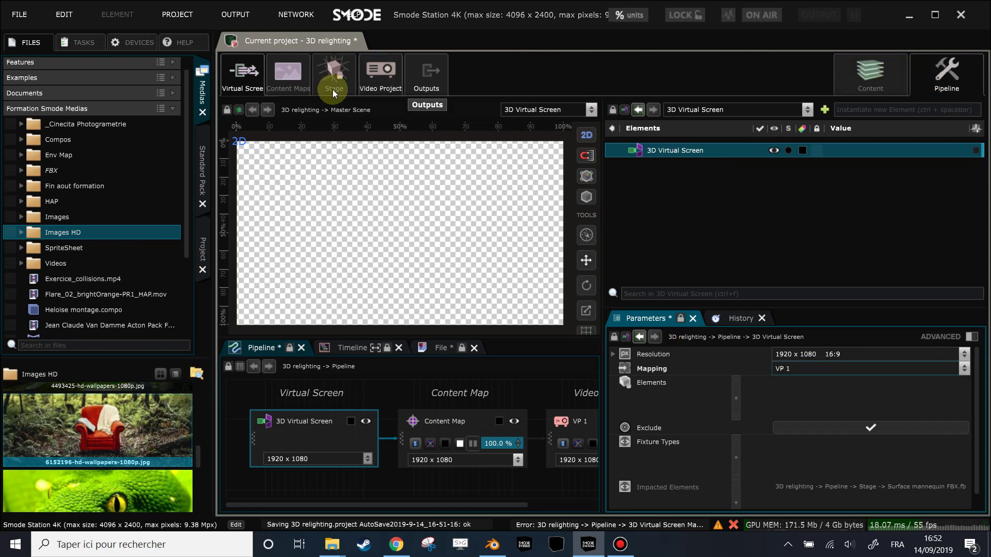
click(339, 77)
click(664, 178)
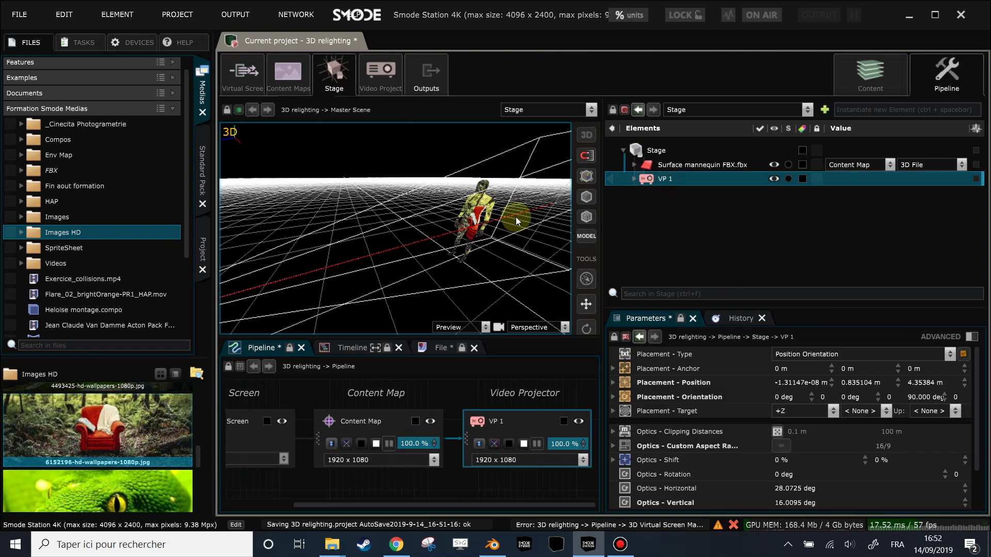
scroll(386, 222, down, 3)
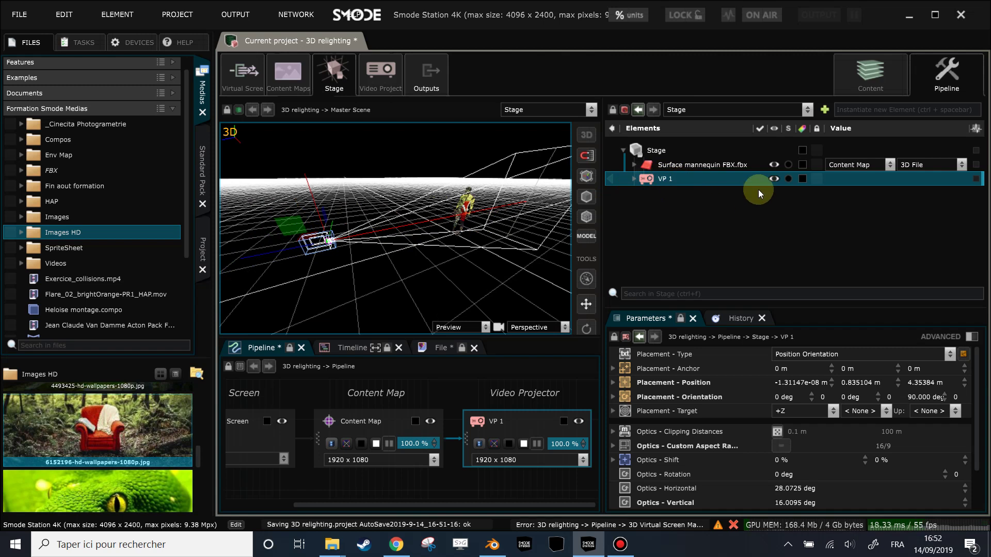
Step: Color-code the 3D Virtual Screen red and the Content Map yellow in the Pipeline
drag(312, 491, 409, 487)
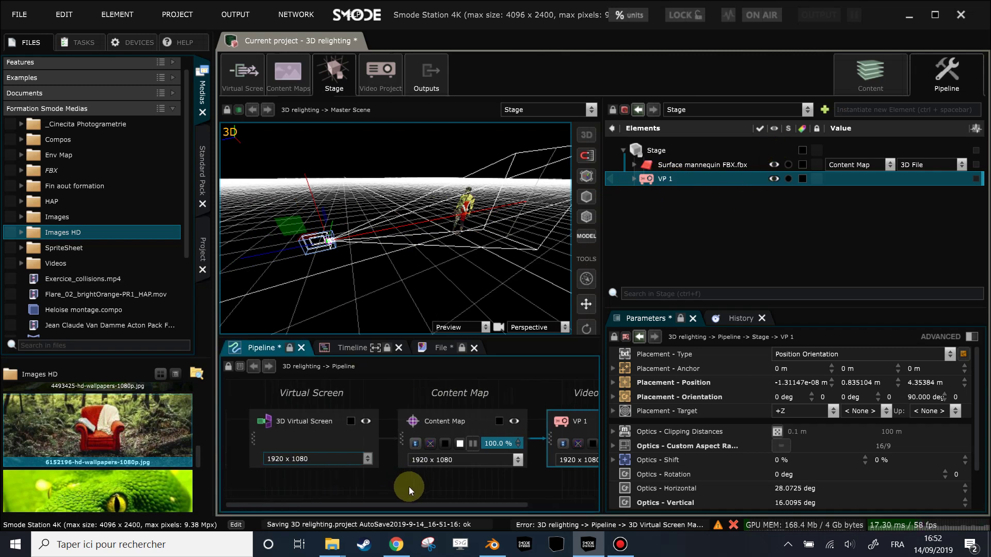
click(351, 426)
click(436, 328)
click(498, 424)
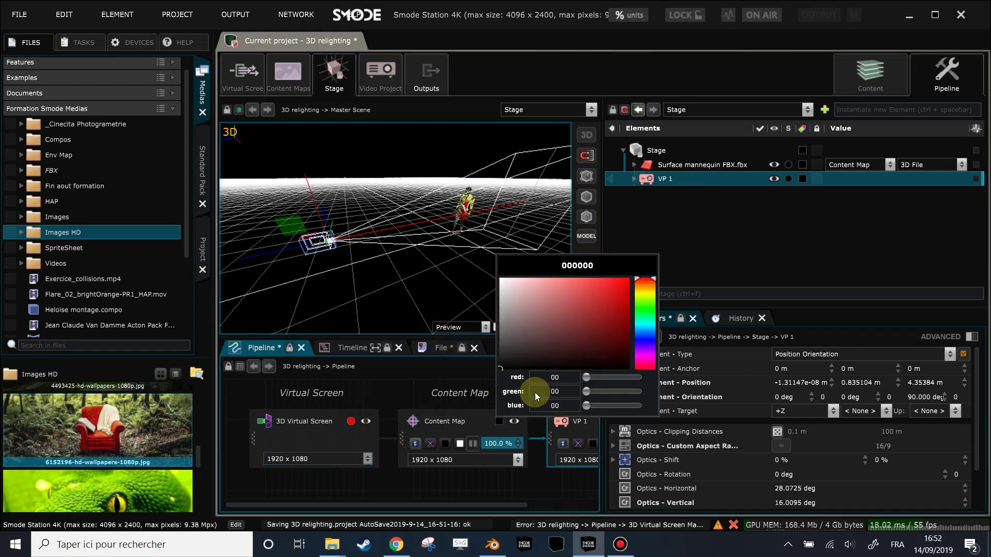
click(569, 343)
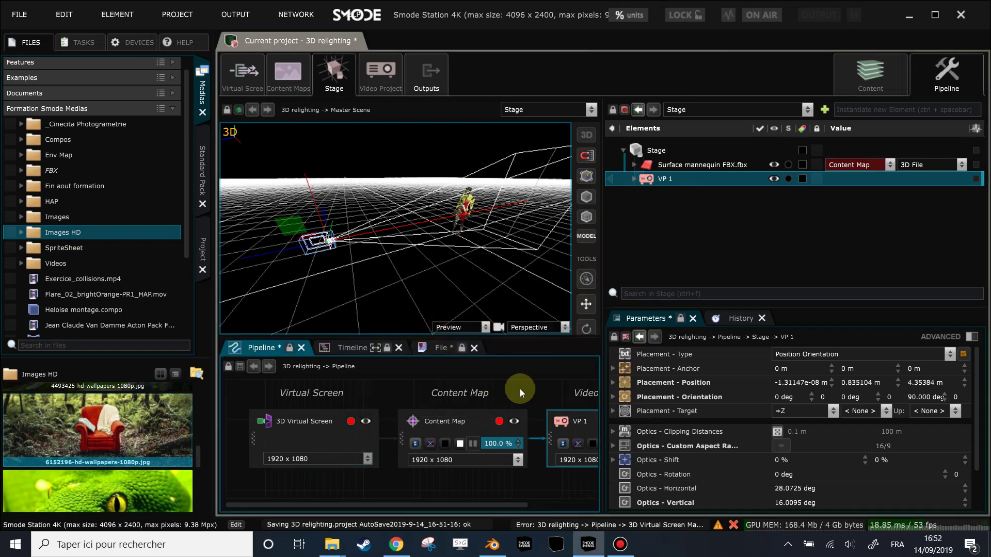
click(498, 422)
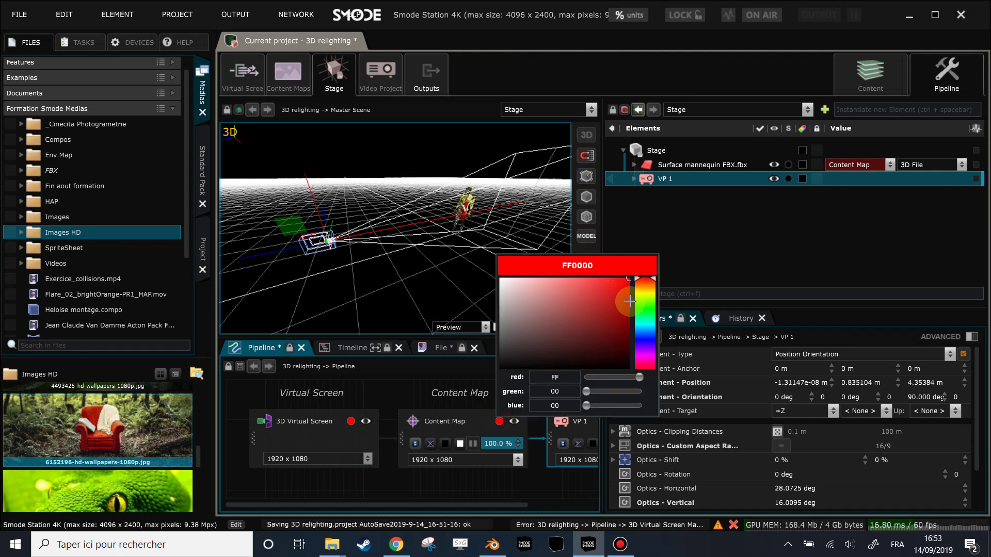
click(647, 293)
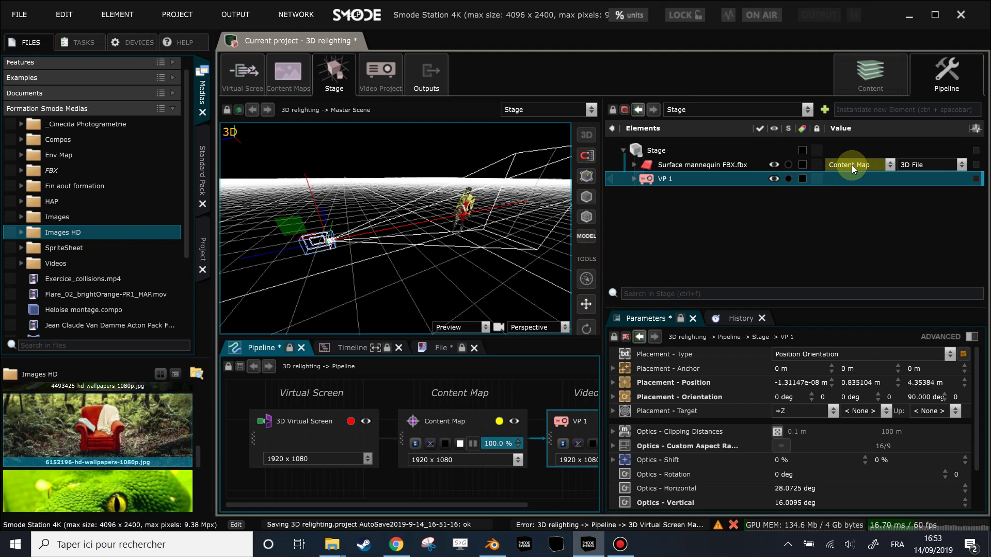
Step: Rename the 3D Virtual Screen as 3D Lighting
click(852, 76)
double_click(298, 422)
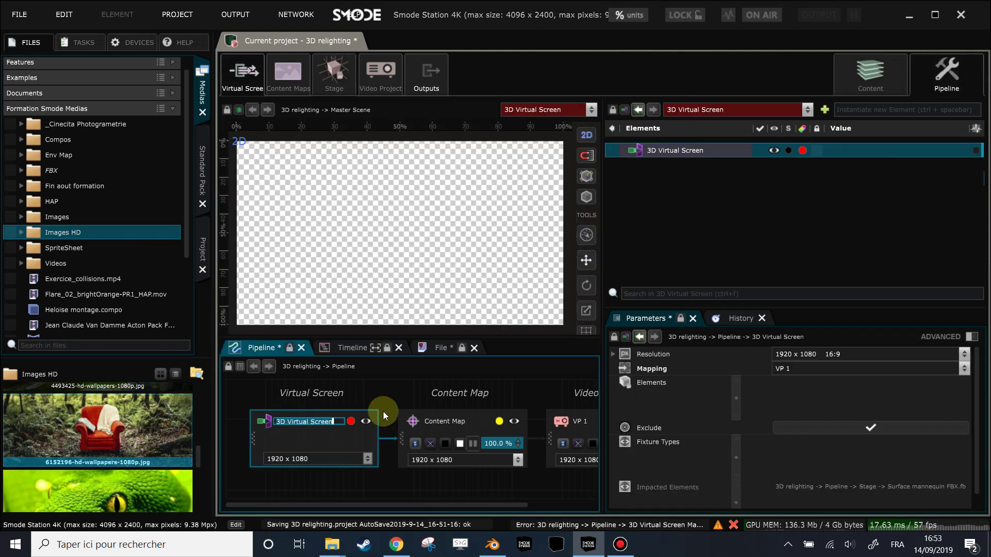
text(3D Lid)
text(hting)
key(Return)
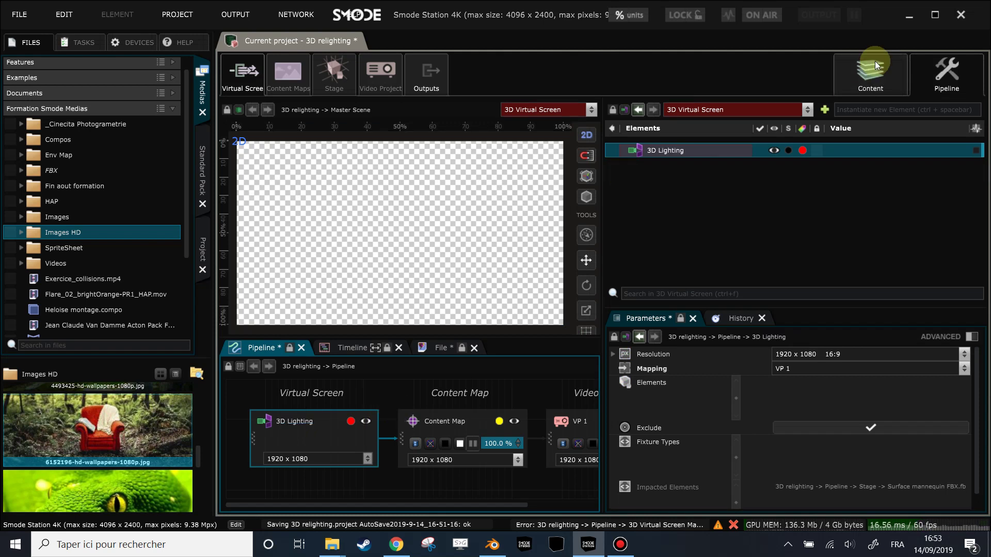
Step: Retarget the armchair image layer in the Master Scene from the Content Map to 3D Lighting
click(867, 71)
click(290, 67)
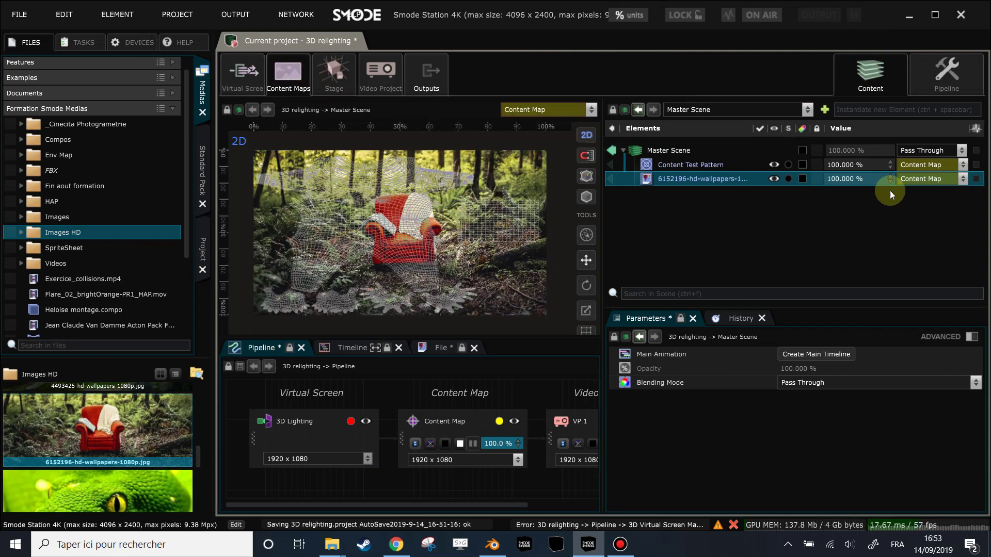
click(922, 180)
click(670, 181)
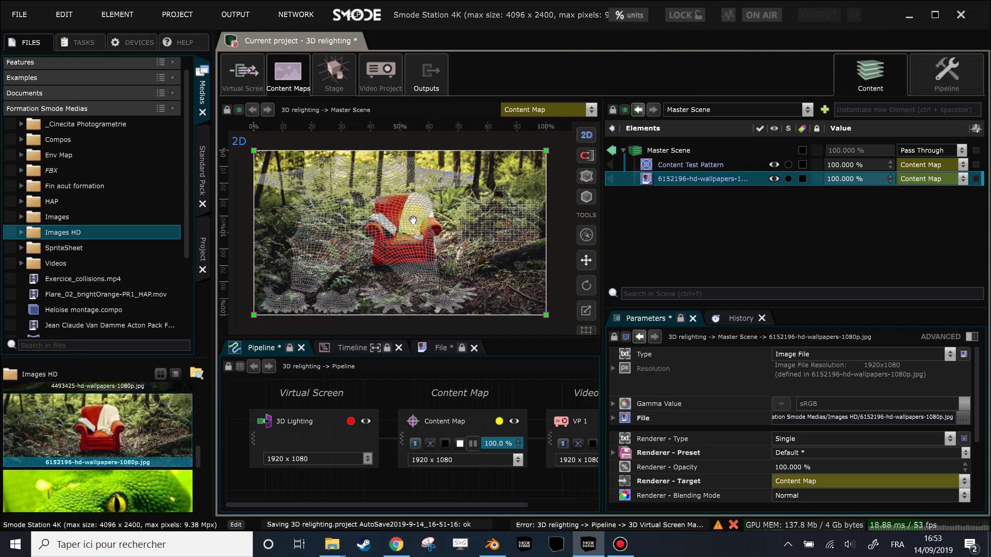
click(924, 179)
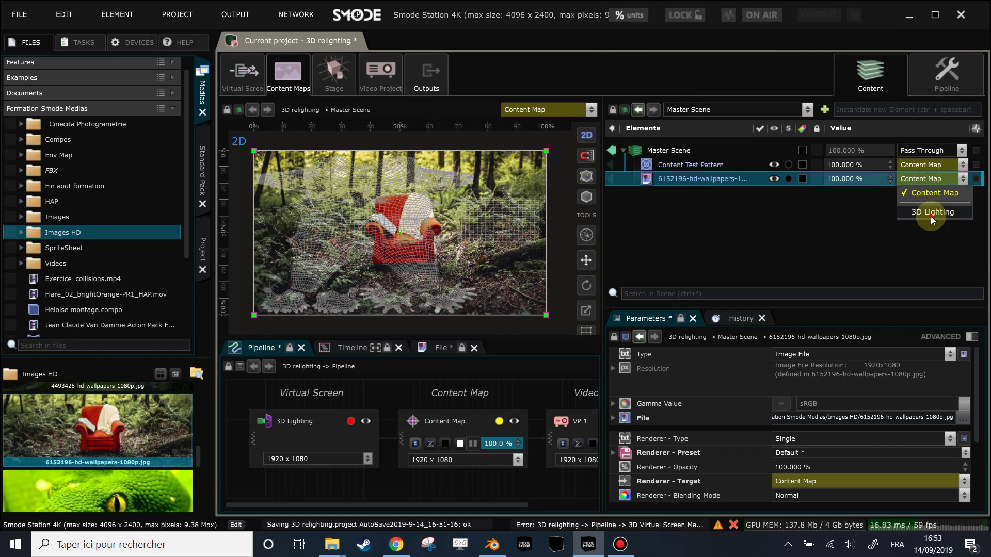
click(930, 217)
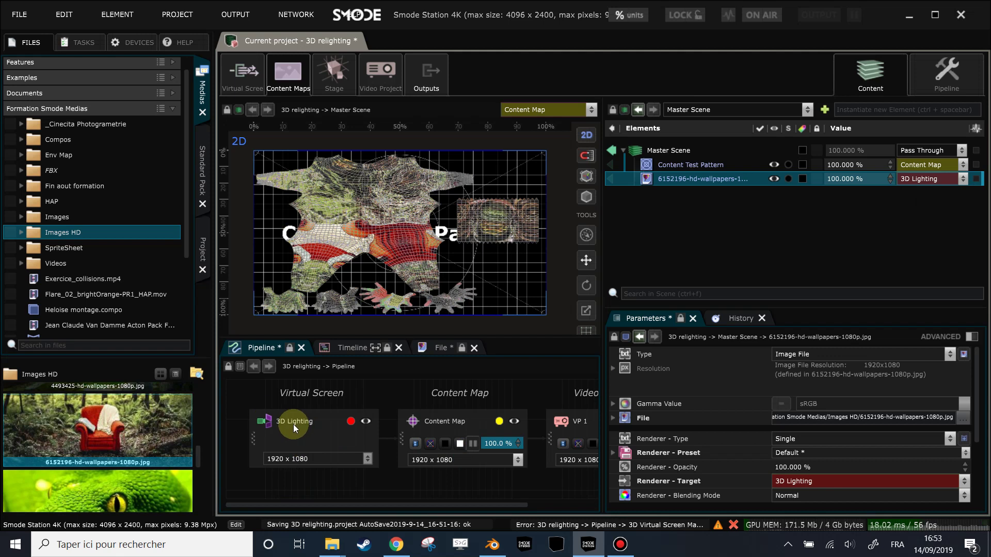
Step: Examine how the armchair image lands on the Content Map's UV layout and on the mannequin in the Stage
scroll(356, 228, up, 3)
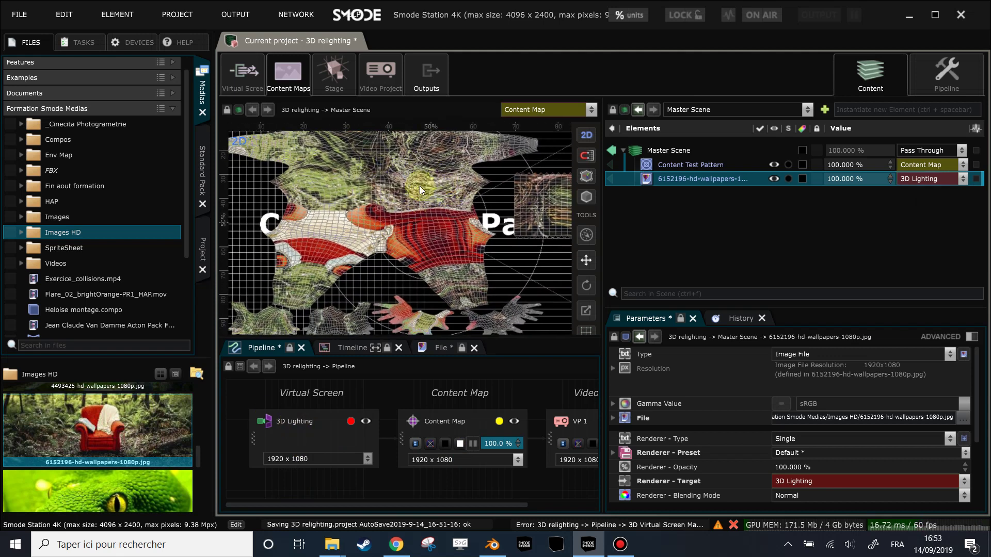
click(332, 71)
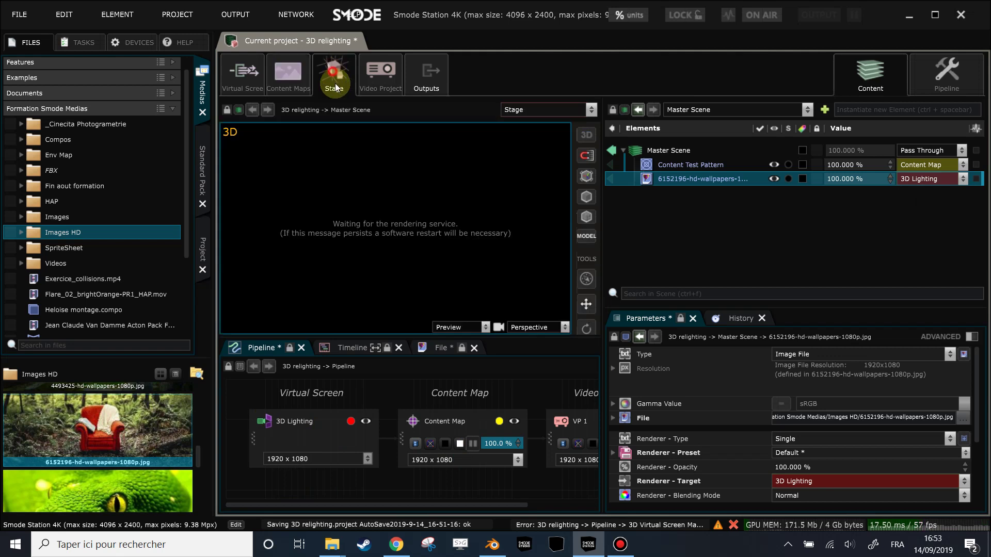
scroll(408, 240, up, 2)
drag(431, 228, 390, 234)
scroll(390, 235, up, 6)
mouse_move(447, 208)
mouse_down()
mouse_move(462, 180)
mouse_move(425, 174)
mouse_move(447, 213)
mouse_up()
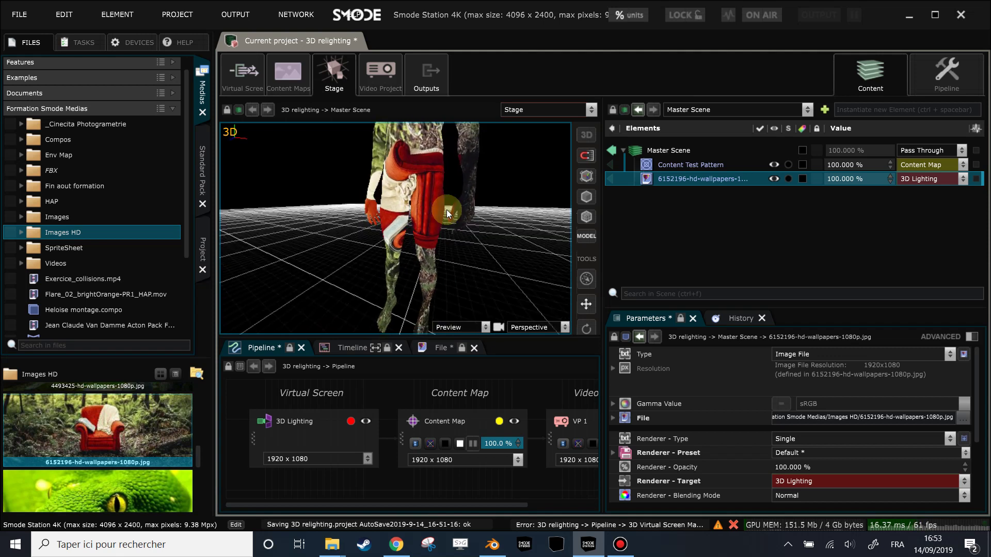
scroll(449, 180, down, 6)
drag(422, 210, 305, 191)
drag(379, 187, 339, 223)
Step: Move the VP 1 projector slightly toward the mannequin, to a third position value of 4.30331 m, and undo the extra nudge
click(341, 241)
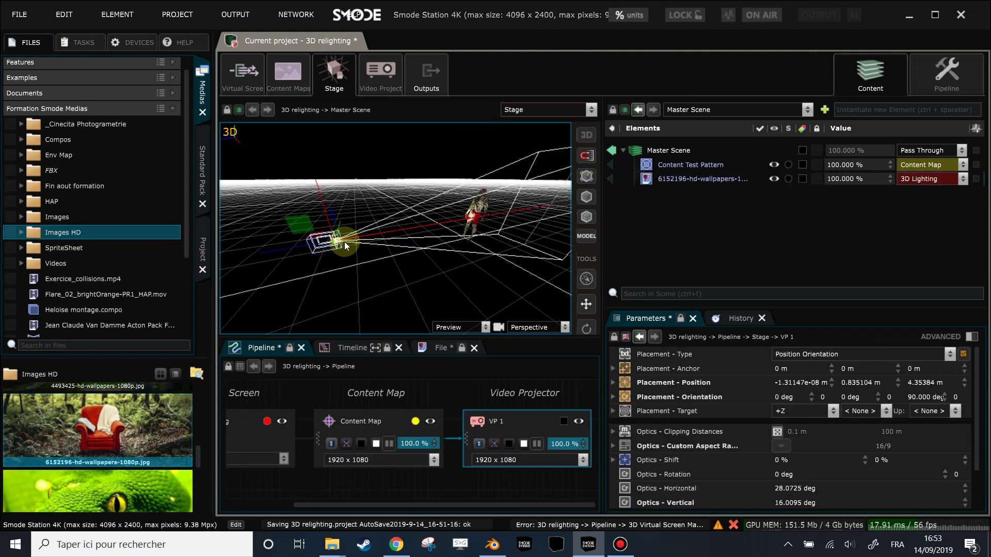
scroll(361, 240, up, 4)
drag(413, 236, 337, 242)
drag(382, 268, 497, 267)
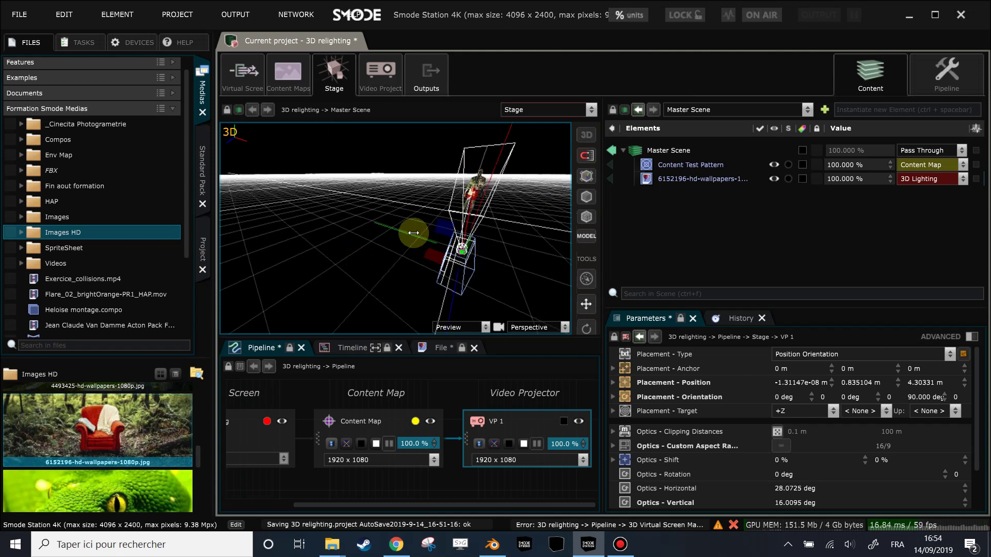
mouse_move(411, 232)
mouse_down()
mouse_move(393, 226)
mouse_move(407, 233)
mouse_up()
key(ctrl+z)
drag(526, 235, 387, 252)
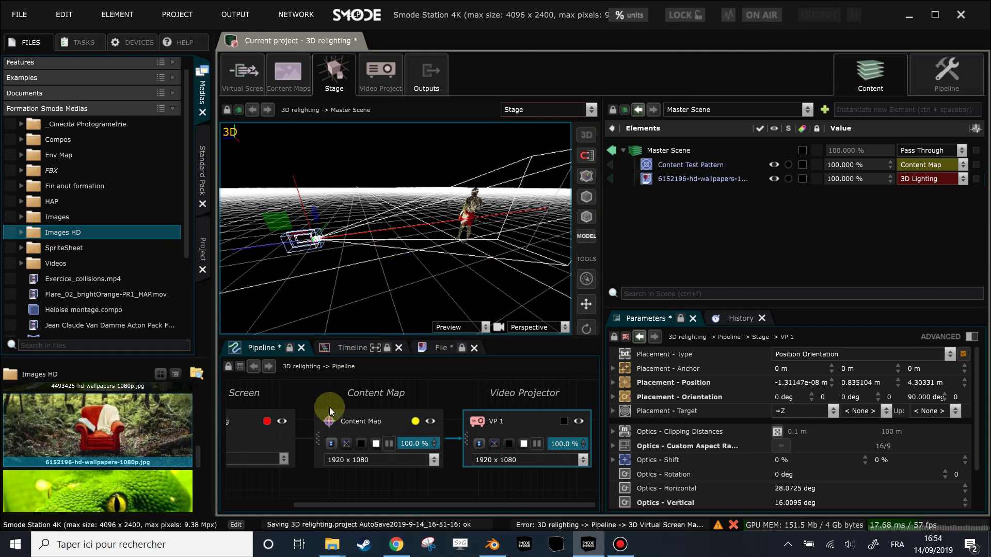
Step: Add a 2D Compo layer to the Master Scene and rename it 3D model
drag(294, 400, 379, 395)
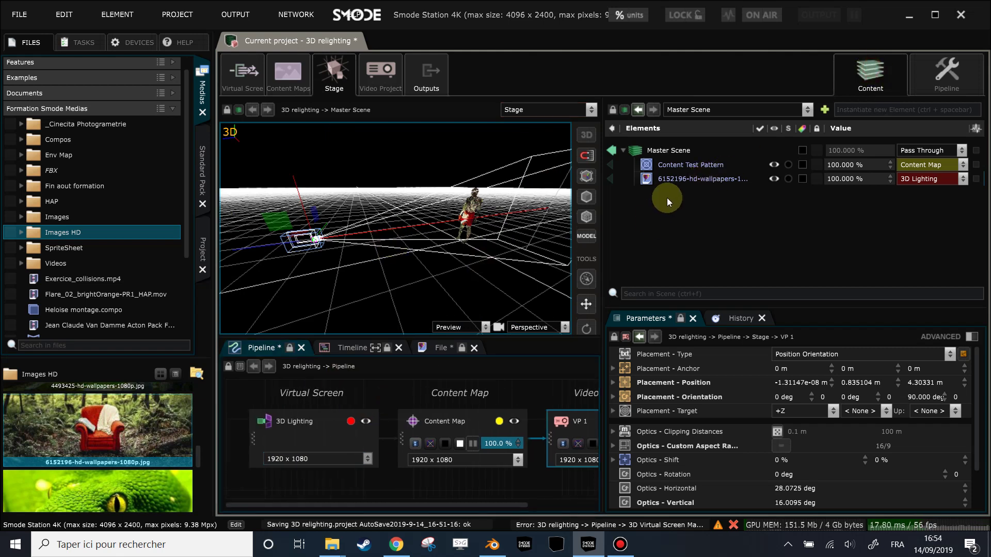
right_click(636, 196)
mouse_move(597, 214)
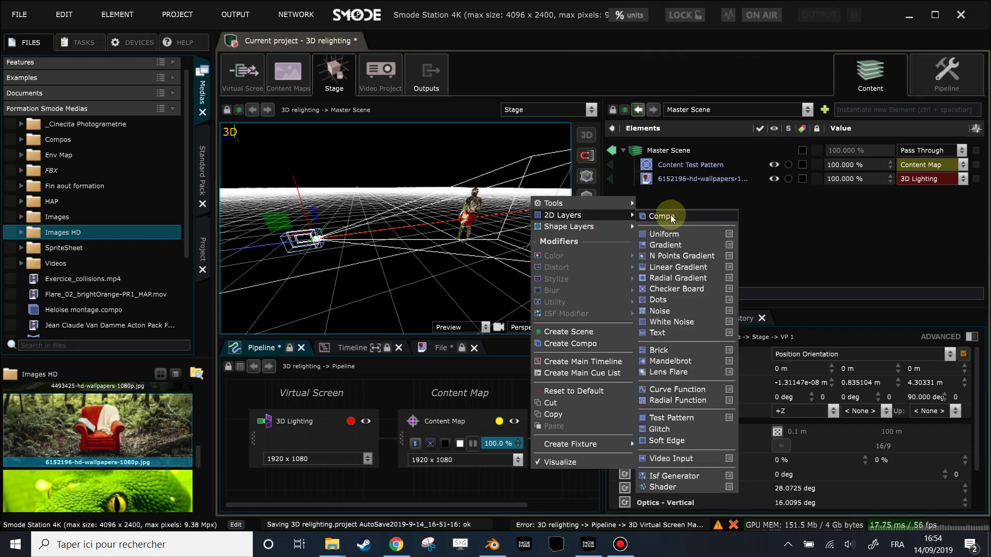
click(665, 216)
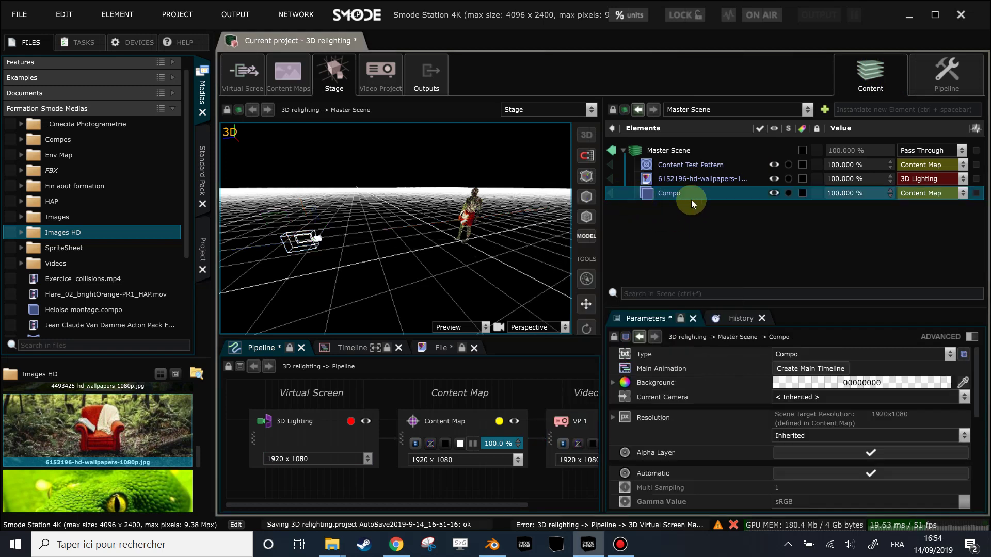
double_click(676, 192)
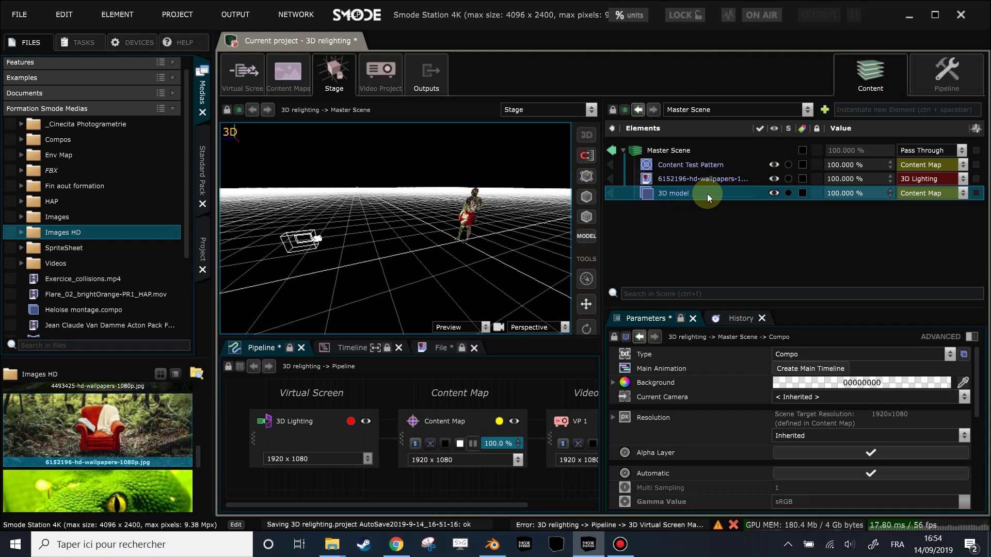
Step: Bring the mannequin closer in the Stage and select mannequin FBX.fbx in the FBX media folder
drag(452, 208, 473, 199)
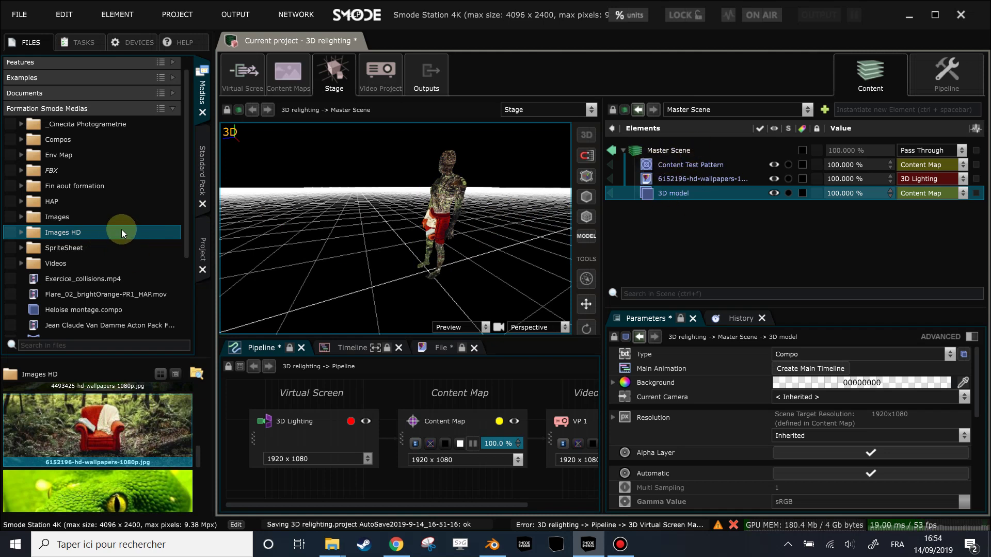
scroll(60, 228, down, 1)
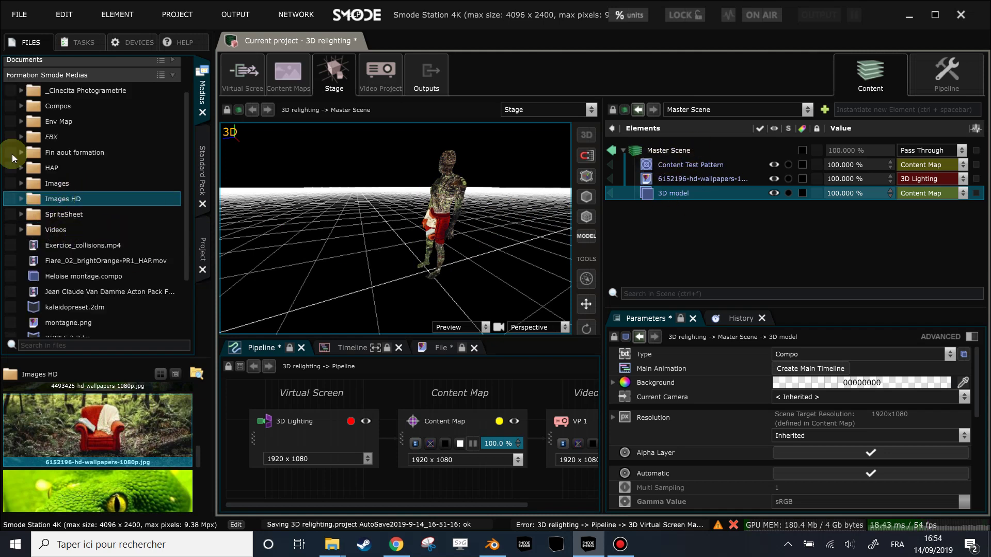
click(22, 135)
scroll(62, 207, down, 1)
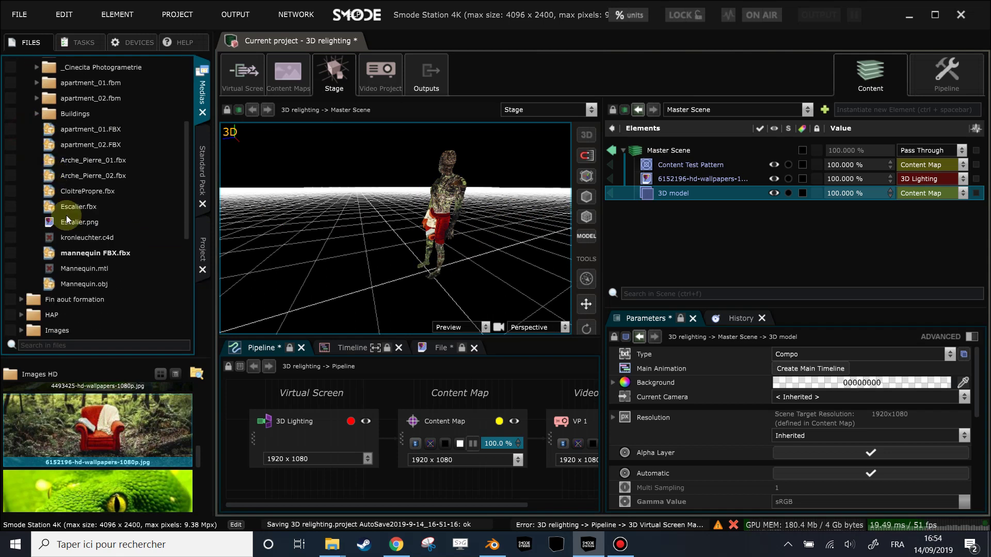
click(74, 254)
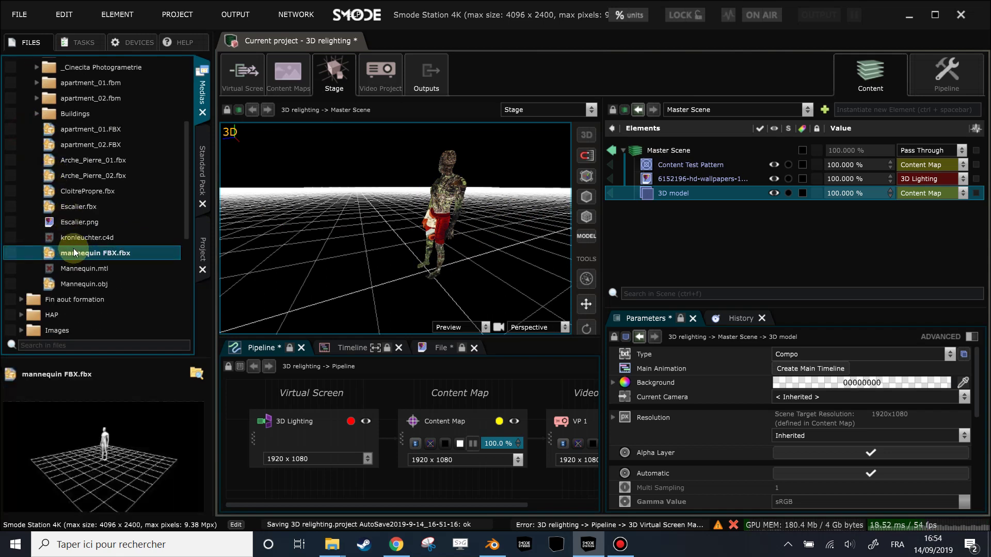
Step: Check which geometry file the mannequin surface in the Pipeline's Stage uses and look at its available actions
click(935, 78)
click(653, 165)
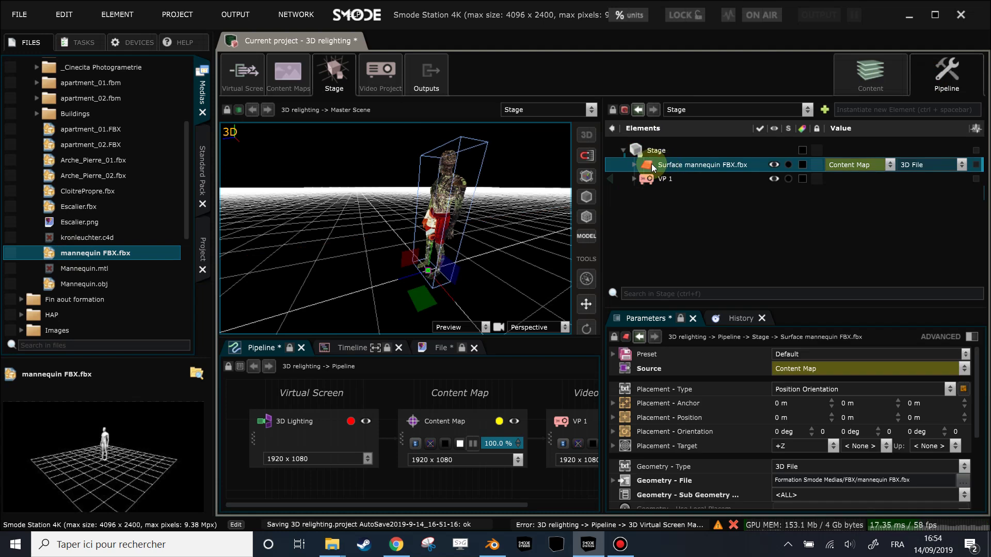
right_click(652, 163)
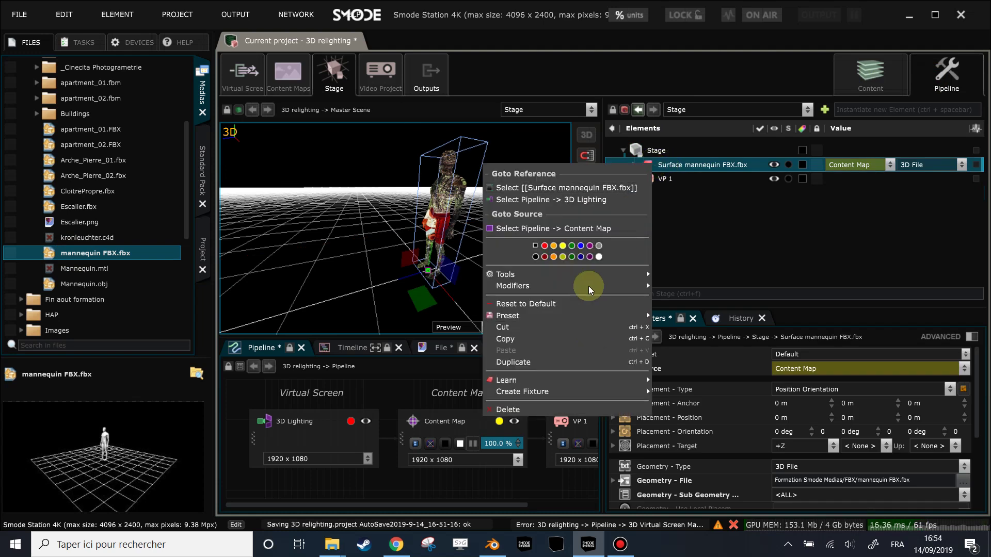
mouse_move(589, 285)
Step: Add mannequin FBX.fbx to the 3D model compo in the Master Scene as Reference Geometry
click(862, 77)
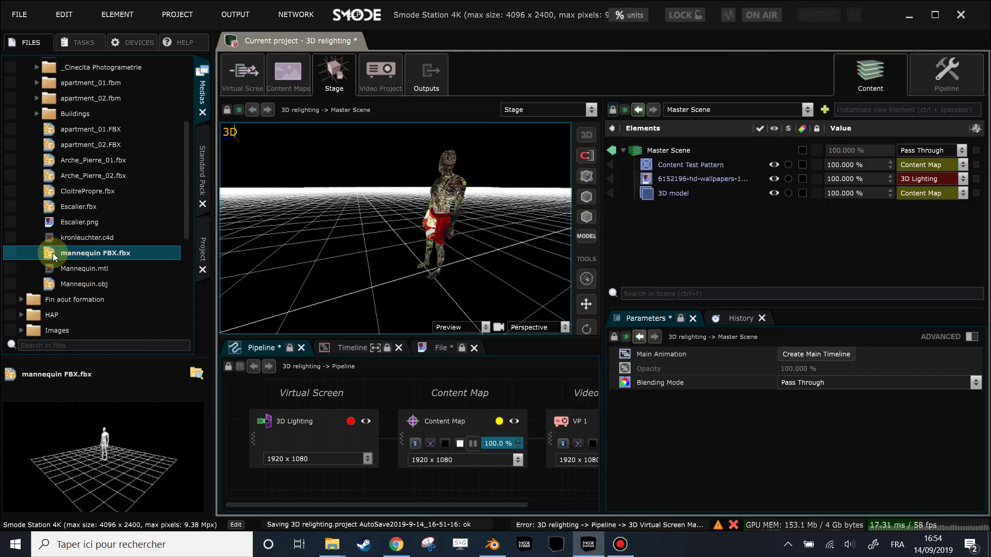
drag(50, 253, 667, 194)
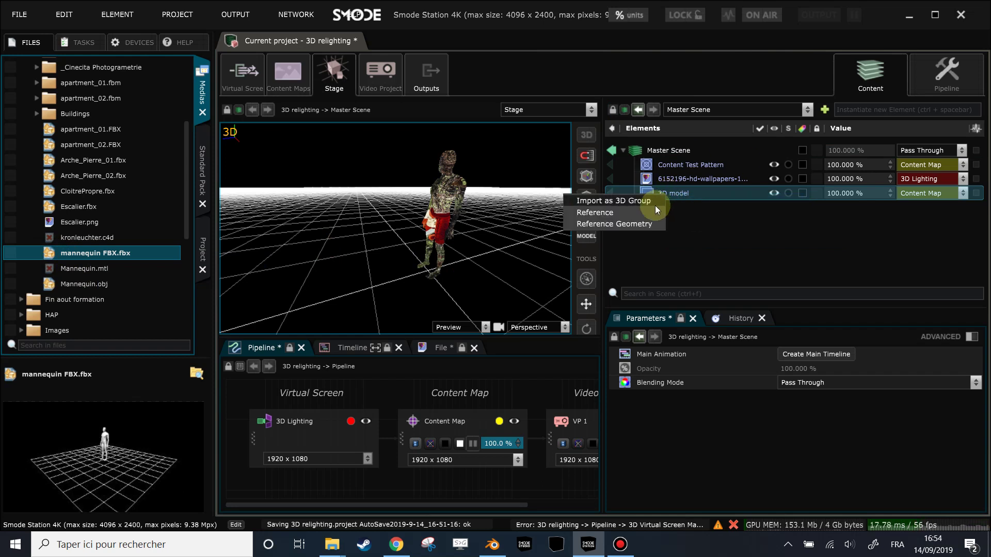
click(646, 225)
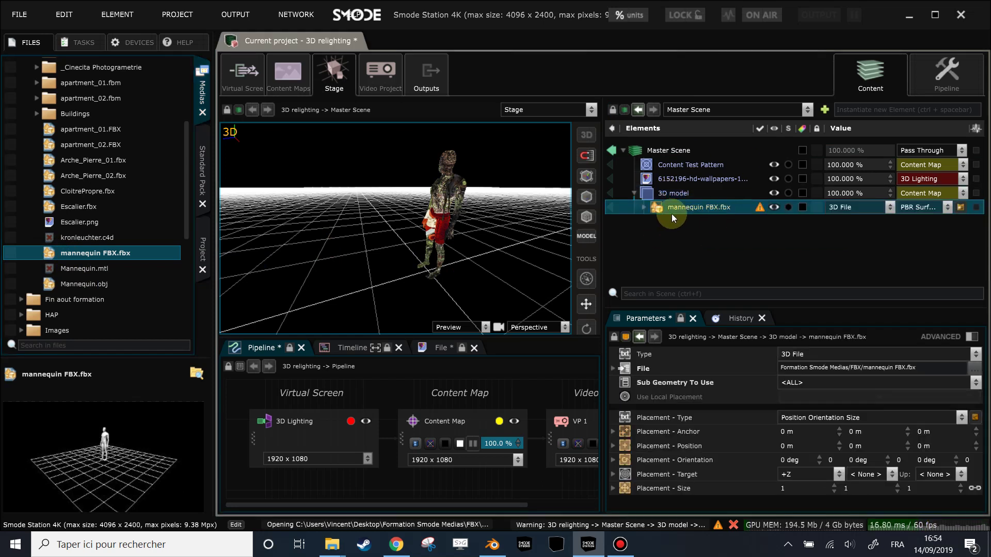
Step: Visualize the 3D model compo and set its current camera to VP 1
click(641, 197)
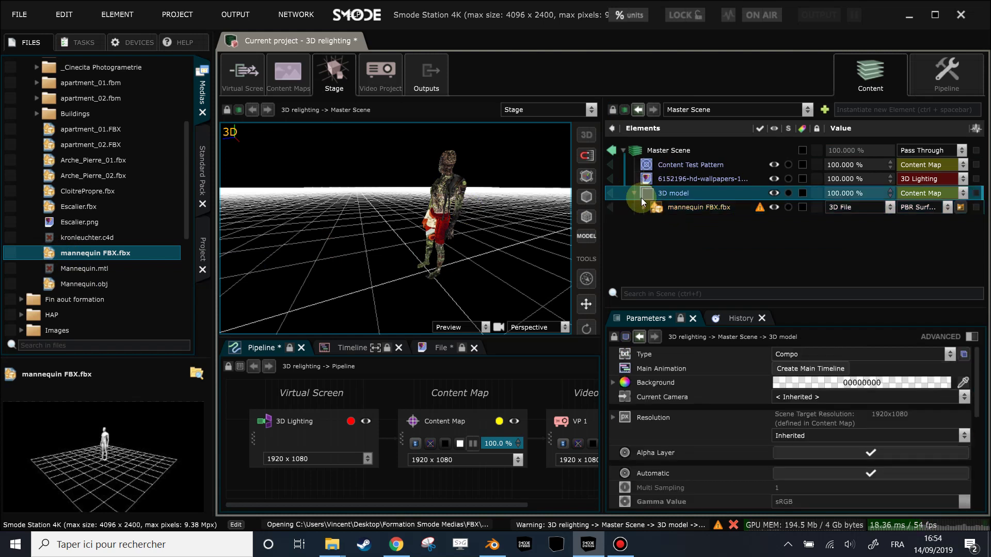
click(611, 193)
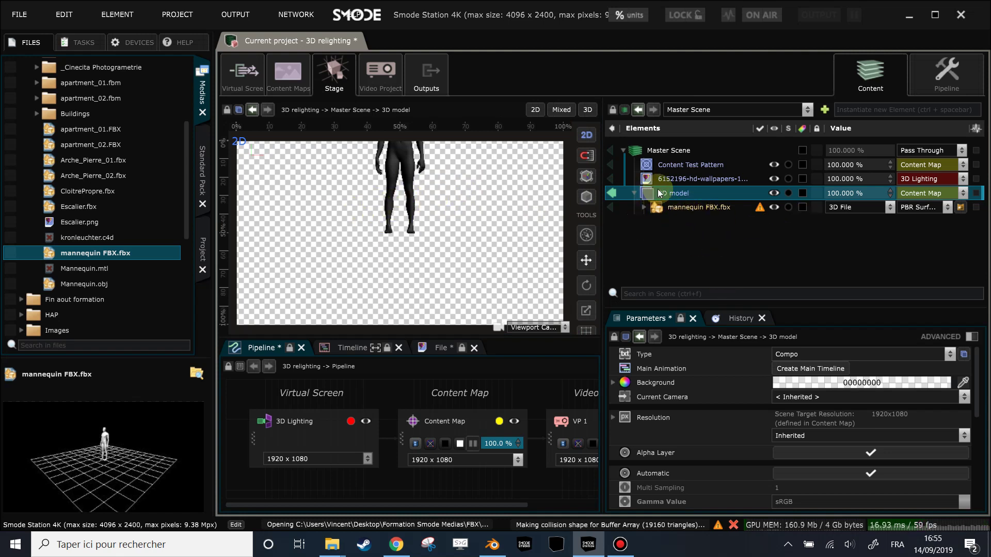
click(652, 398)
click(812, 398)
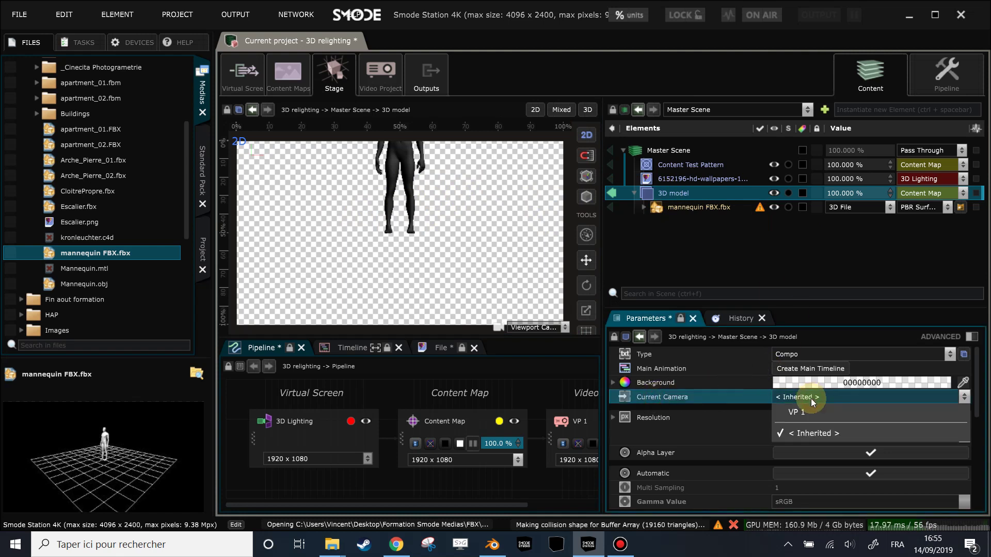
click(815, 415)
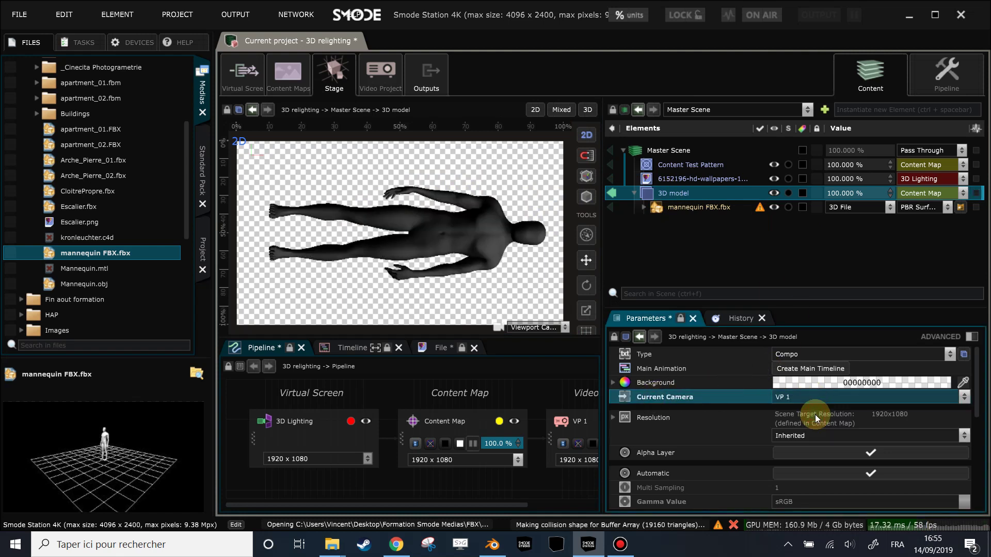
scroll(340, 214, down, 1)
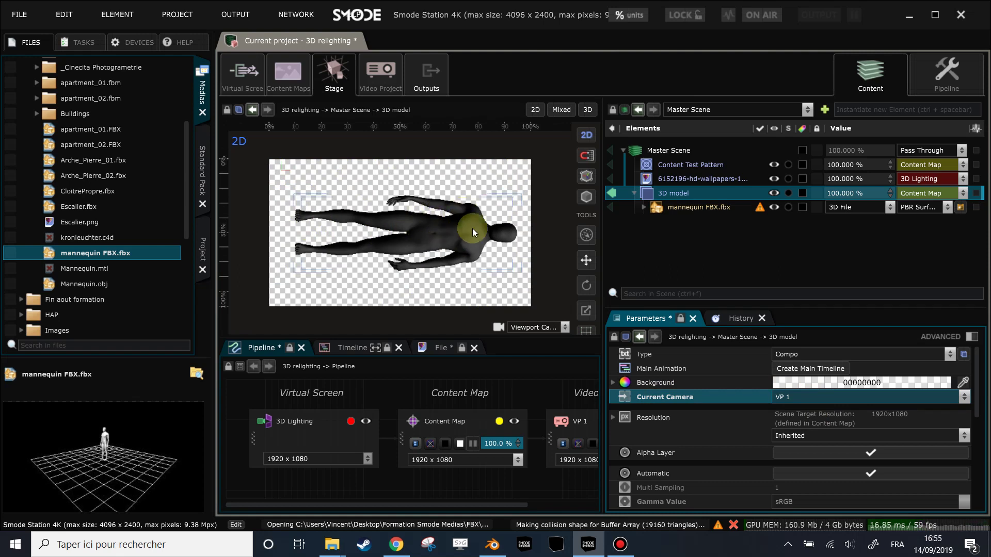
Step: Add a Surface renderer with the Brick VI advanced preset to mannequin FBX.fbx
click(644, 208)
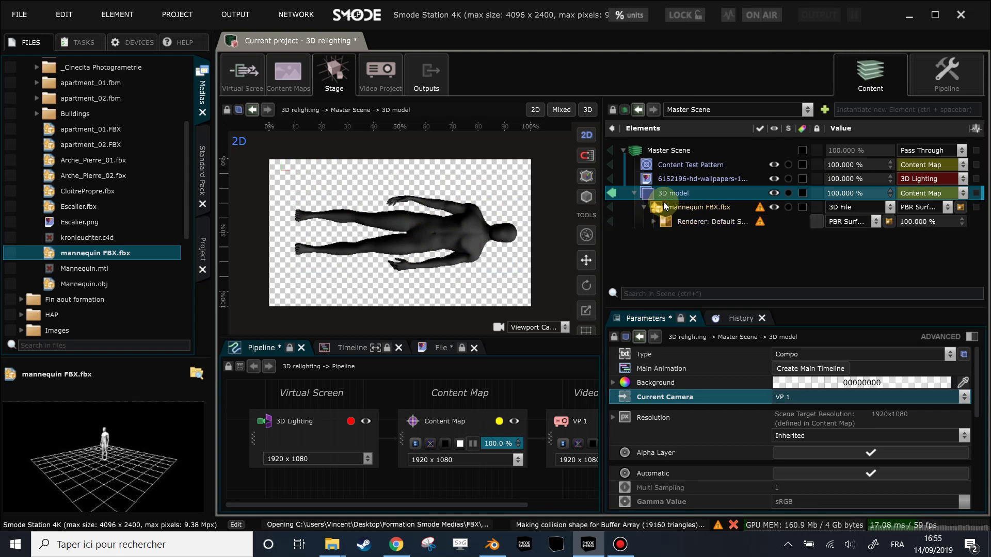
click(661, 207)
right_click(660, 212)
mouse_move(547, 345)
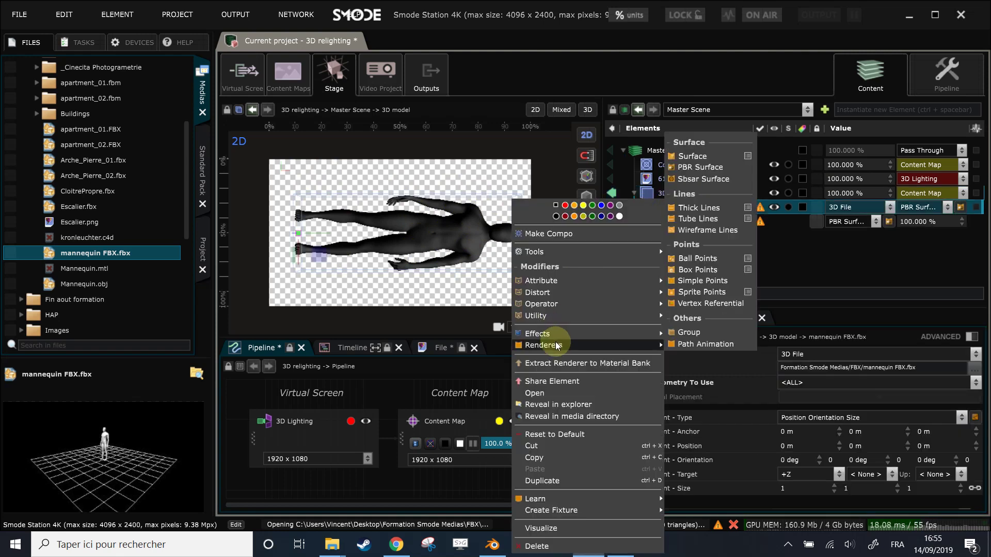
mouse_move(734, 157)
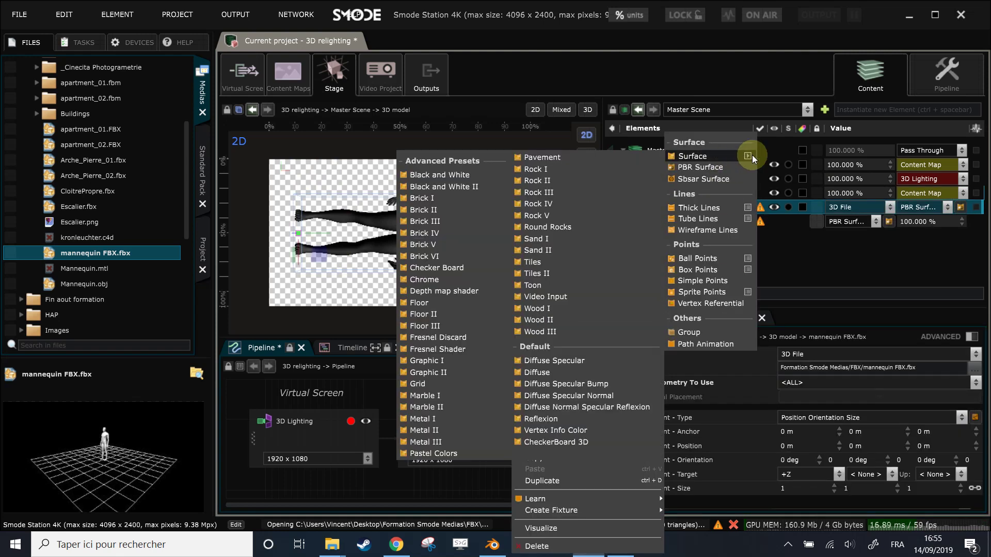
click(434, 256)
scroll(495, 247, up, 1)
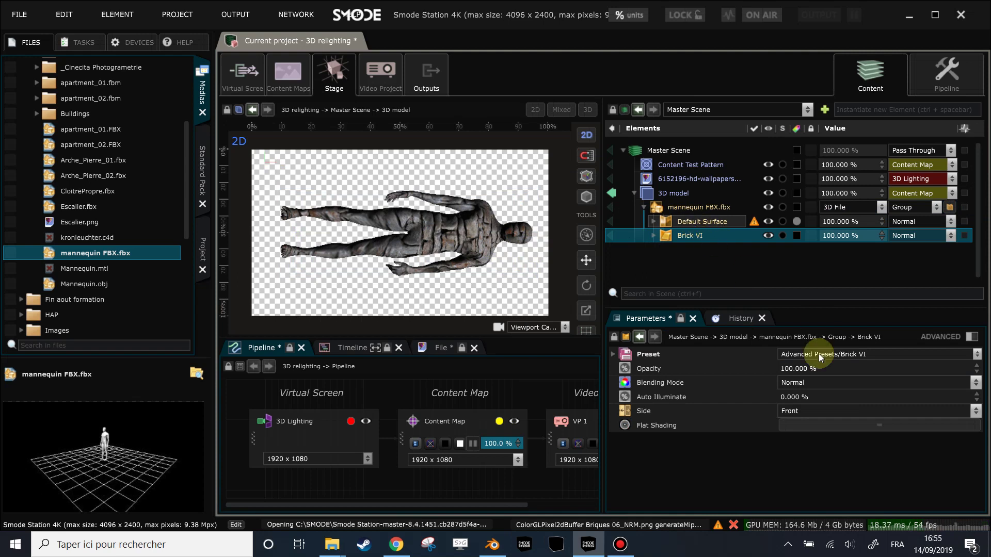
Step: Delete the Default Surface renderer from the mannequin's renderer group
click(679, 222)
key(Delete)
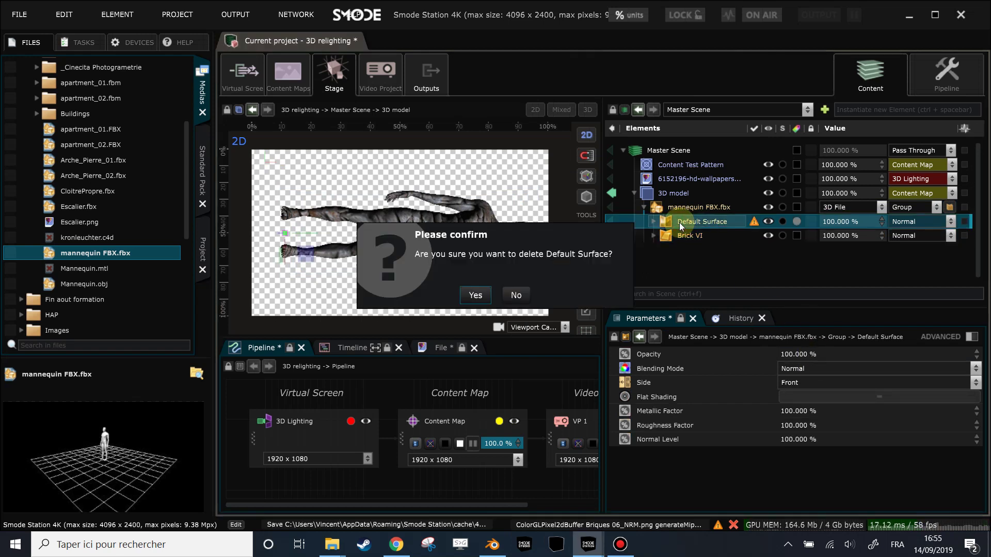
key(Return)
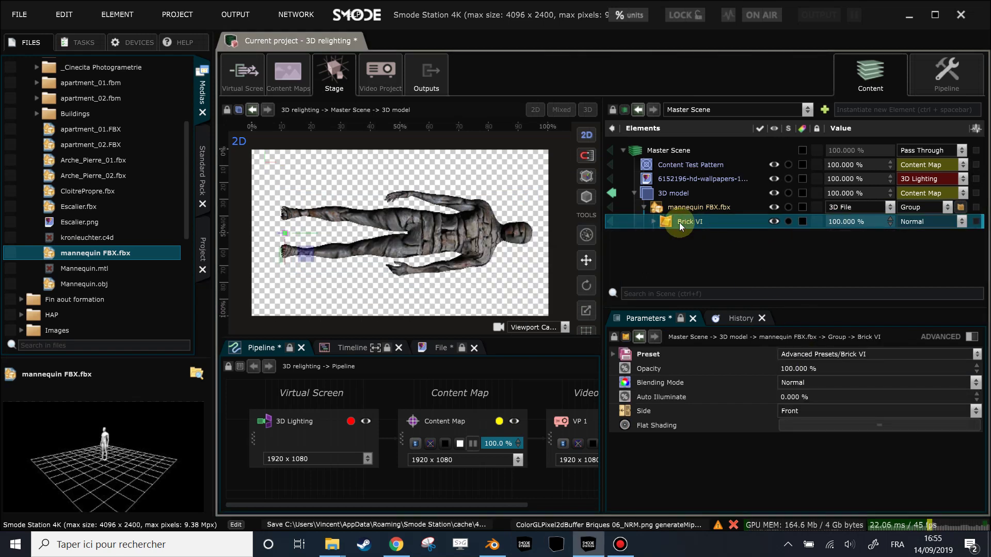
Step: Add a Point Light to the 3D model compo
click(667, 192)
right_click(668, 191)
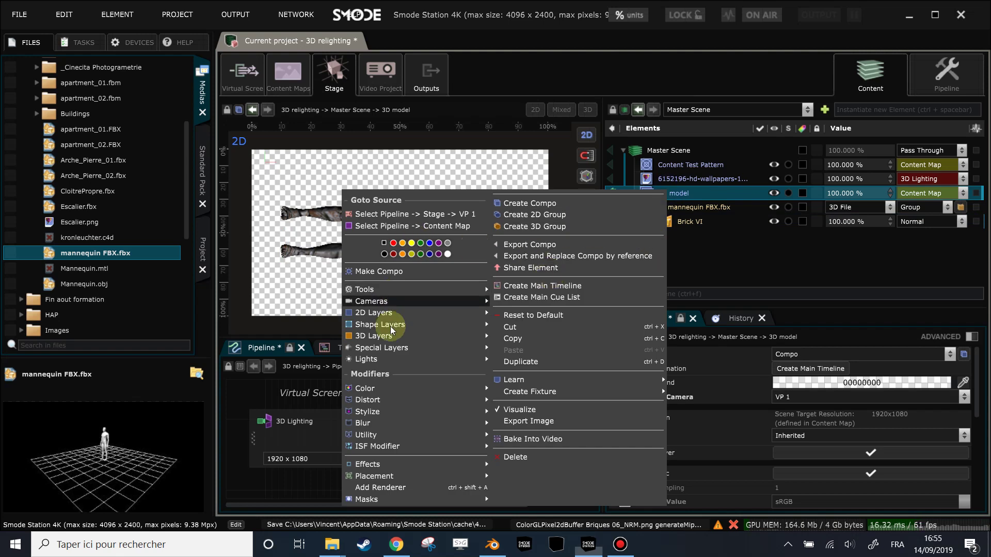
mouse_move(479, 359)
click(523, 325)
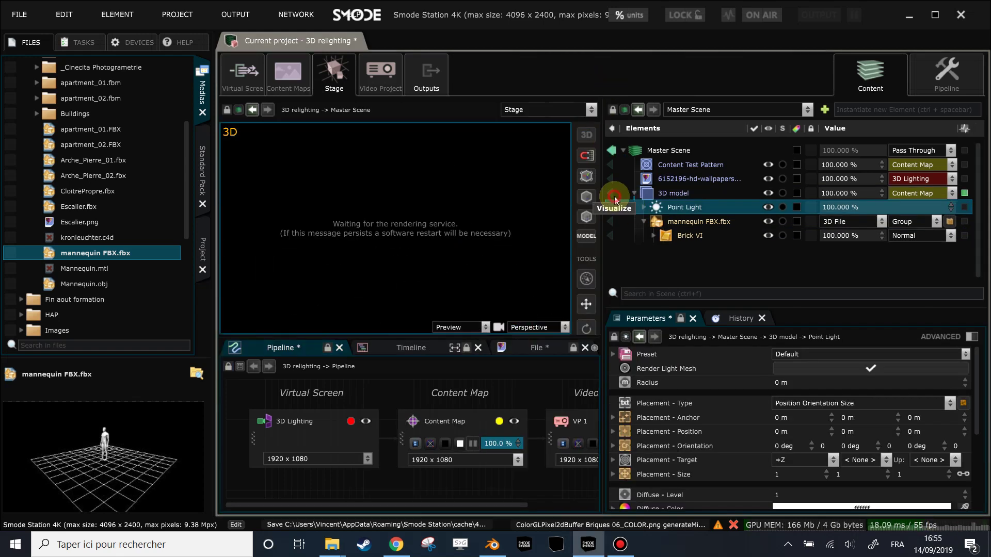
Step: Place the Point Light in the compo's 3D view at about Y 0.87 m, Z 0.59 m, with attenuation exponent 2.04 and maximum 43.1 m
click(587, 109)
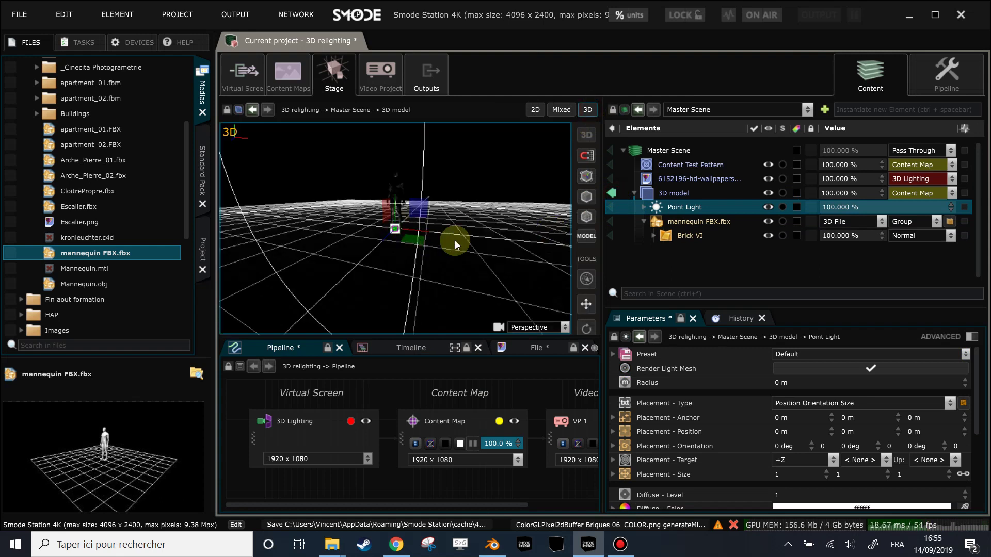
click(614, 194)
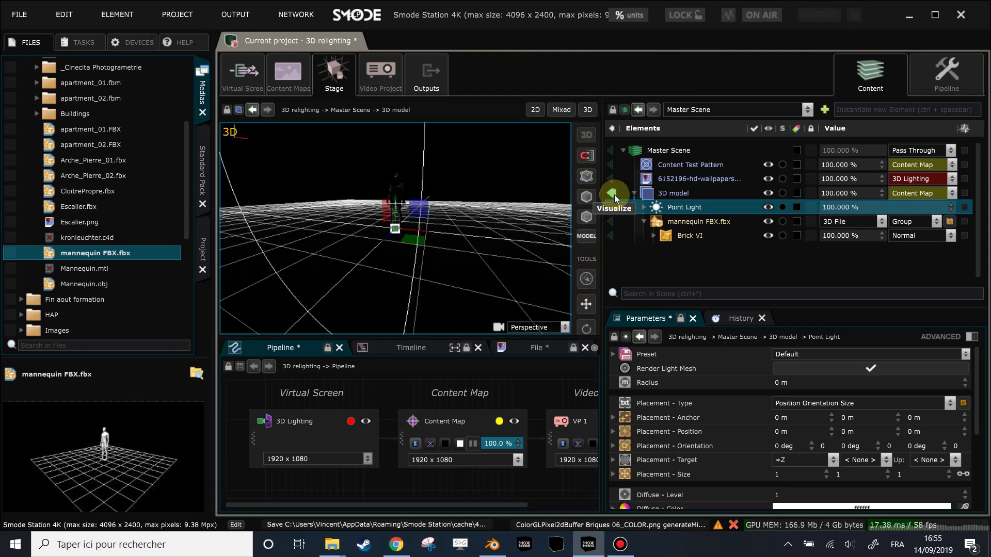
click(589, 110)
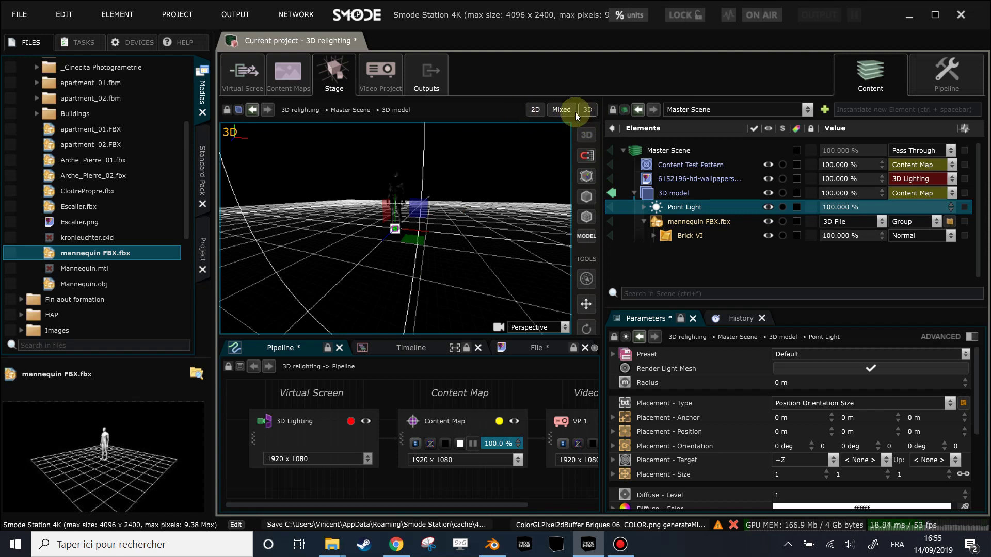
click(535, 110)
click(587, 110)
drag(507, 170, 382, 223)
scroll(903, 448, down, 3)
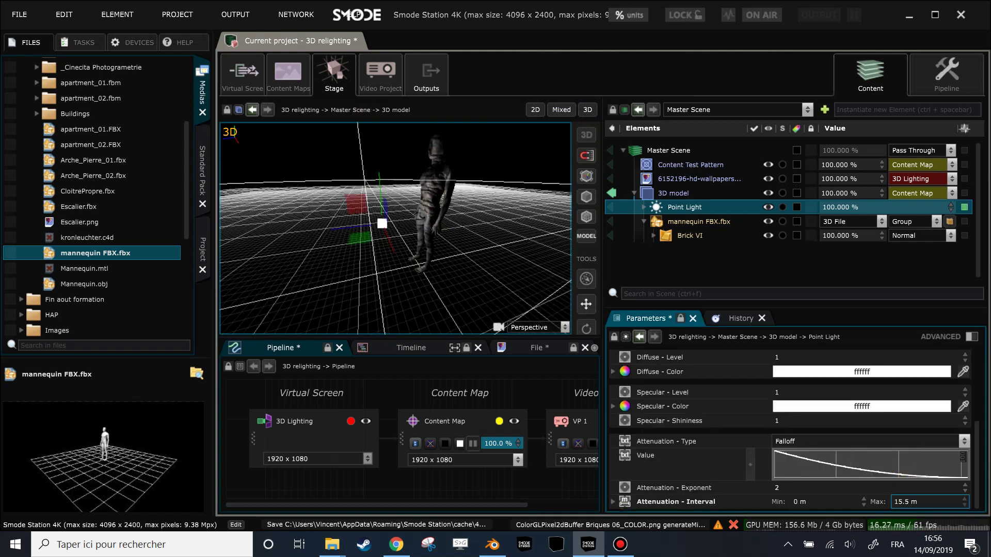
drag(774, 487, 481, 360)
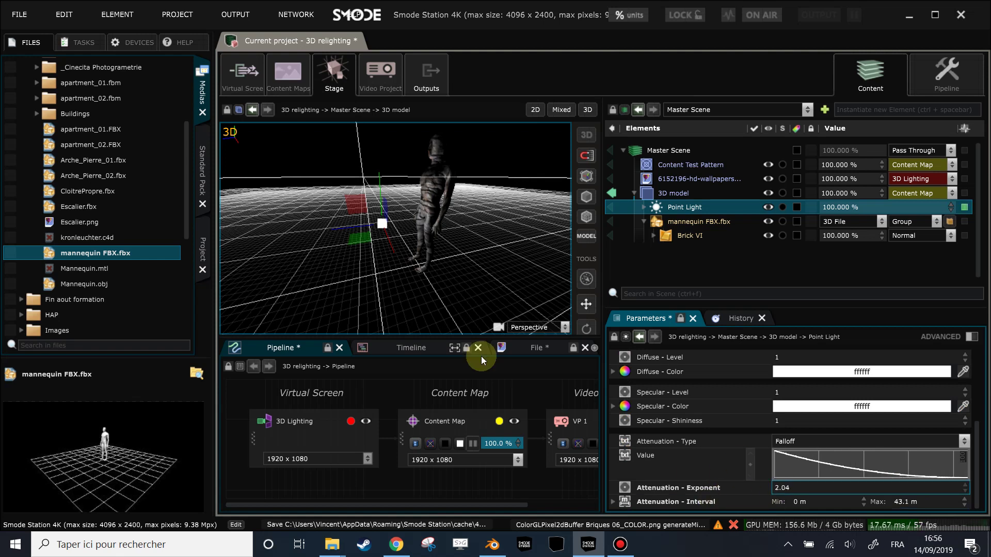
Step: Duplicate the Point Light above the mannequin and give the copy a red diffuse color, F44242
key(ctrl+d)
drag(380, 178, 367, 72)
scroll(804, 408, down, 5)
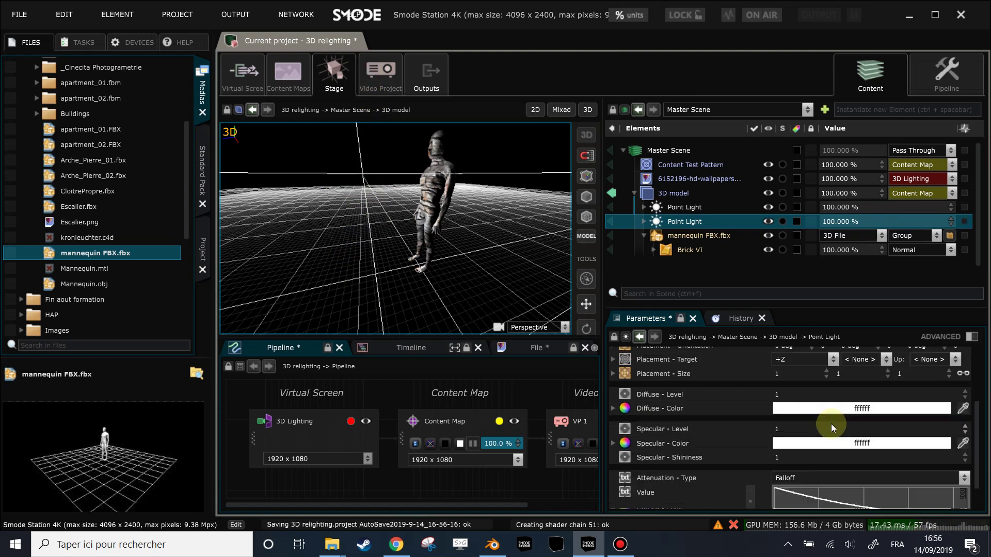
click(836, 408)
click(868, 396)
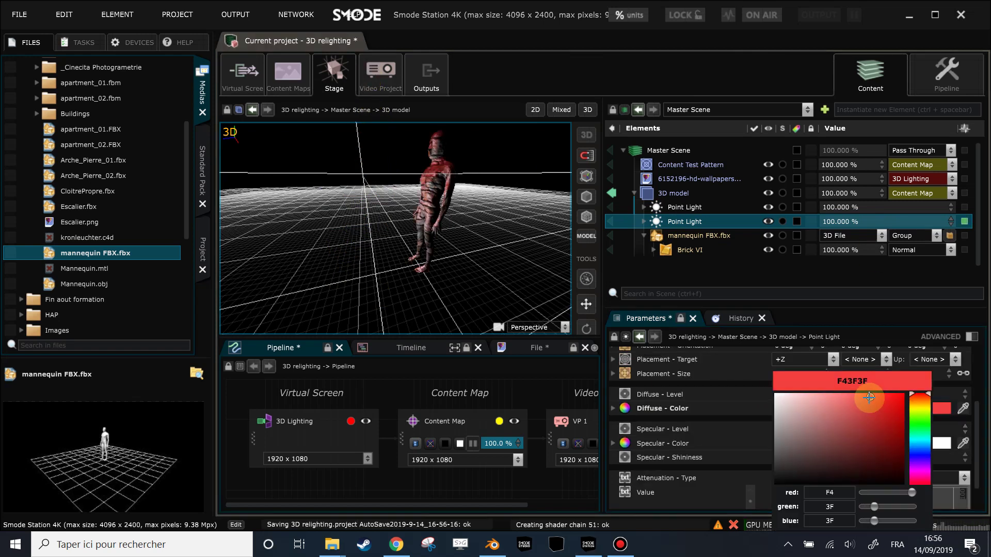
Step: Animate the Y position of the white Point Light with a Back'n Forth Loop
click(668, 207)
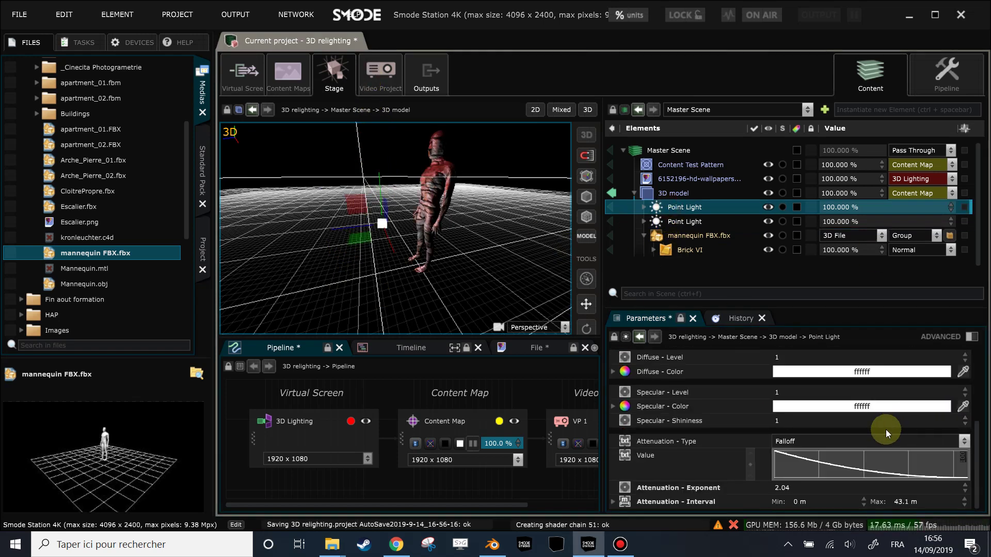
scroll(908, 407, up, 3)
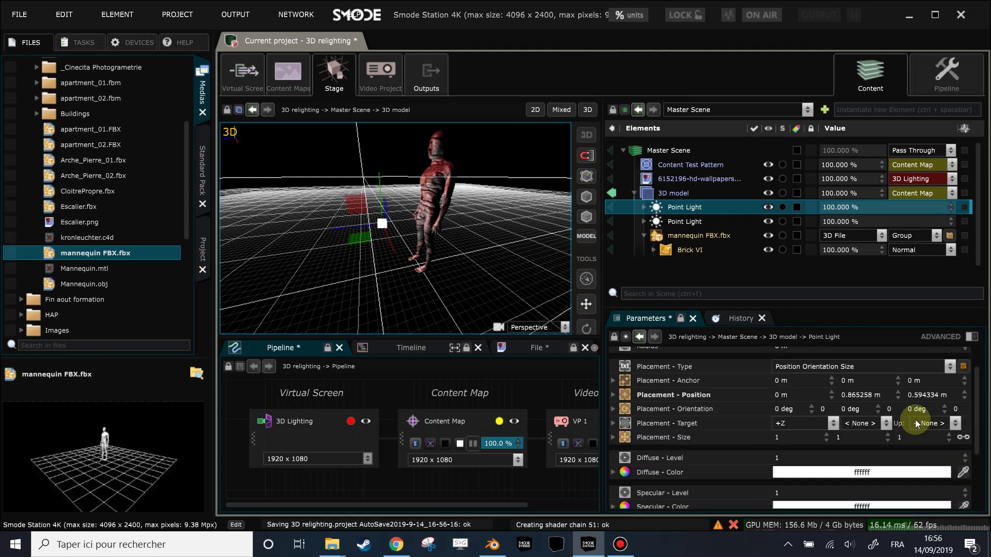
click(852, 395)
scroll(851, 395, down, 5)
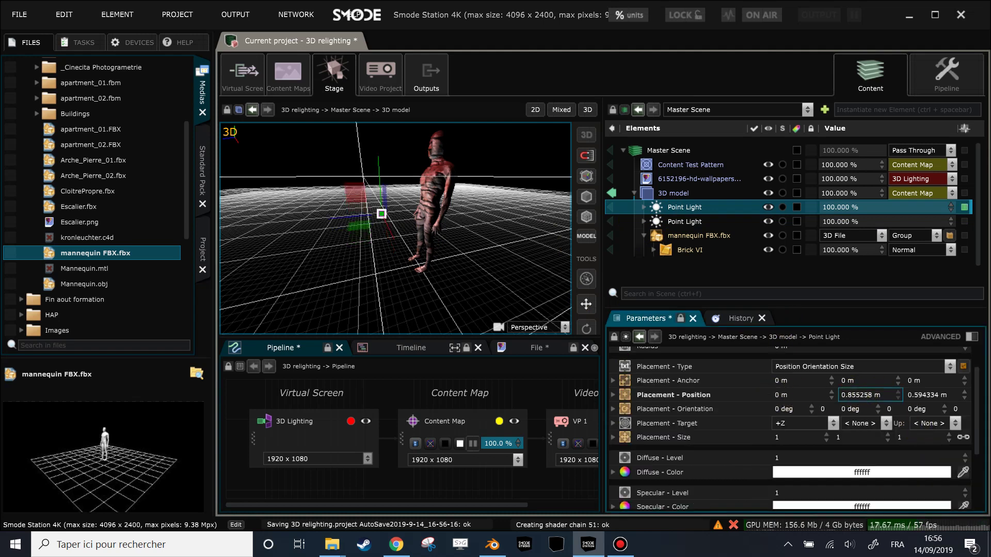
scroll(856, 395, up, 4)
right_click(856, 395)
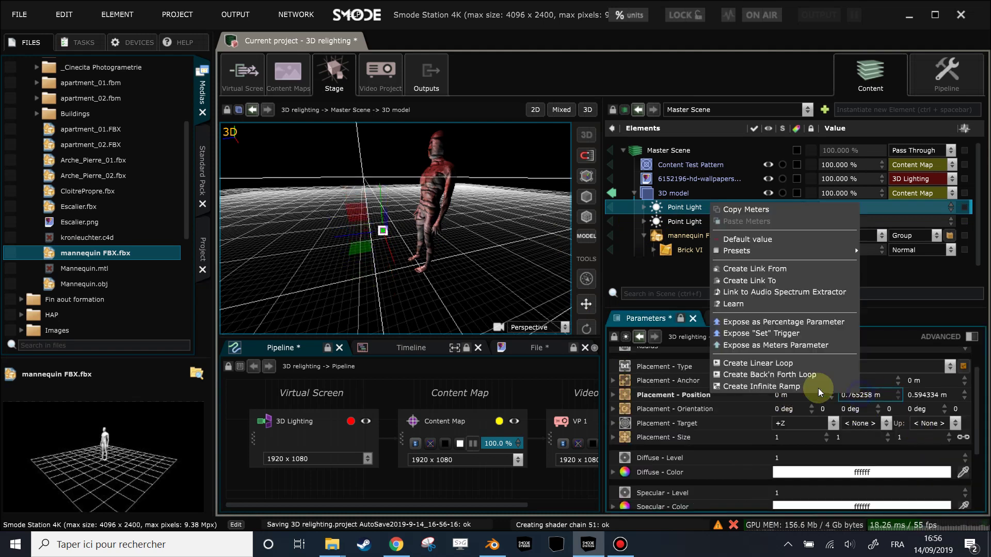
click(777, 364)
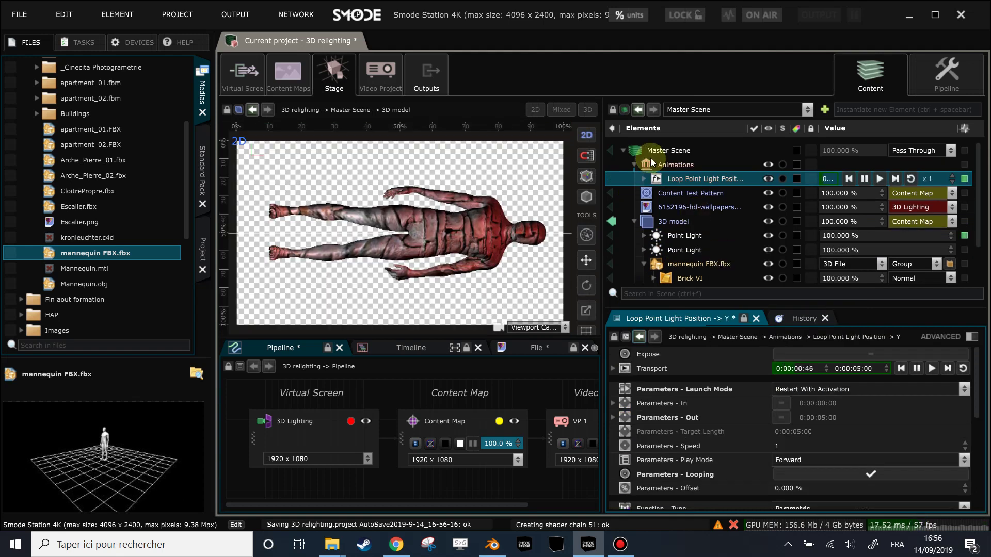
Step: Move the Animations bank into the 3D model compo and set the light loop's maximum to 2 m
drag(657, 220, 655, 222)
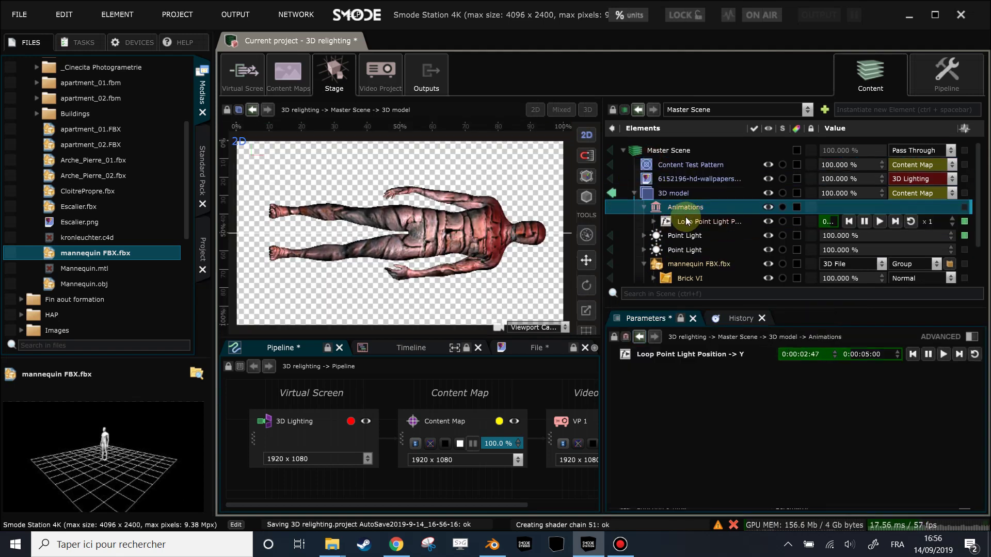
click(685, 220)
scroll(779, 446, down, 5)
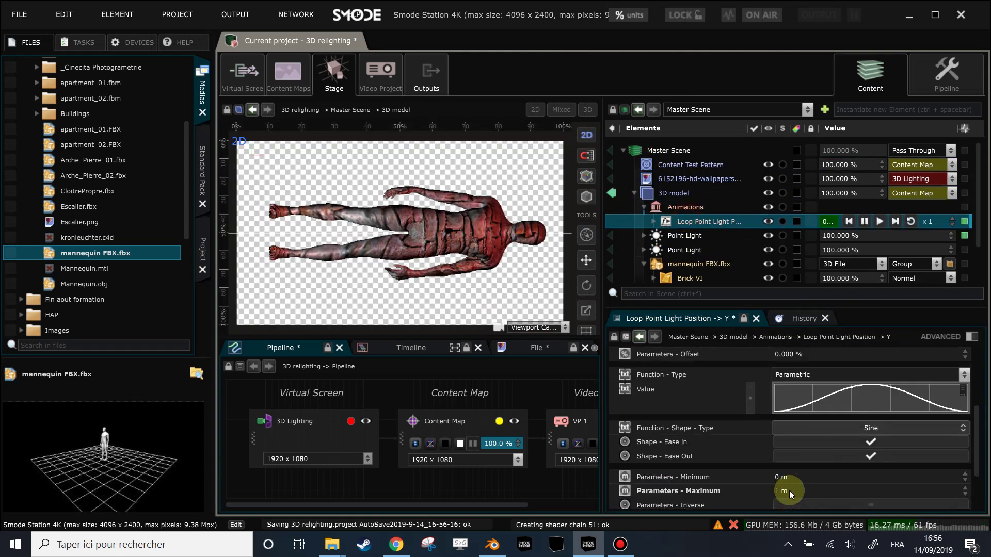
drag(789, 494, 821, 496)
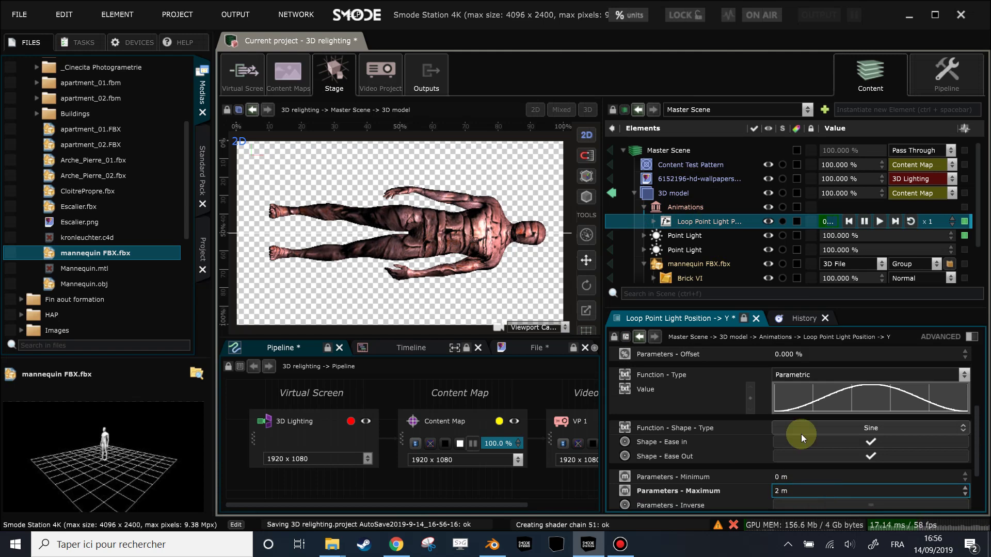
Step: Rename the second Point Light in the 3D model compo as red
click(689, 238)
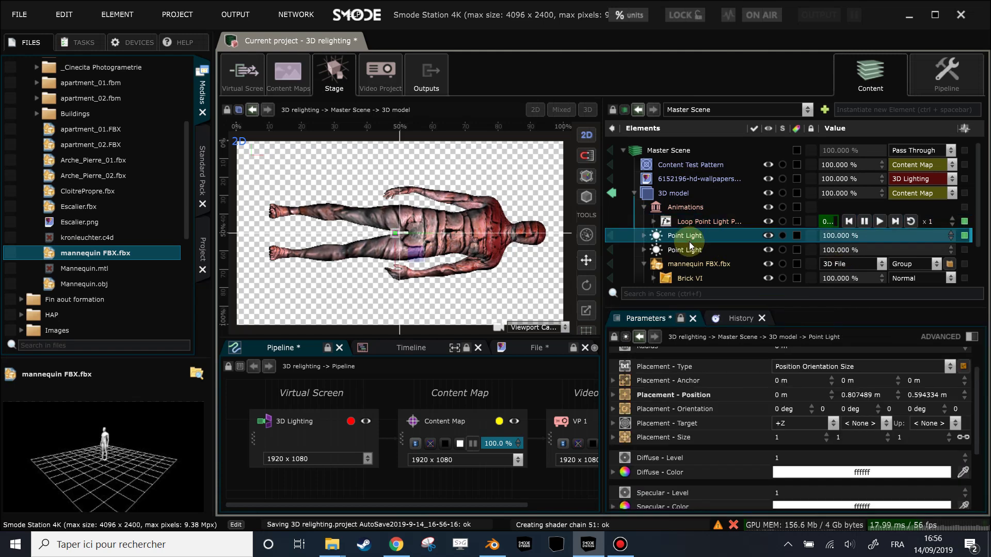
click(688, 251)
double_click(688, 251)
text(red)
key(Return)
Step: Lower the red light's diffuse level to about 0.47 and open its diffuse color for editing
double_click(780, 388)
text(0)
key(BackSpace)
key(BackSpace)
text(63)
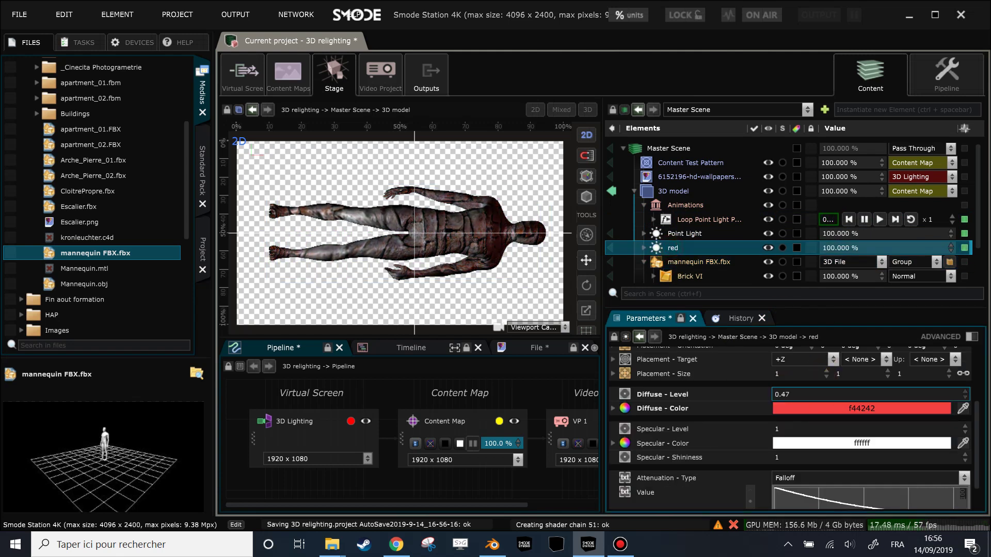
click(886, 413)
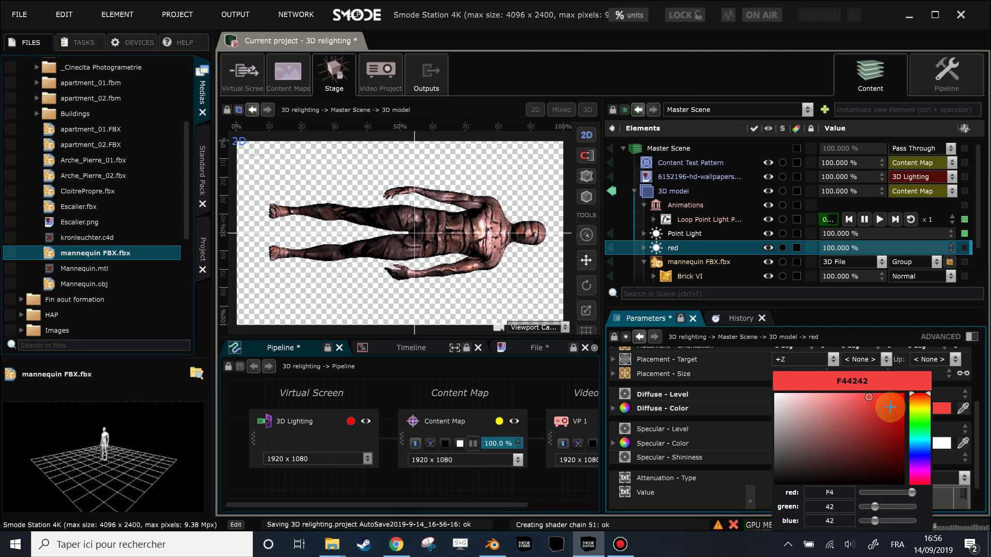
Step: Inspect the Master Scene on the mannequin in the Stage and switch to the content map view
click(614, 193)
drag(510, 197, 759, 167)
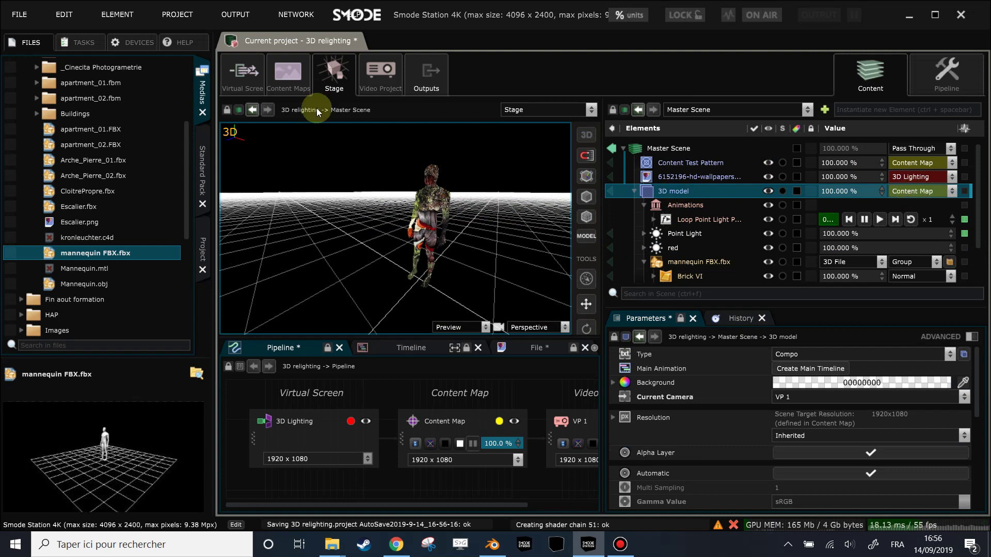
click(289, 80)
Step: Hide the Content Test Pattern and the 6152196-hd-wallpapers image layers, and examine the 3D model over the UV layout
click(712, 177)
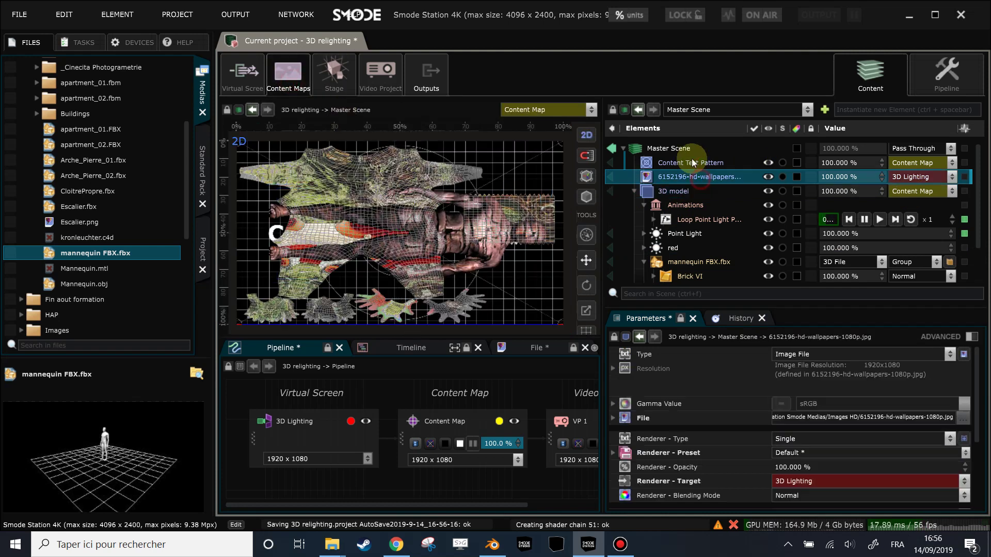
click(695, 163)
click(678, 177)
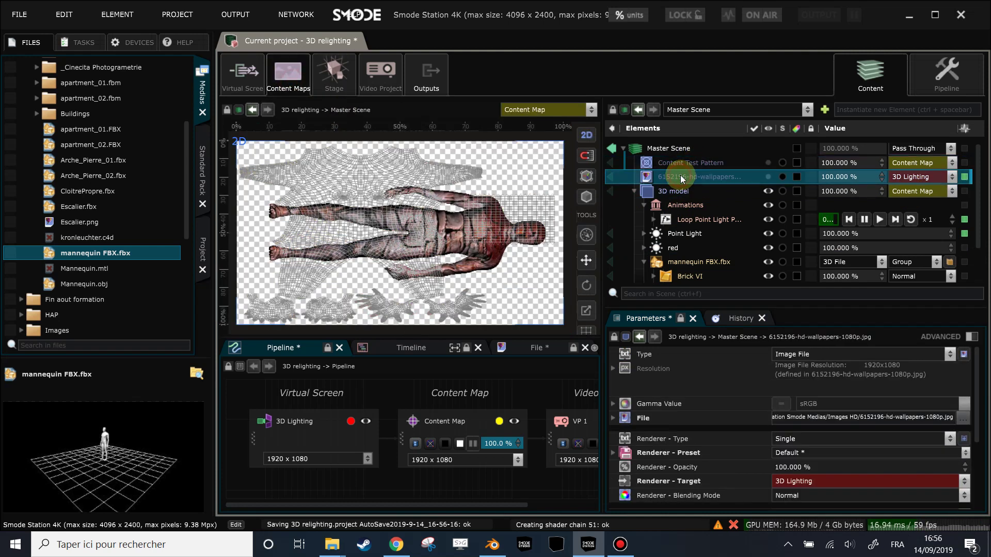
scroll(467, 239, up, 2)
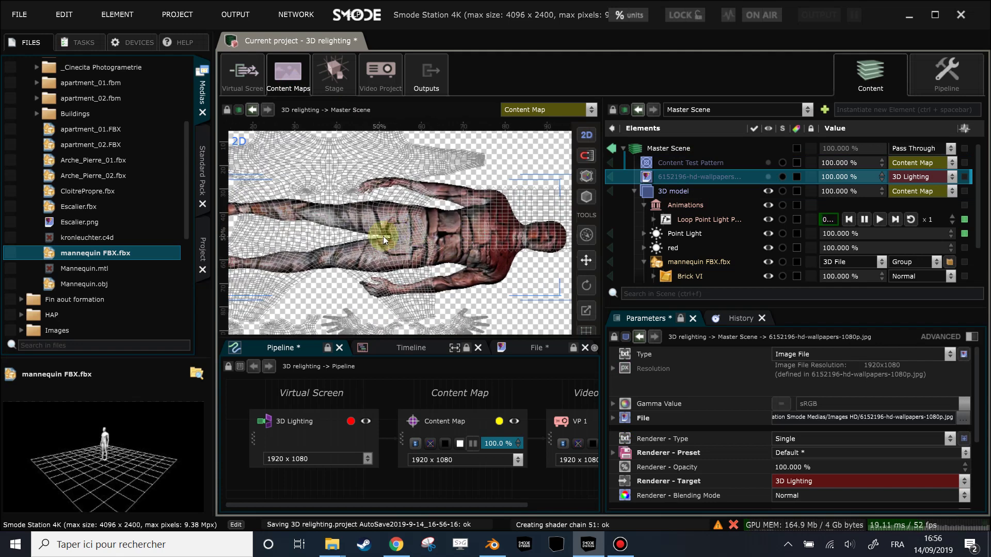
Step: Open the 3D model compo in the viewport and set its render target to 3D Lighting
scroll(383, 237, down, 1)
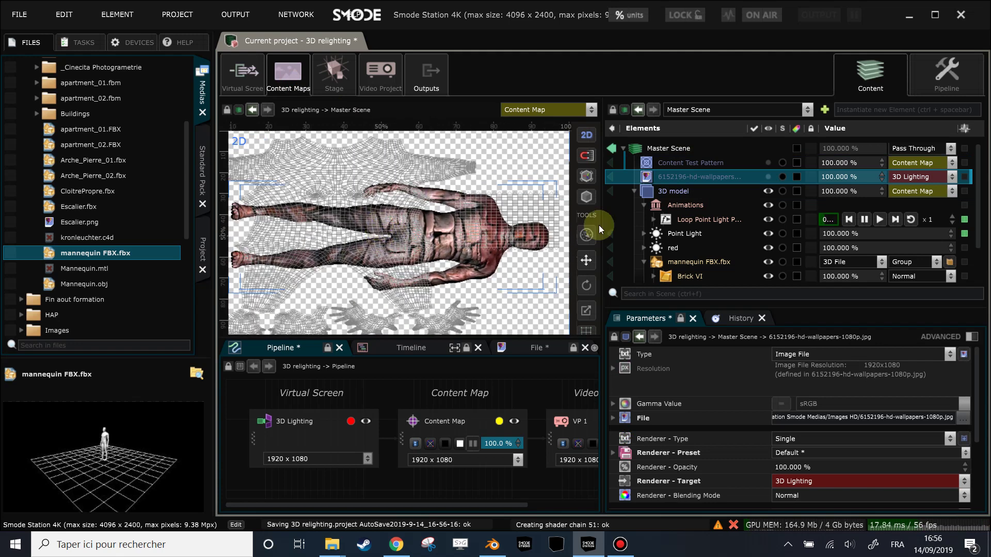
click(334, 75)
scroll(438, 210, down, 5)
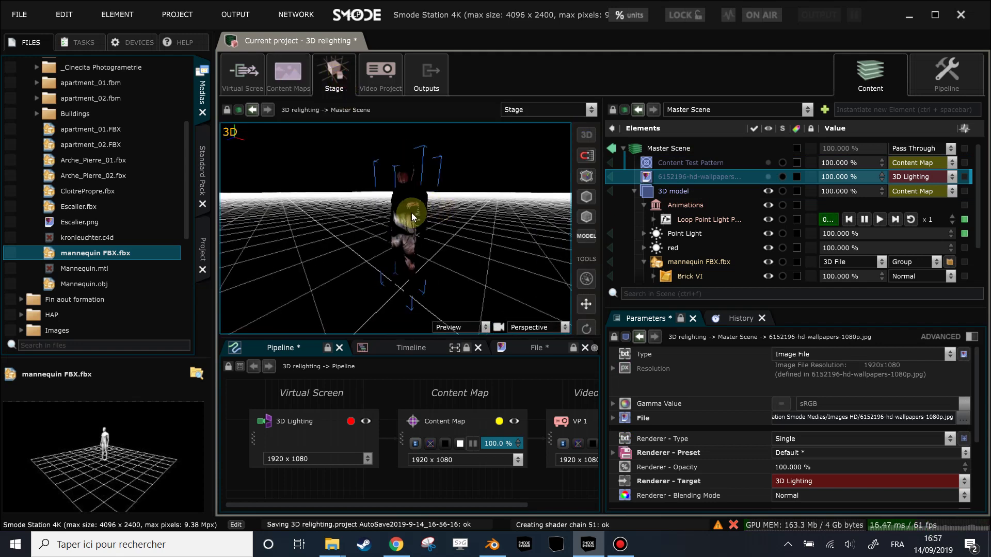
click(715, 196)
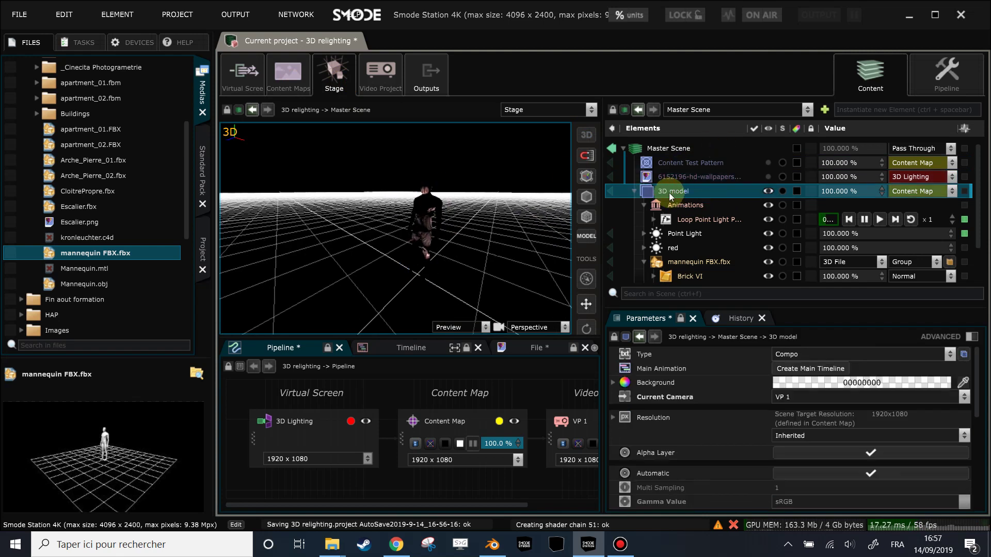
click(610, 191)
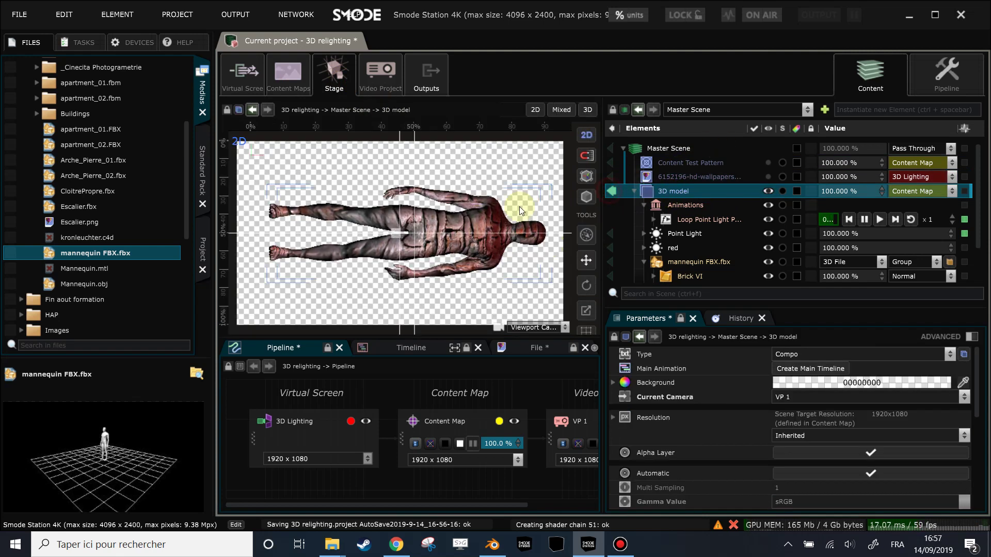
click(928, 191)
click(928, 227)
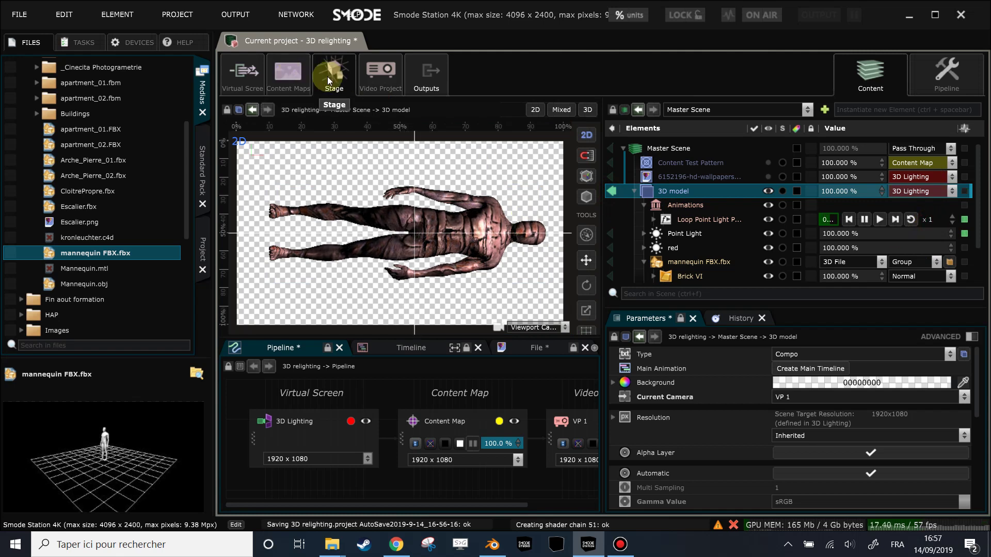
Step: Examine the Master Scene on the mannequin in the Stage from several angles and collapse the Animations and mannequin FBX.fbx elements
click(615, 192)
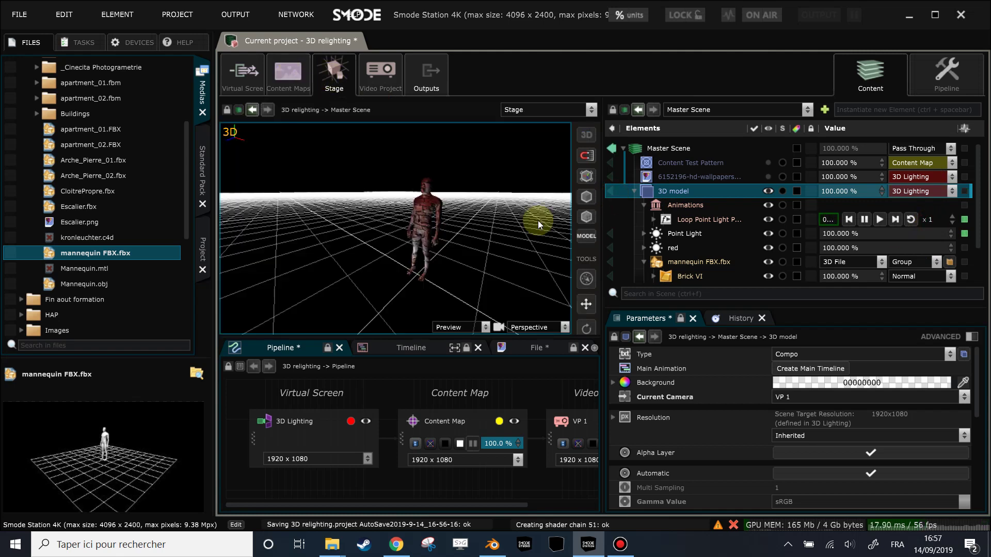
mouse_move(460, 225)
mouse_down()
mouse_move(472, 230)
mouse_move(441, 227)
mouse_up()
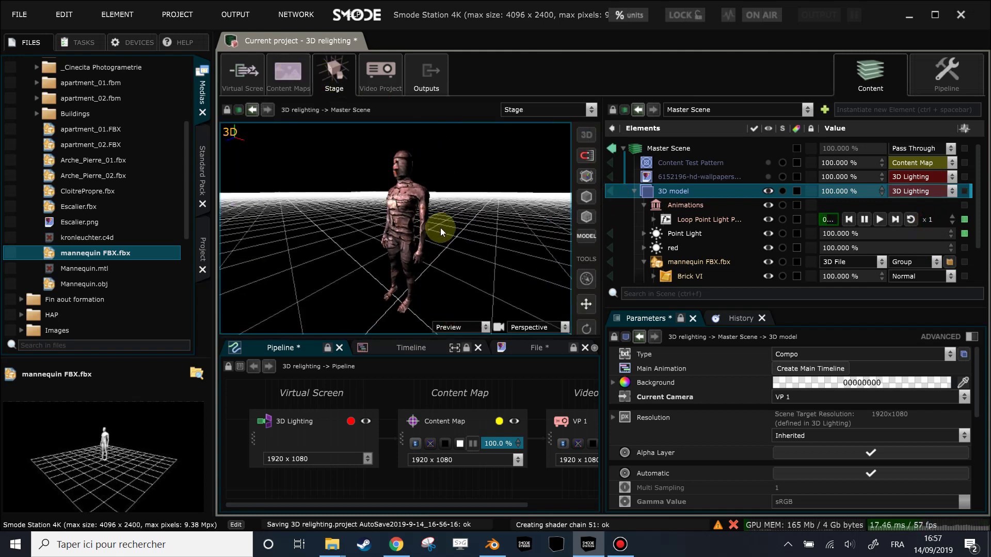
click(663, 181)
drag(438, 215, 478, 213)
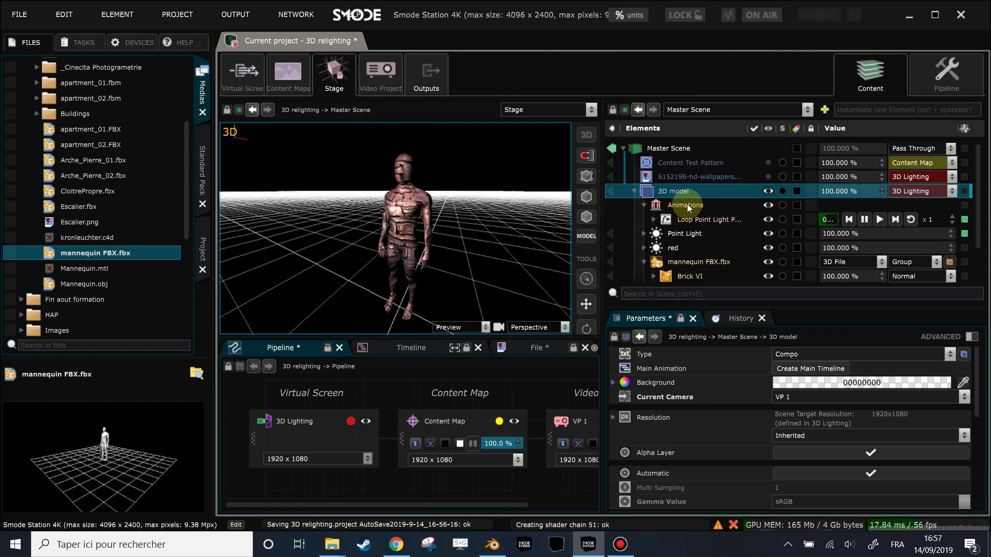
click(644, 205)
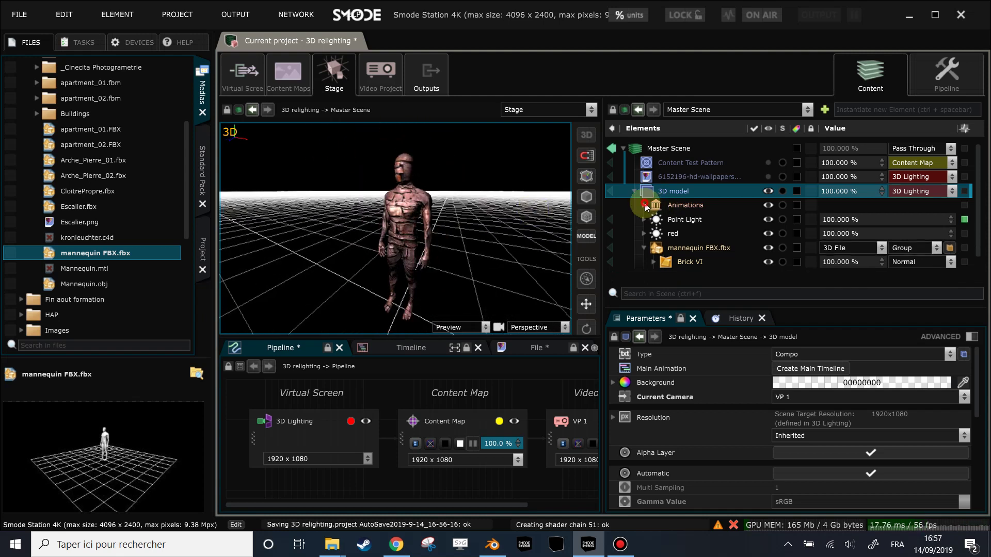
click(644, 248)
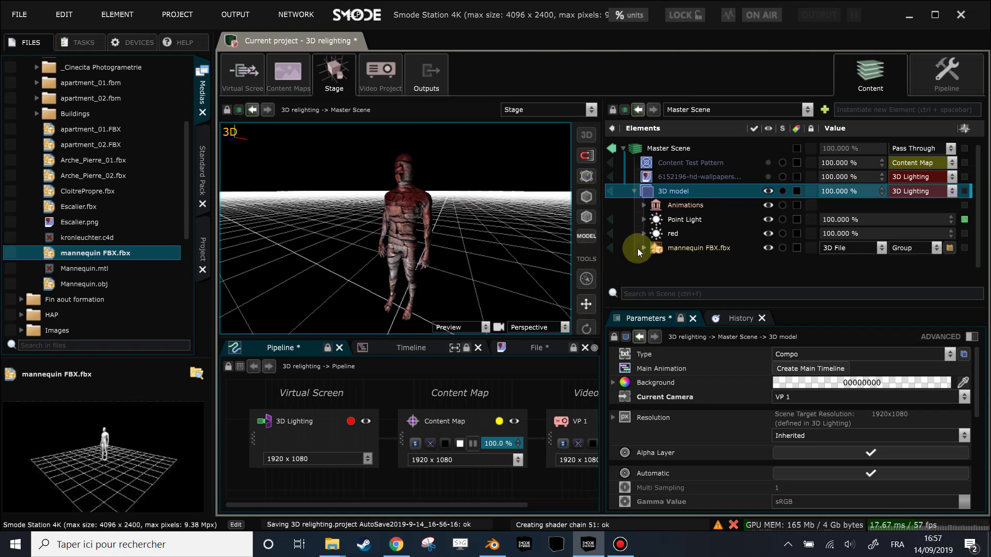
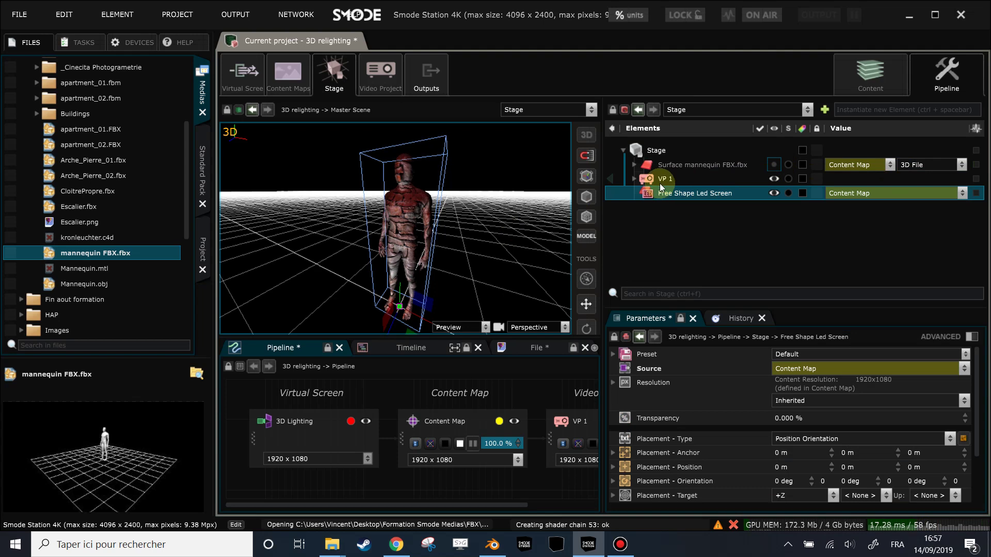
Step: Add a Perspective Camera to the Stage alongside the VP 1 projector
scroll(360, 205, down, 5)
drag(378, 242, 447, 177)
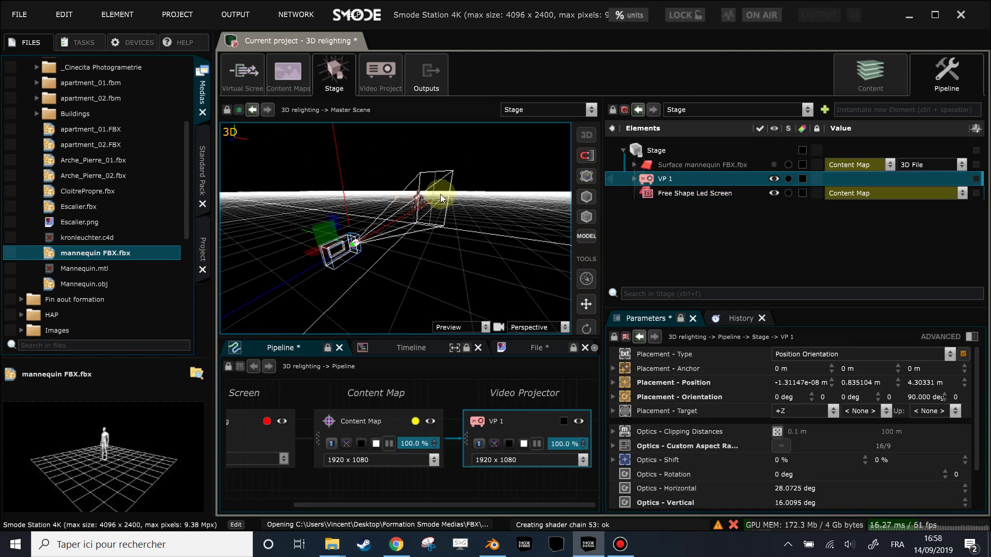
scroll(440, 197, up, 10)
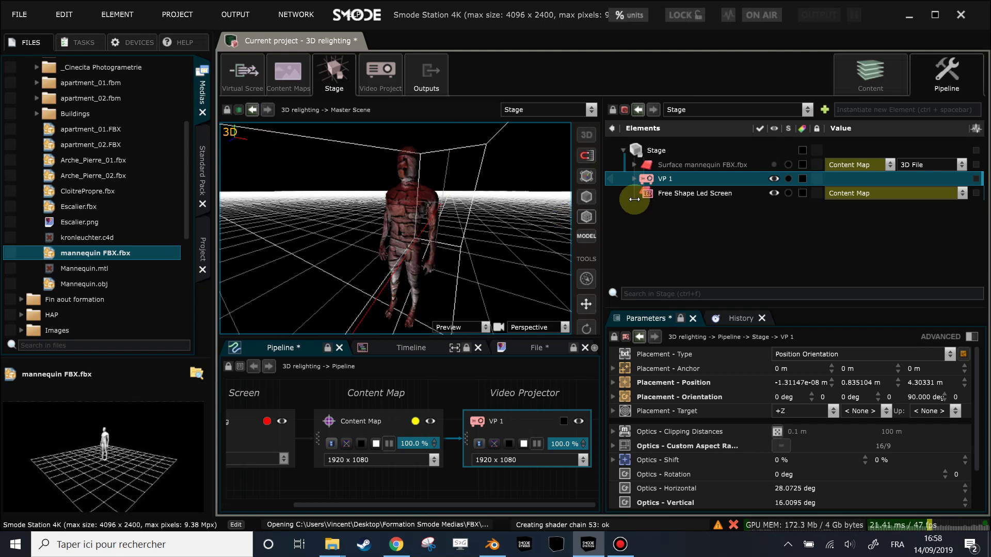
right_click(648, 216)
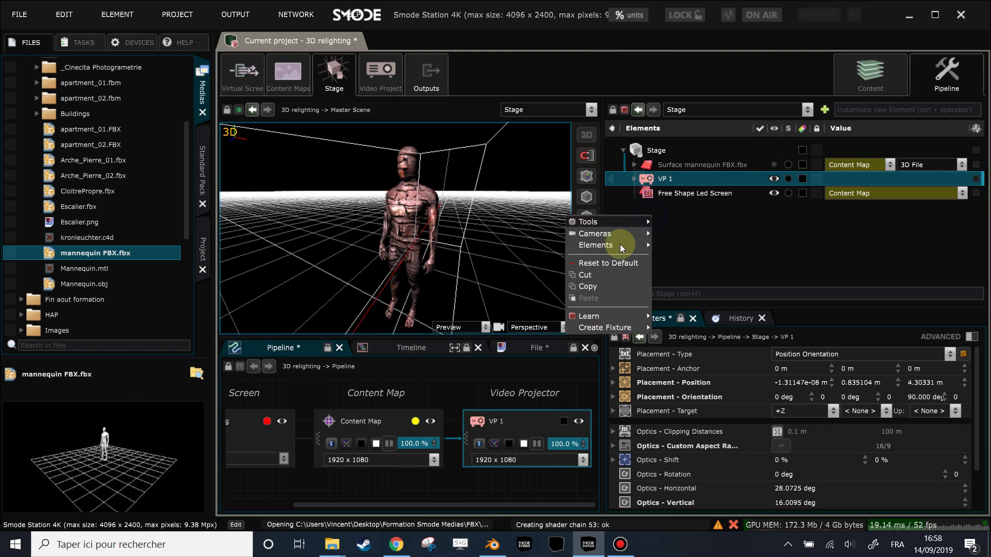
mouse_move(598, 237)
click(686, 230)
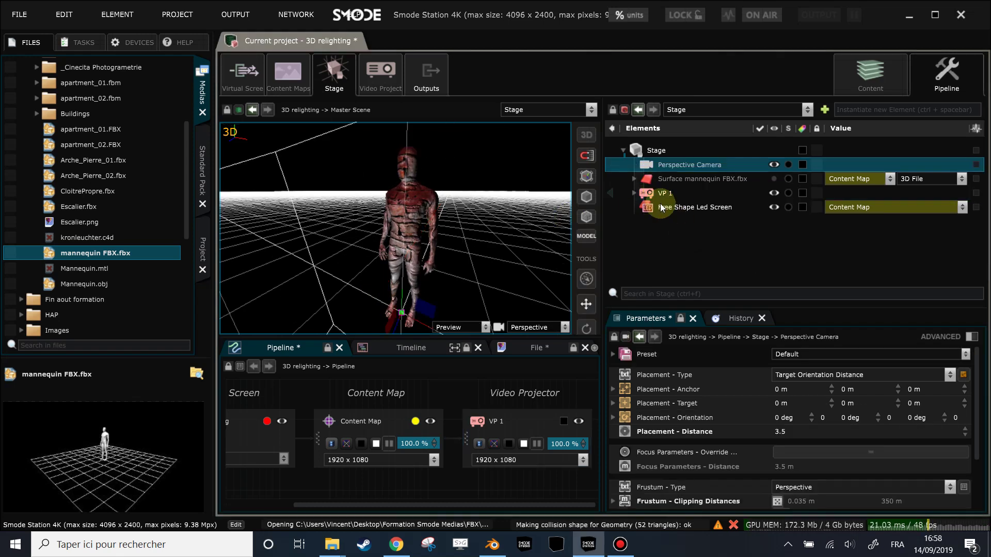
Step: Set the mapping of the 3D Lighting virtual screen to Perspective Camera
scroll(343, 243, down, 10)
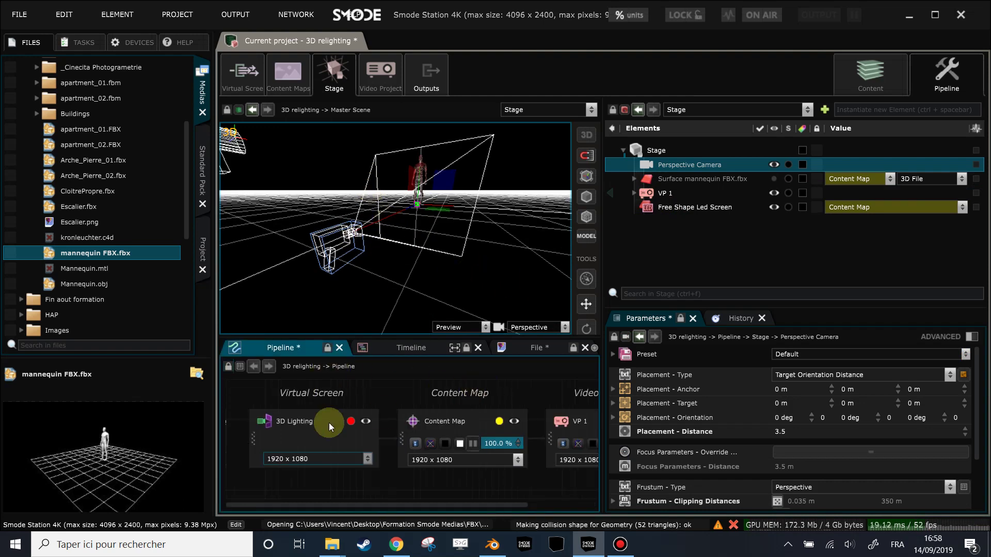
click(328, 422)
click(810, 370)
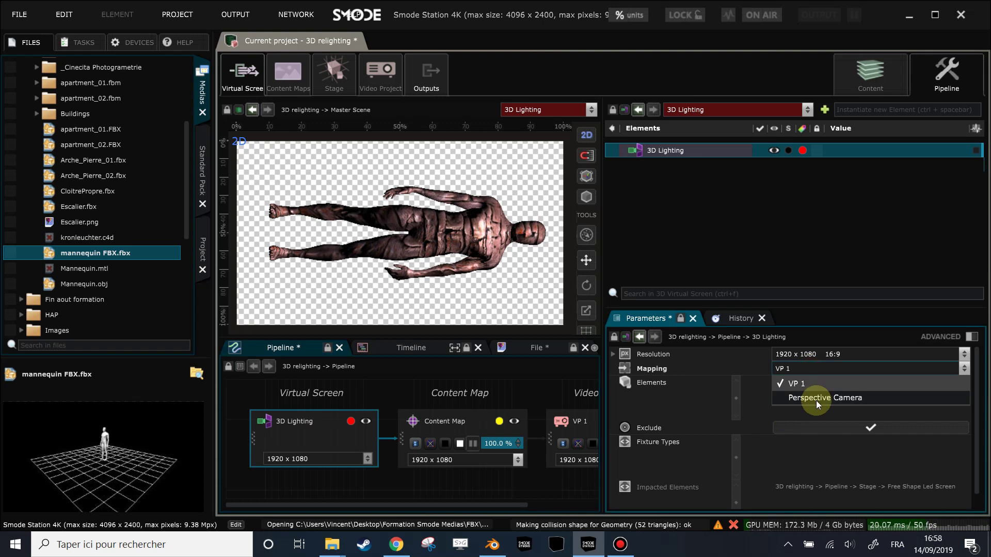
click(816, 399)
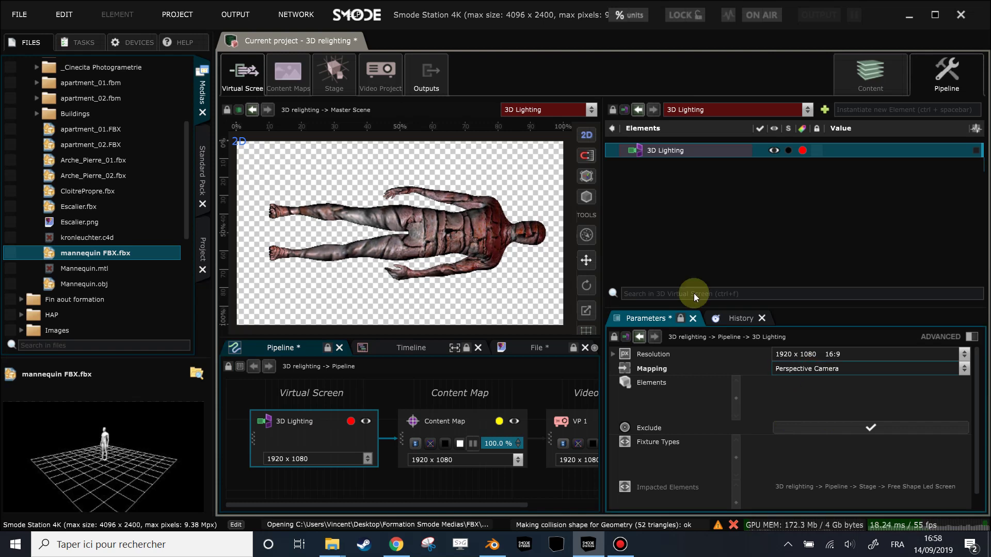
Step: Rename the Perspective Camera in the Stage as mapping cam
click(873, 77)
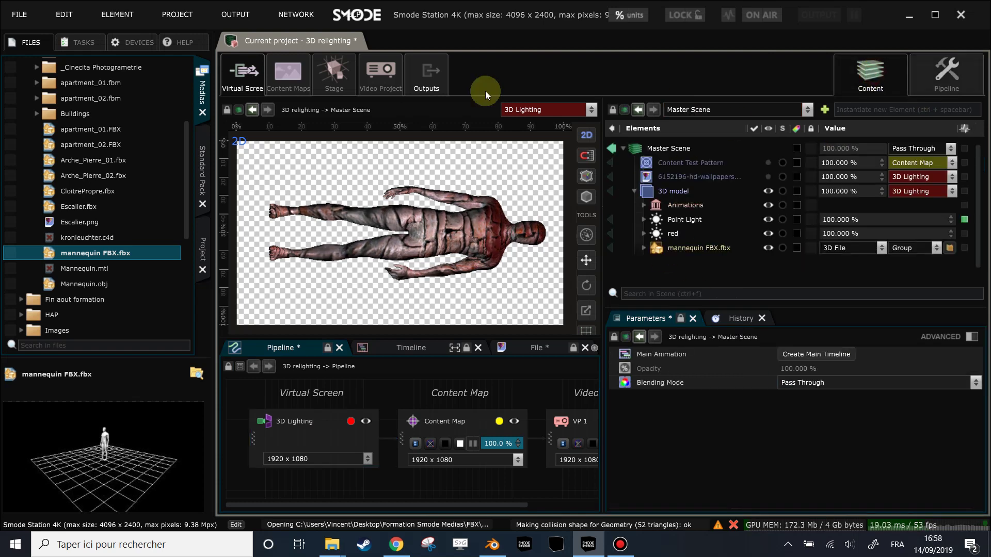
click(331, 75)
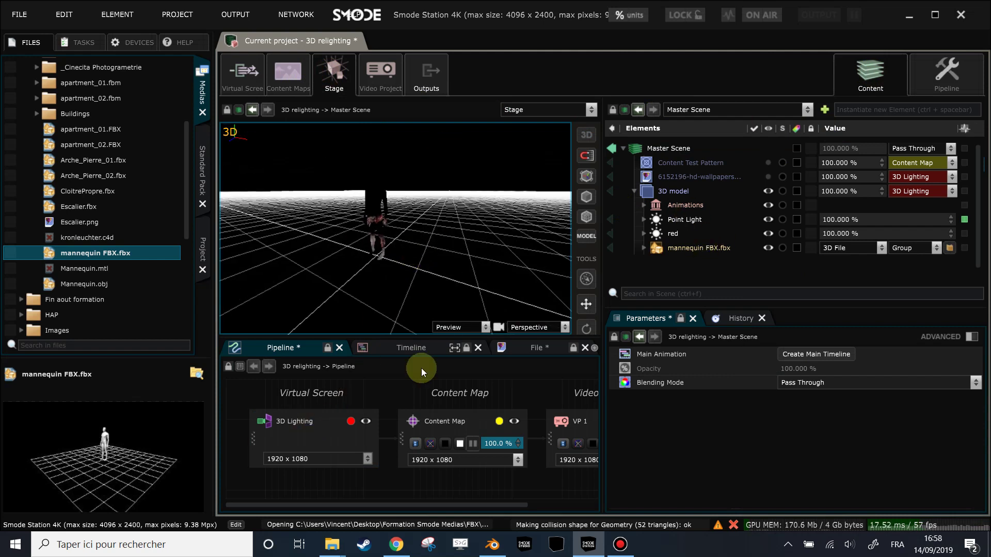
click(666, 192)
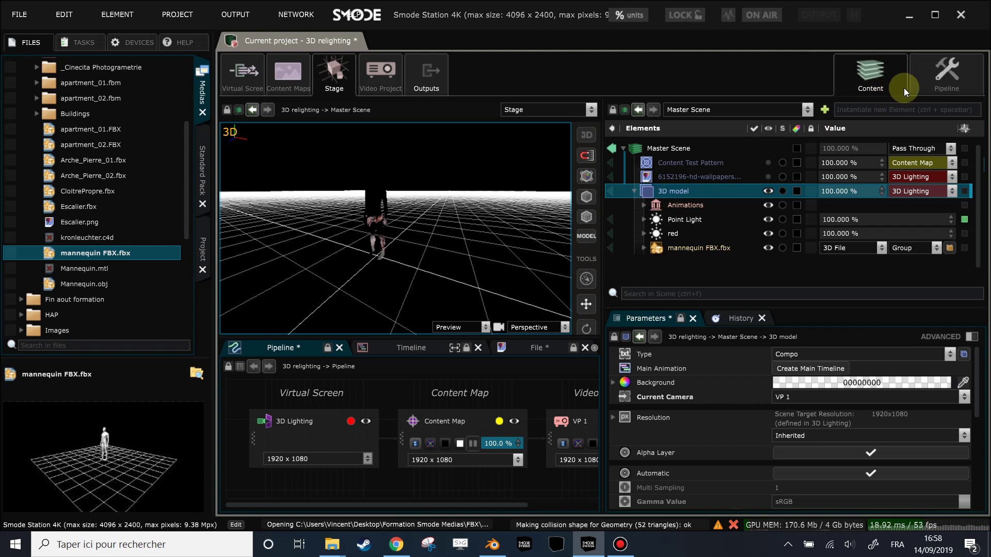
click(946, 77)
click(703, 166)
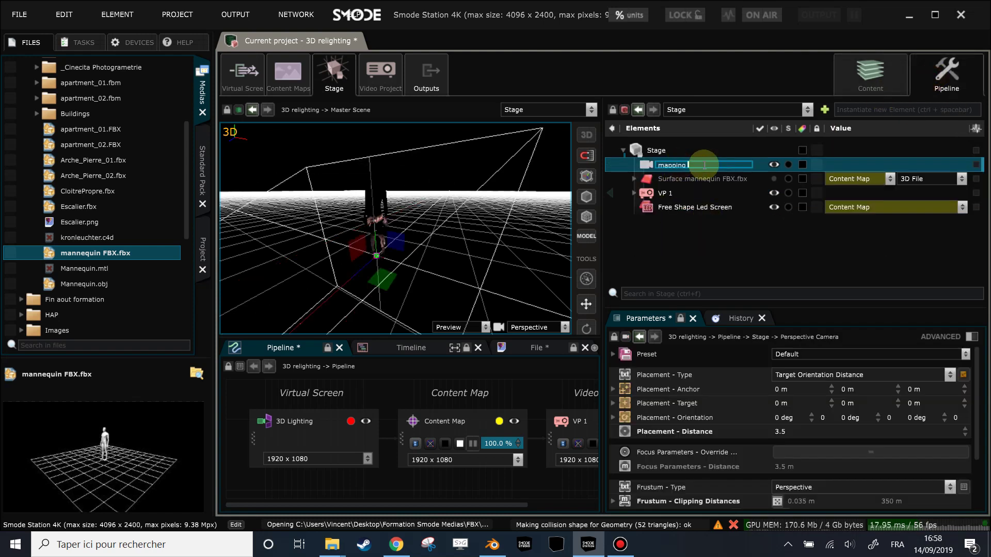
Step: Check the 3D Lighting screen's mapping and set the 3D model compo's current camera to mapping cam
double_click(315, 416)
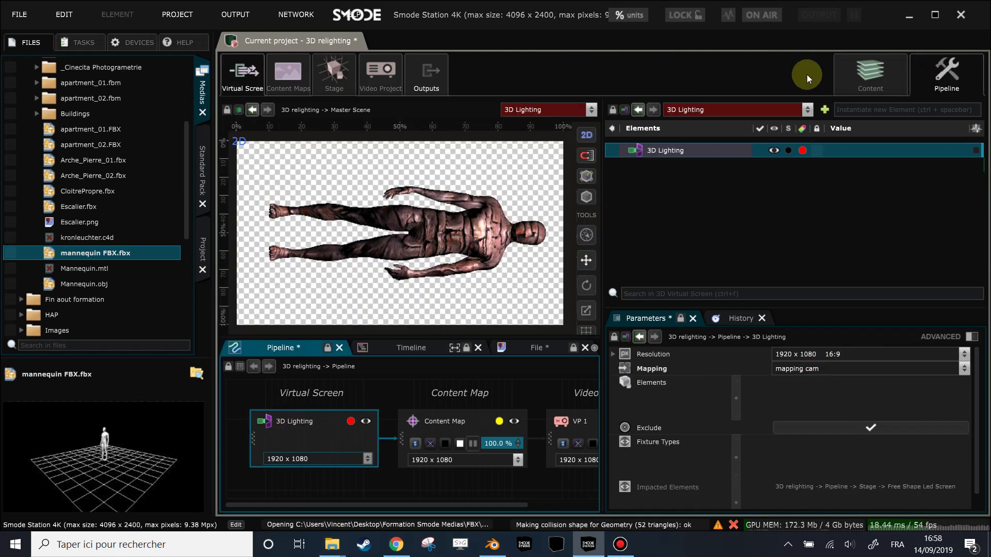
click(882, 76)
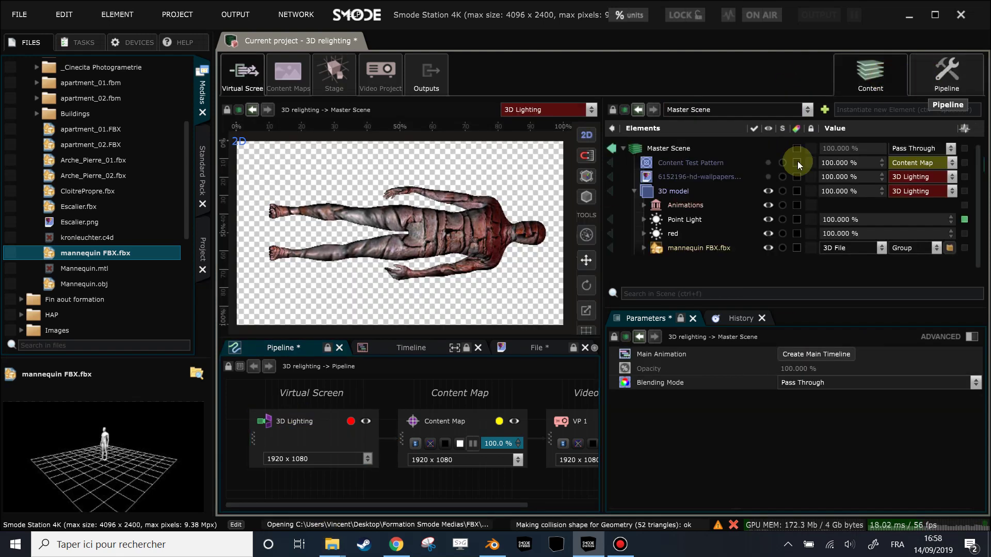
click(680, 192)
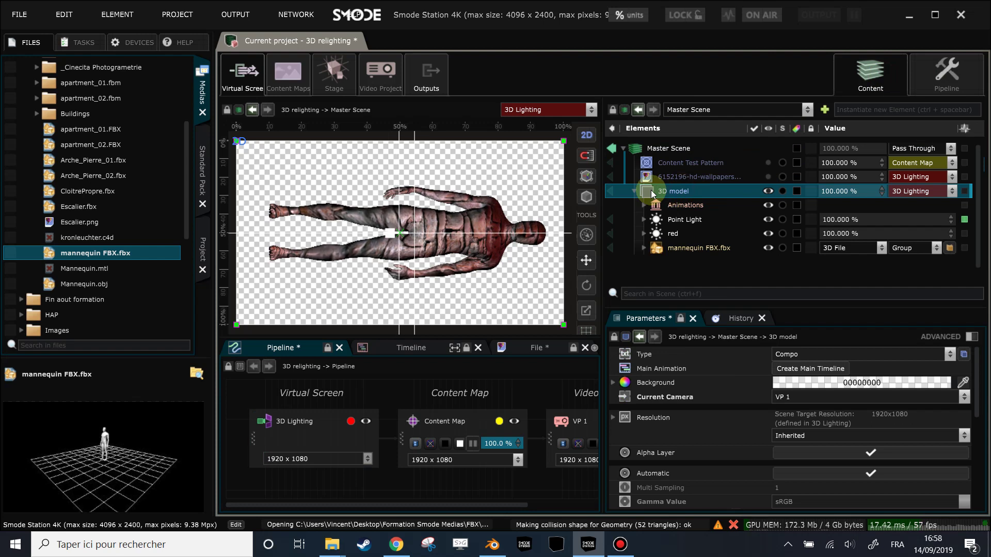
click(808, 398)
click(808, 426)
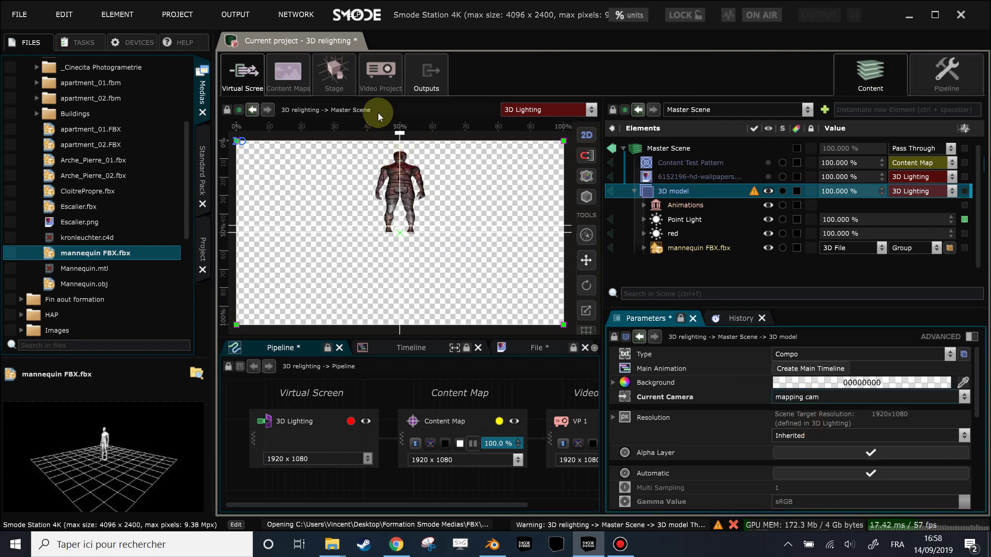
Step: Inspect the mannequin up close in the Stage and read the warning on the 3D model compo
click(335, 85)
scroll(393, 196, up, 3)
drag(394, 199, 377, 208)
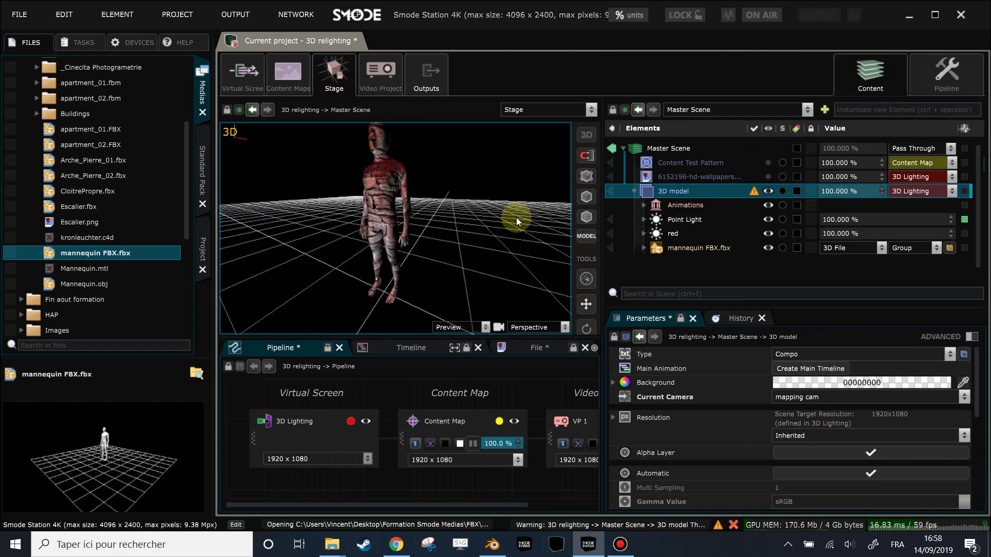
scroll(446, 210, up, 3)
mouse_move(754, 193)
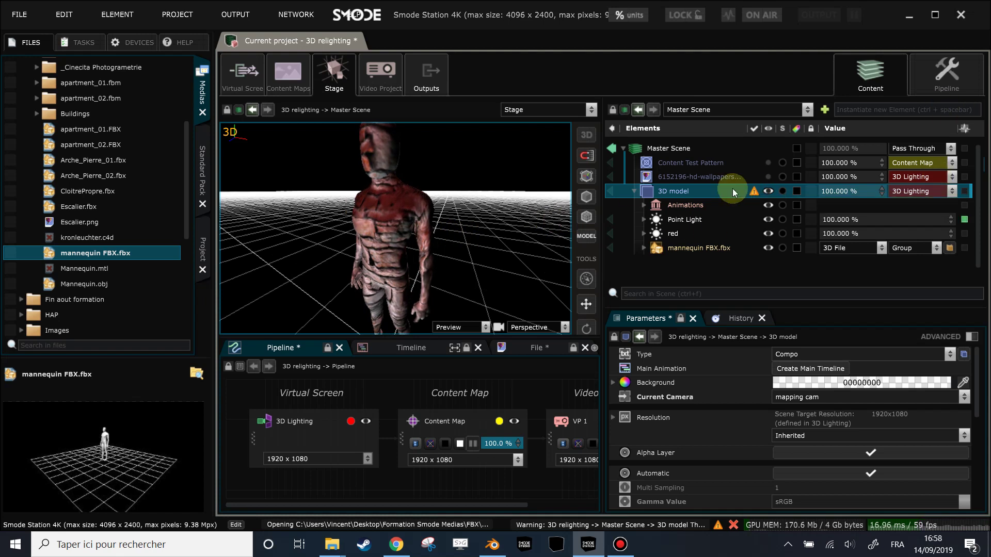
Step: Enable the custom aspect ratio for the mapping cam's frustum and set it to 16/9
click(960, 77)
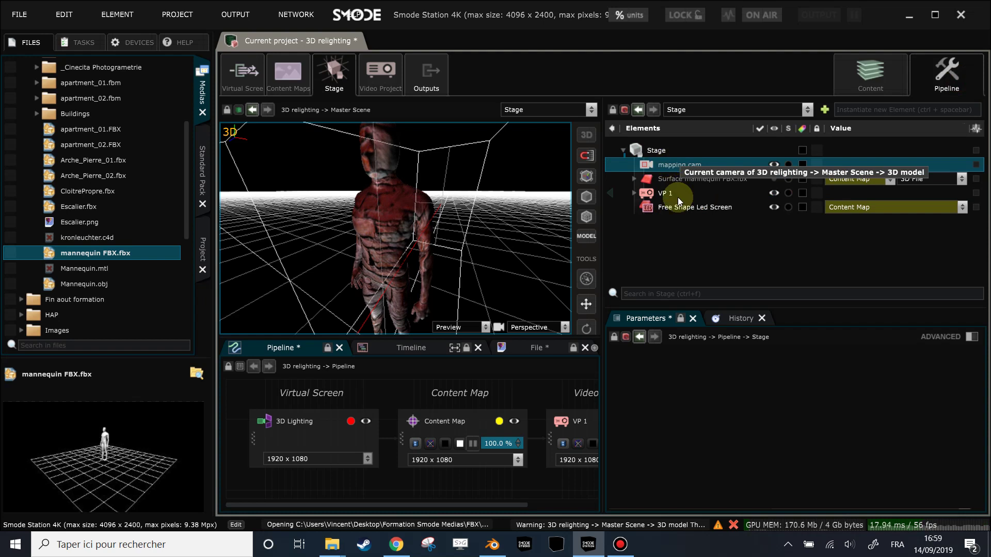
click(664, 166)
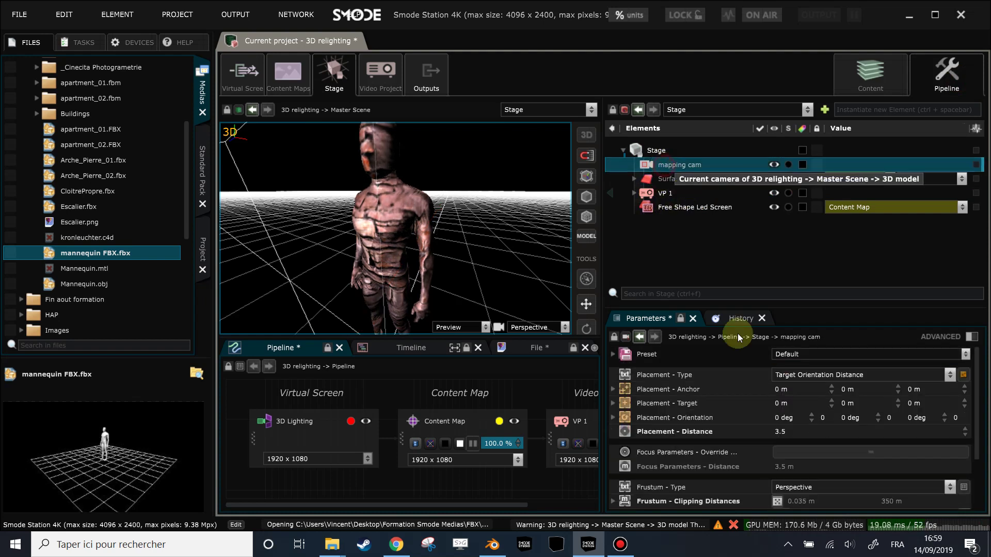
scroll(785, 430, down, 4)
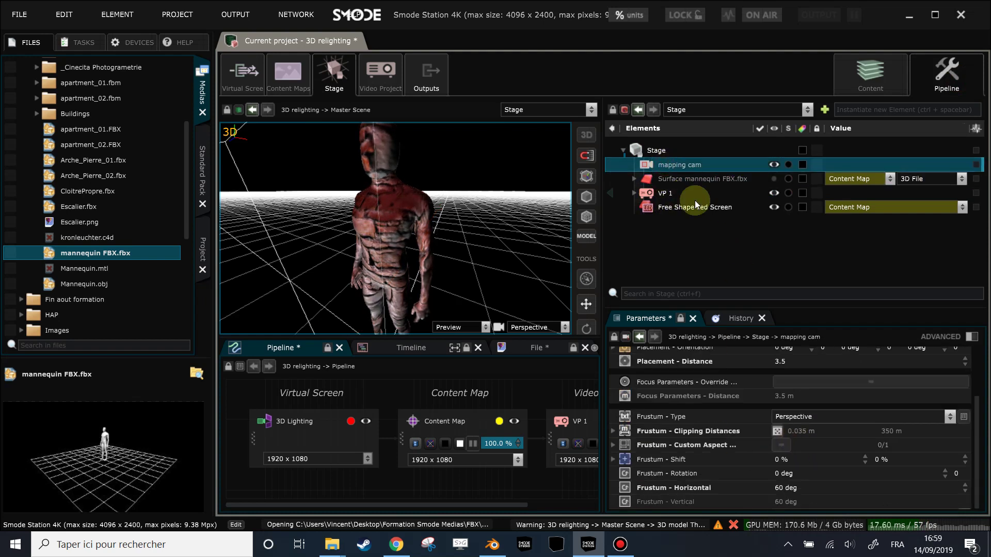
click(780, 447)
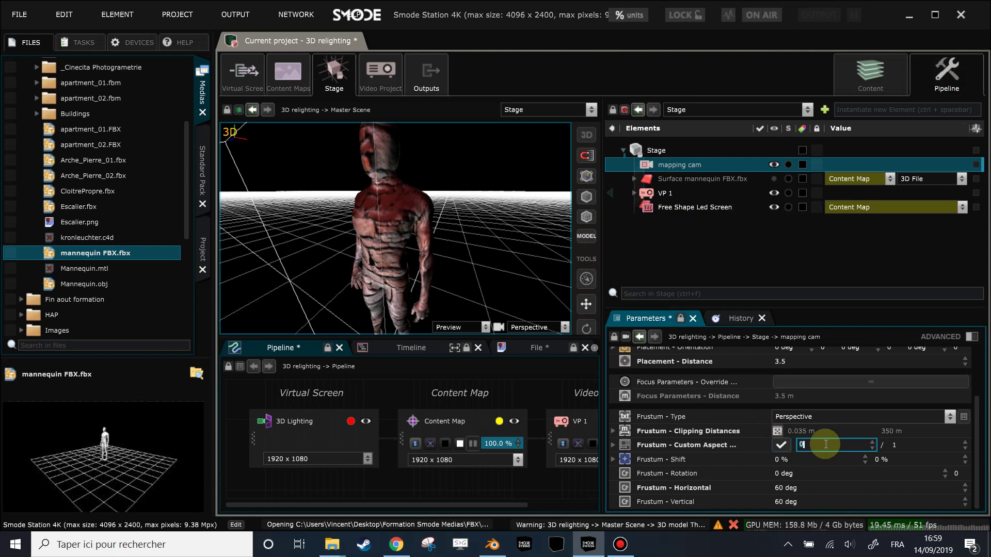
click(852, 445)
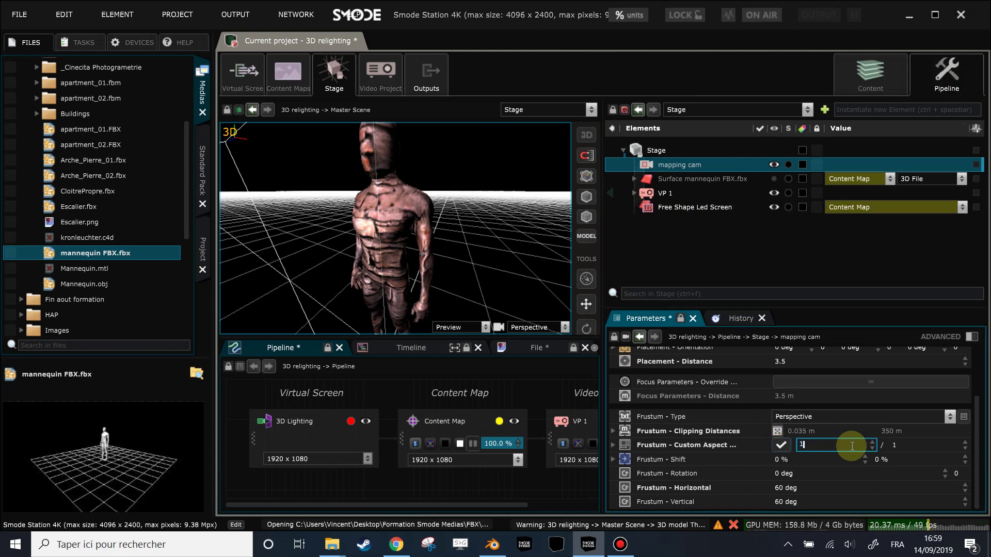
text(16)
key(Return)
click(921, 446)
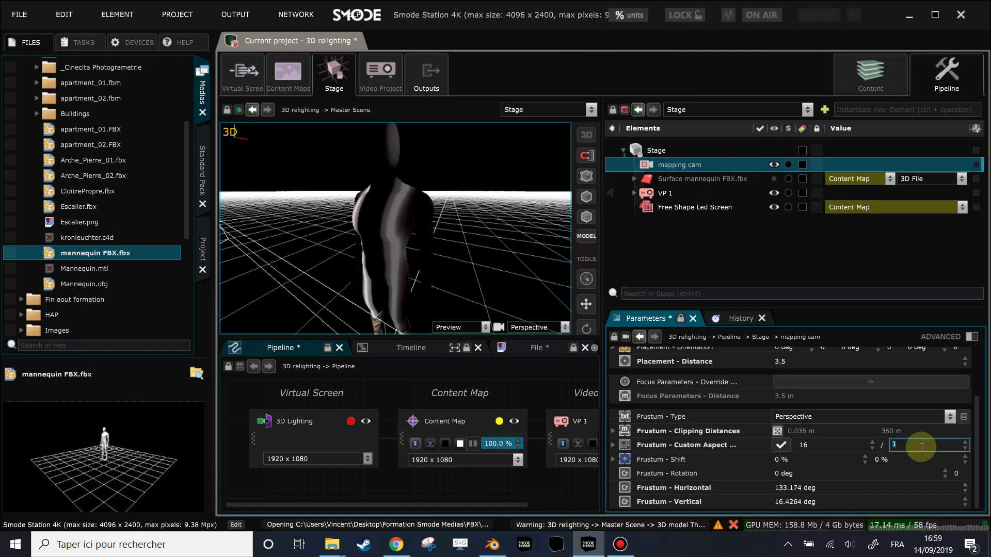
text(9)
key(Return)
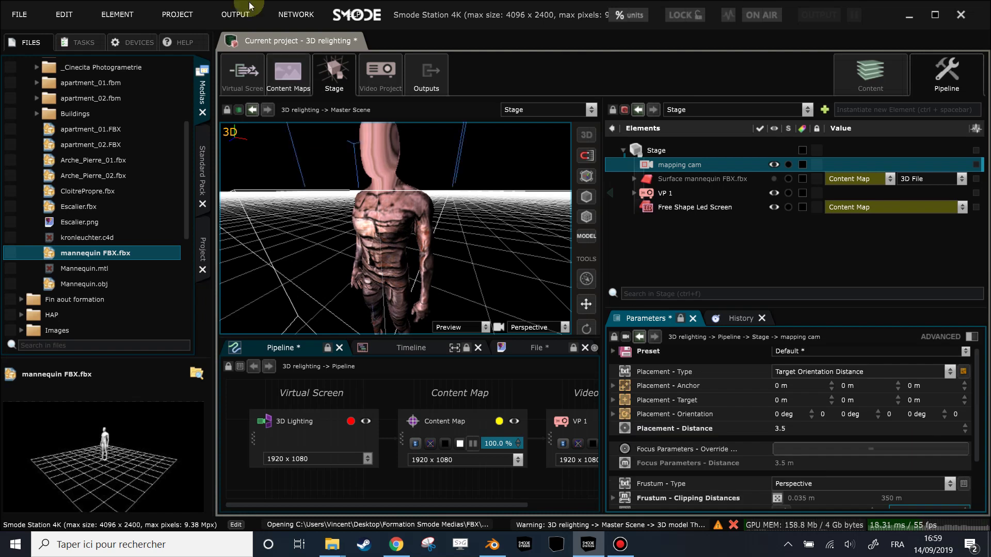
Step: Raise the mapping cam's target to a height of about 0.93 m on the mannequin
drag(404, 193, 408, 213)
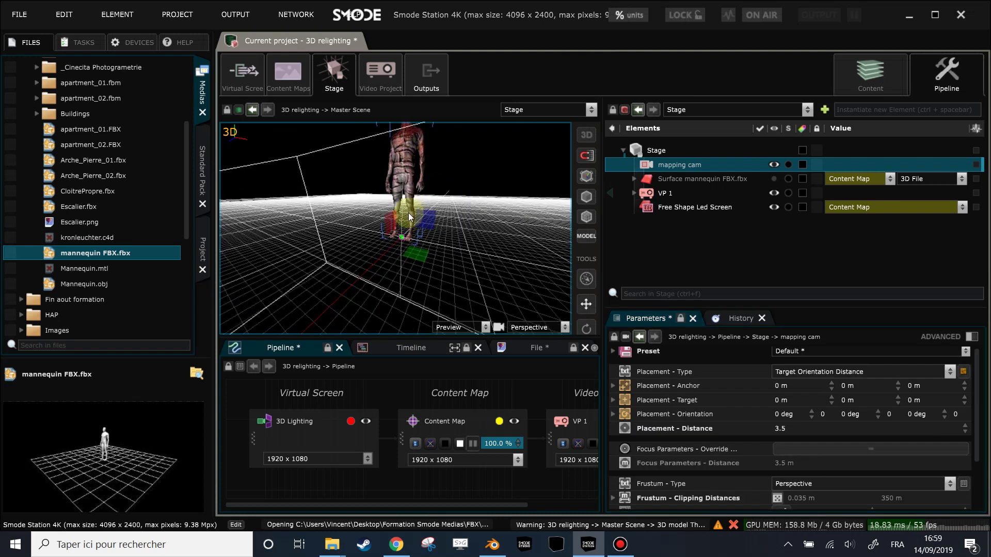
drag(460, 195, 485, 200)
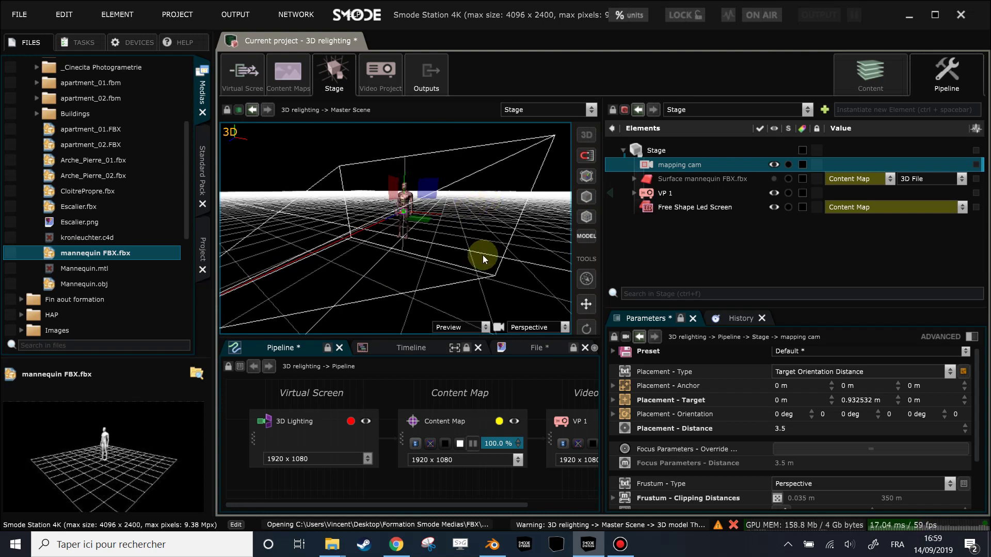